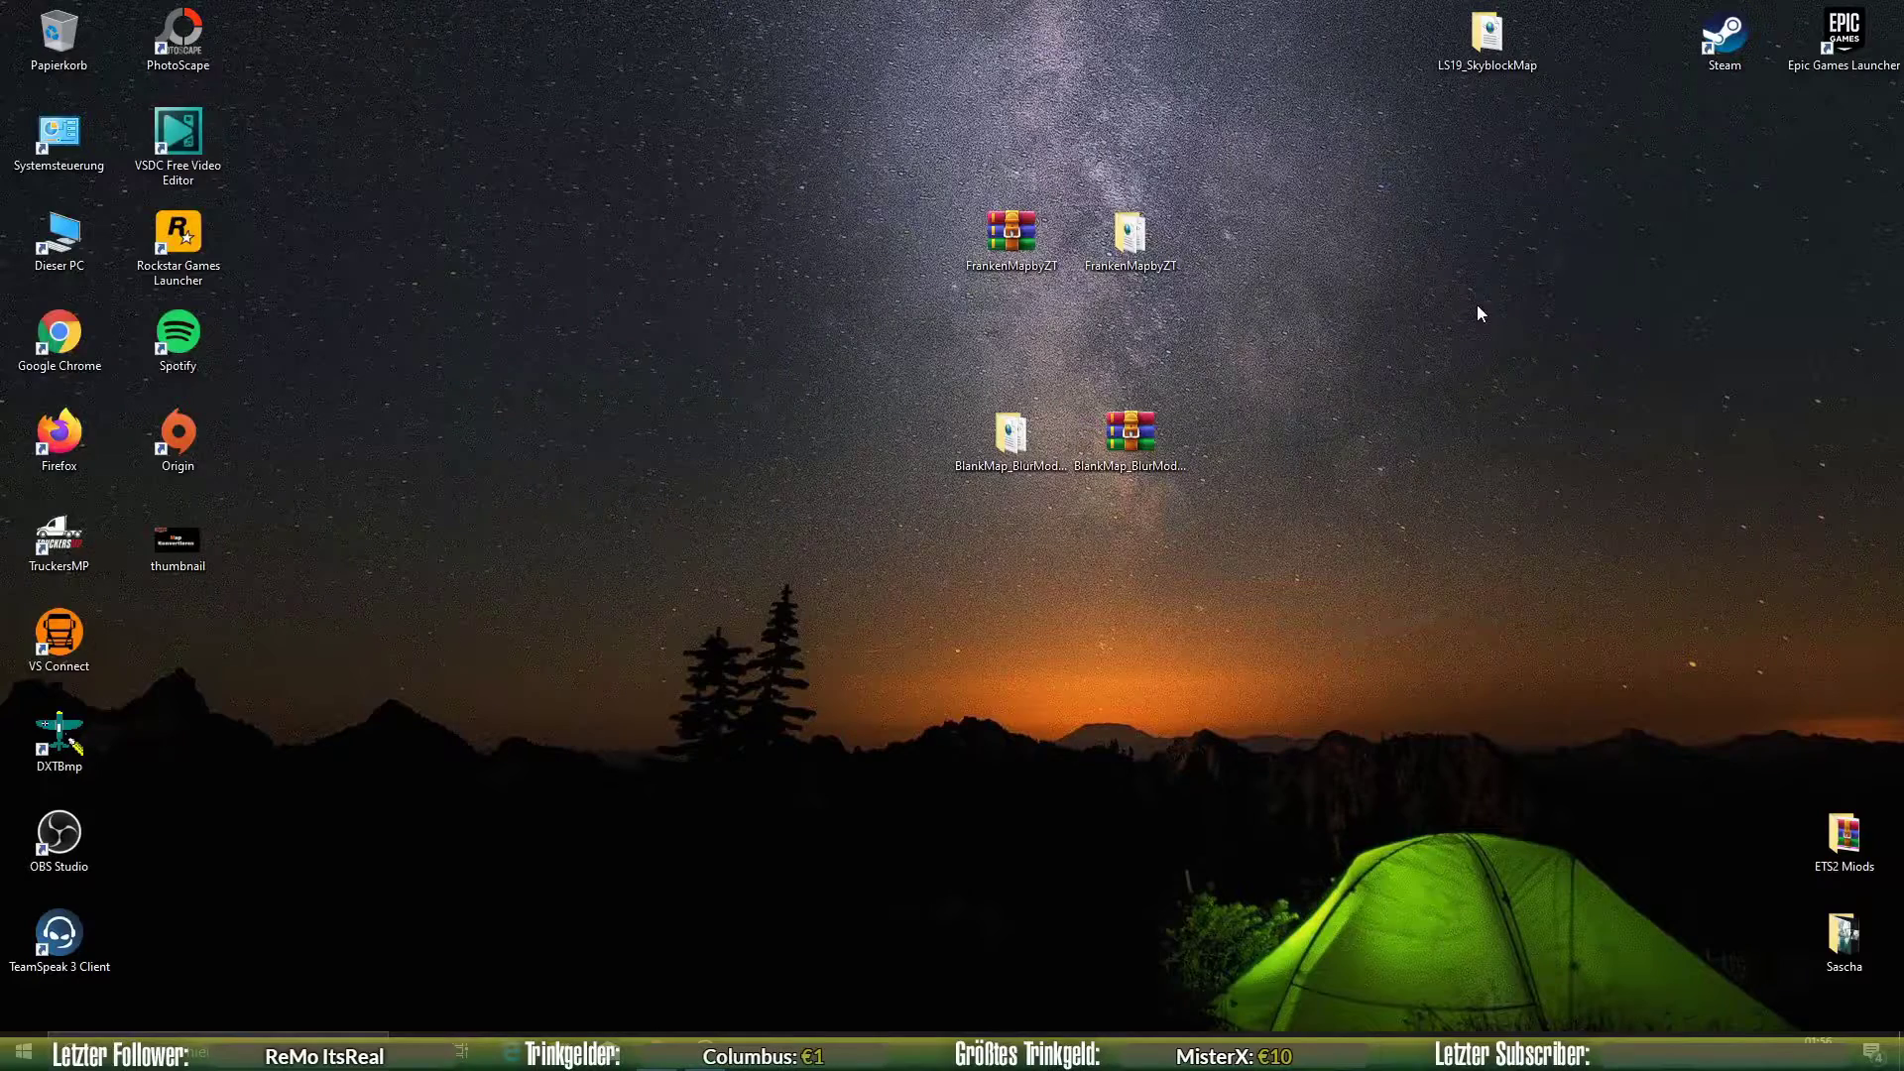
{"action": "left_click_drag", "start_coordinate": [1259, 313], "coordinate": [883, 190]}
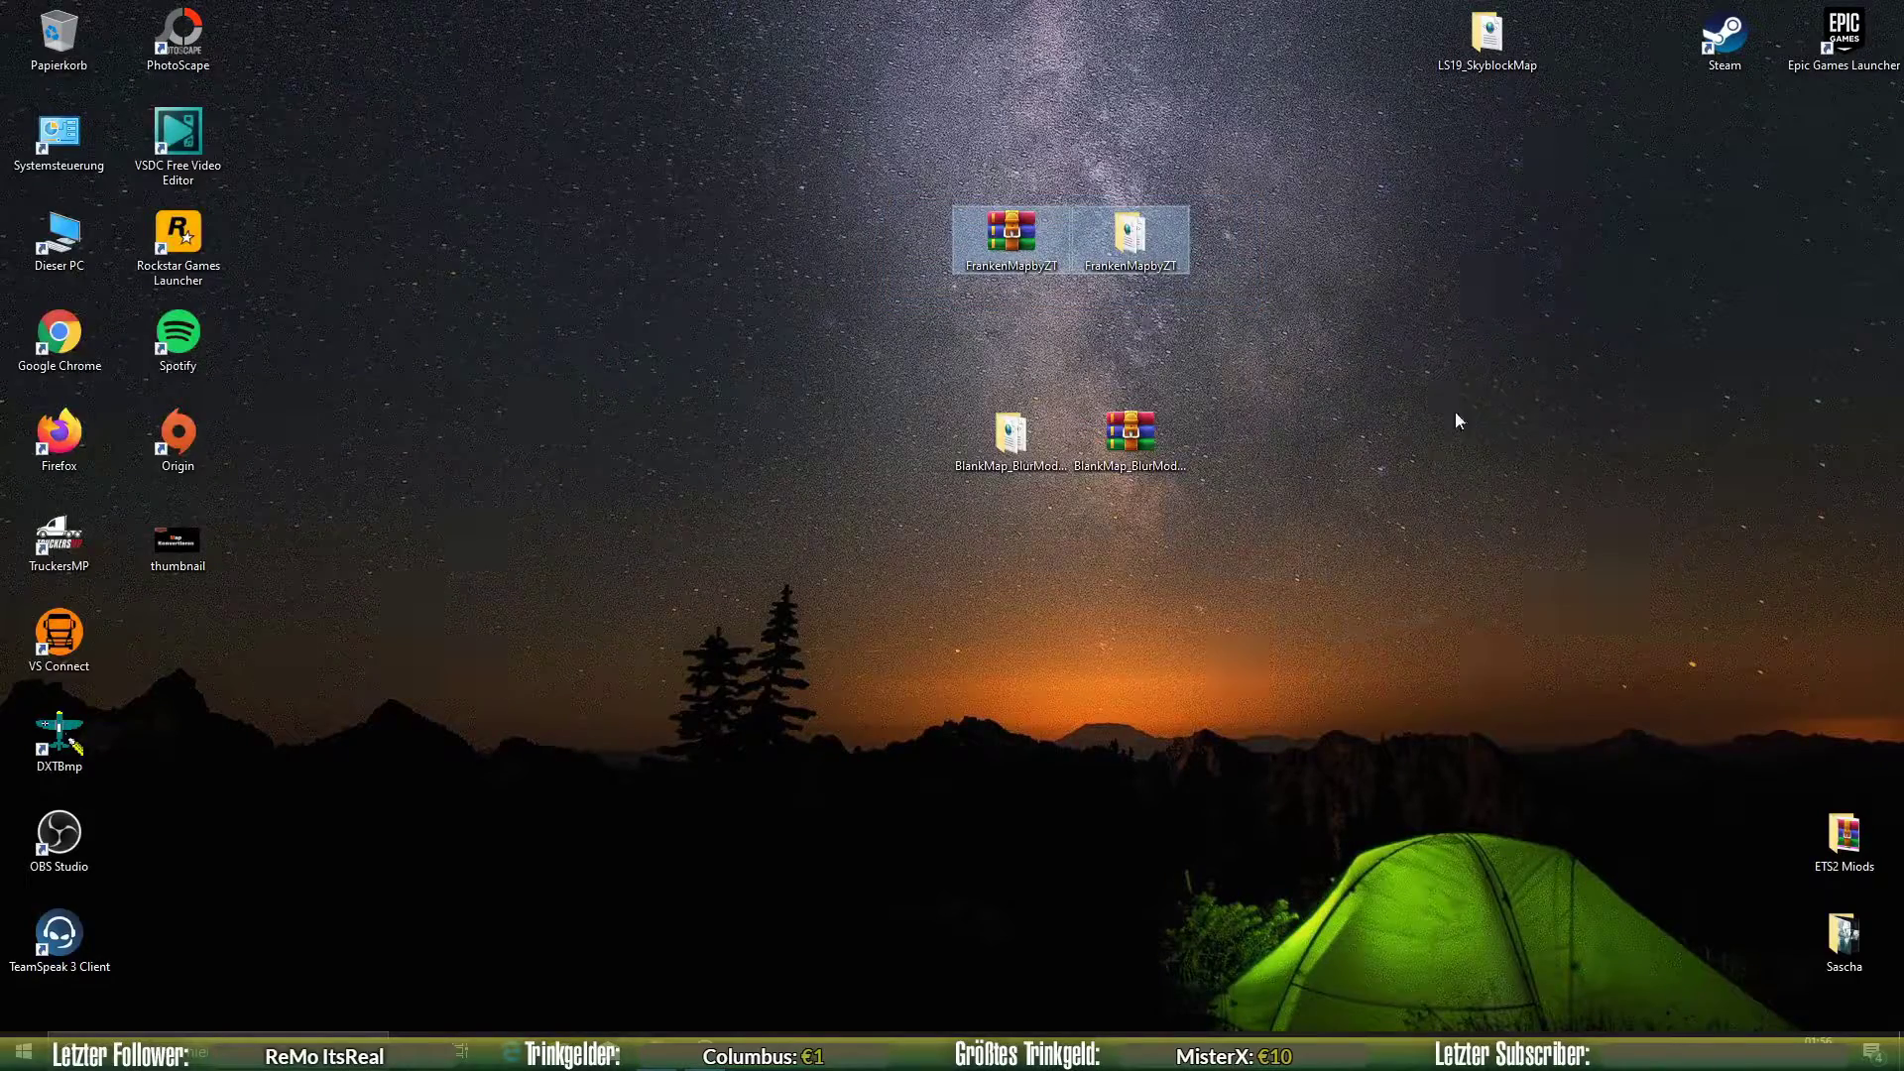
{"action": "left_click", "coordinate": [1428, 355]}
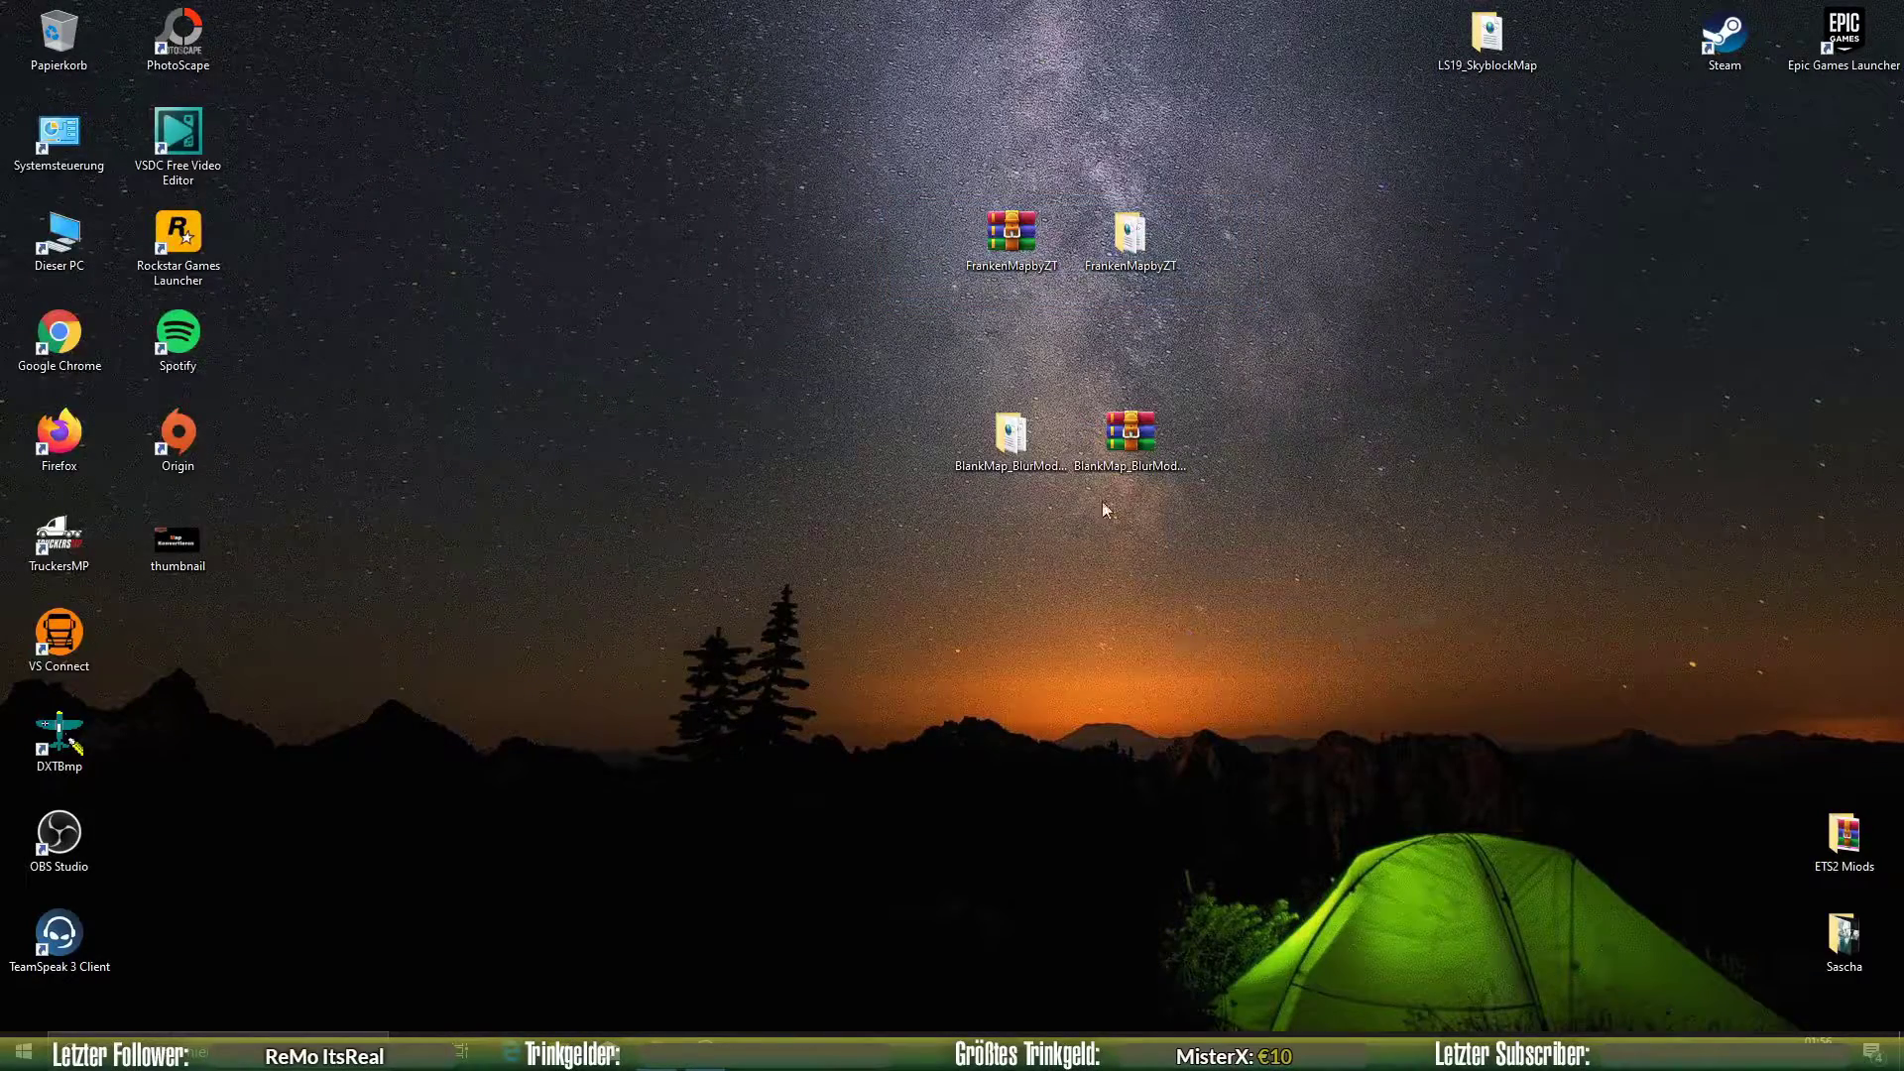
{"action": "left_click_drag", "start_coordinate": [843, 396], "coordinate": [1367, 537]}
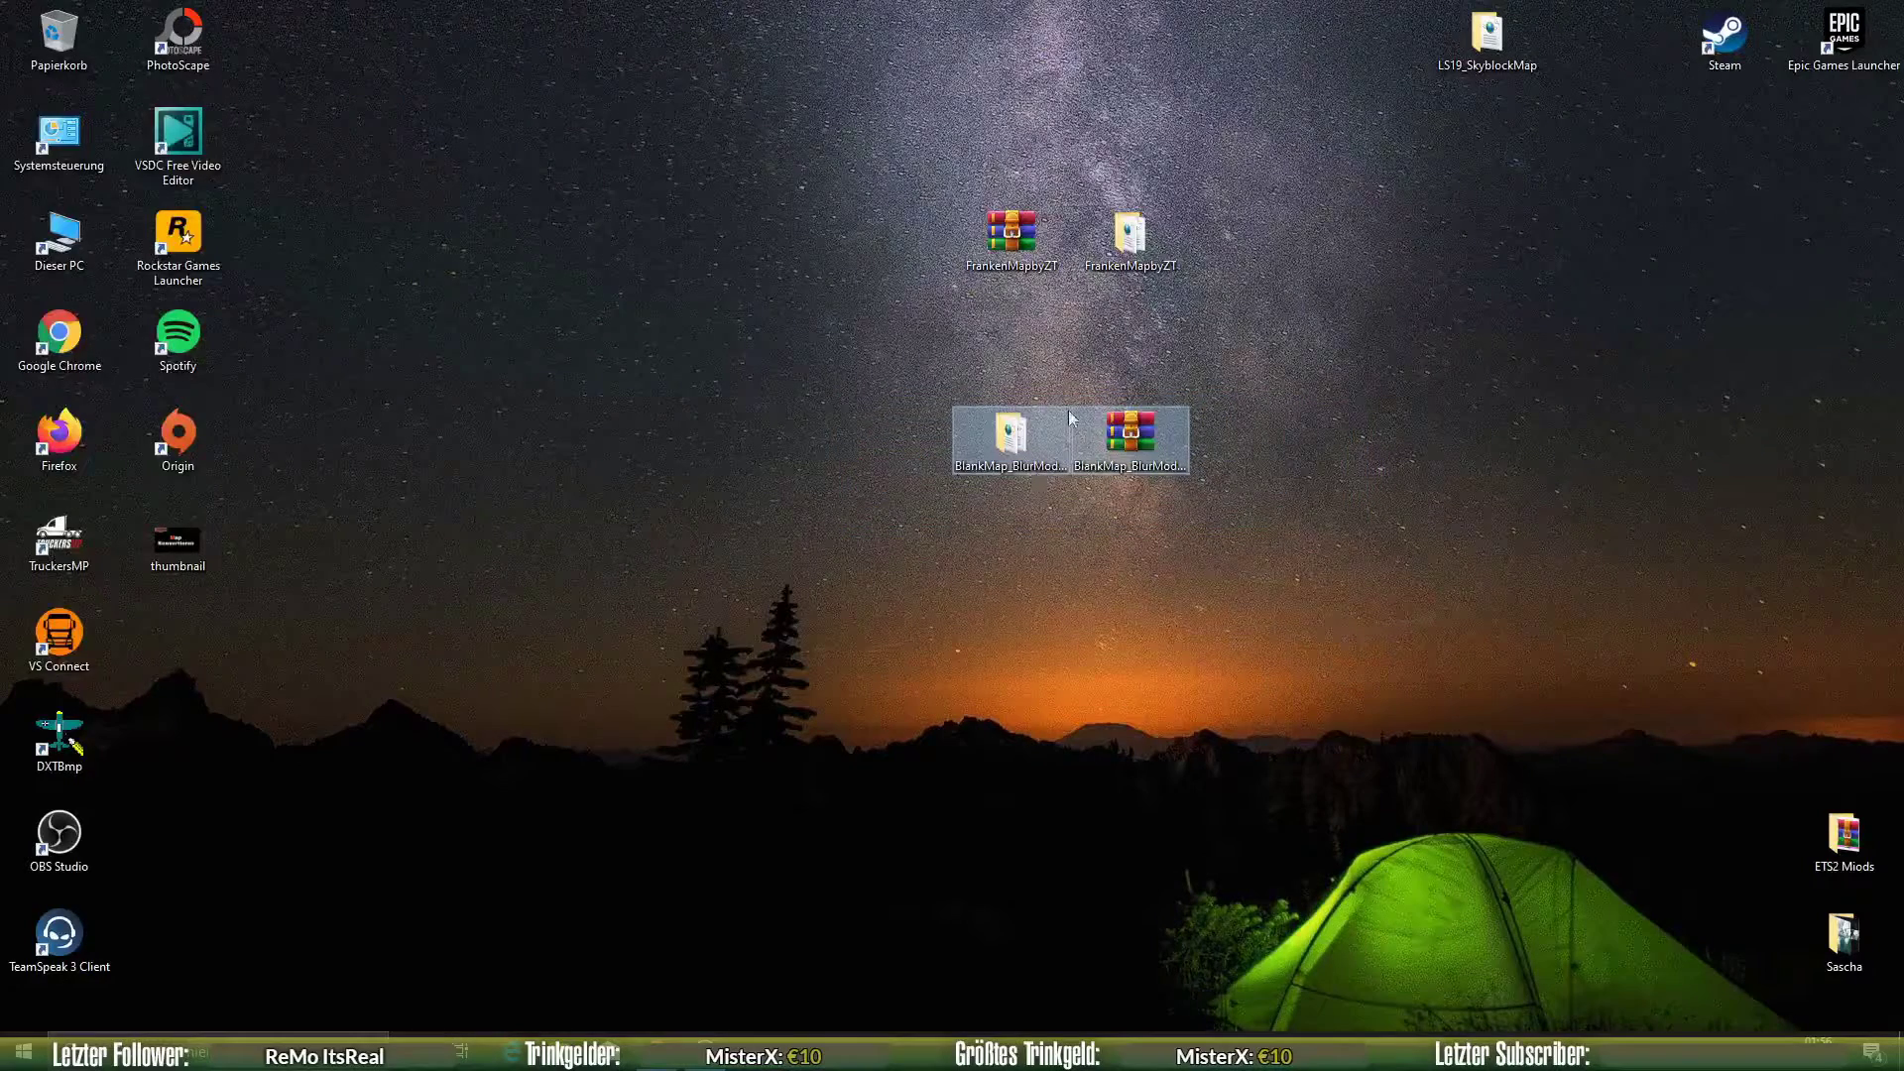
{"action": "left_click", "coordinate": [1016, 527]}
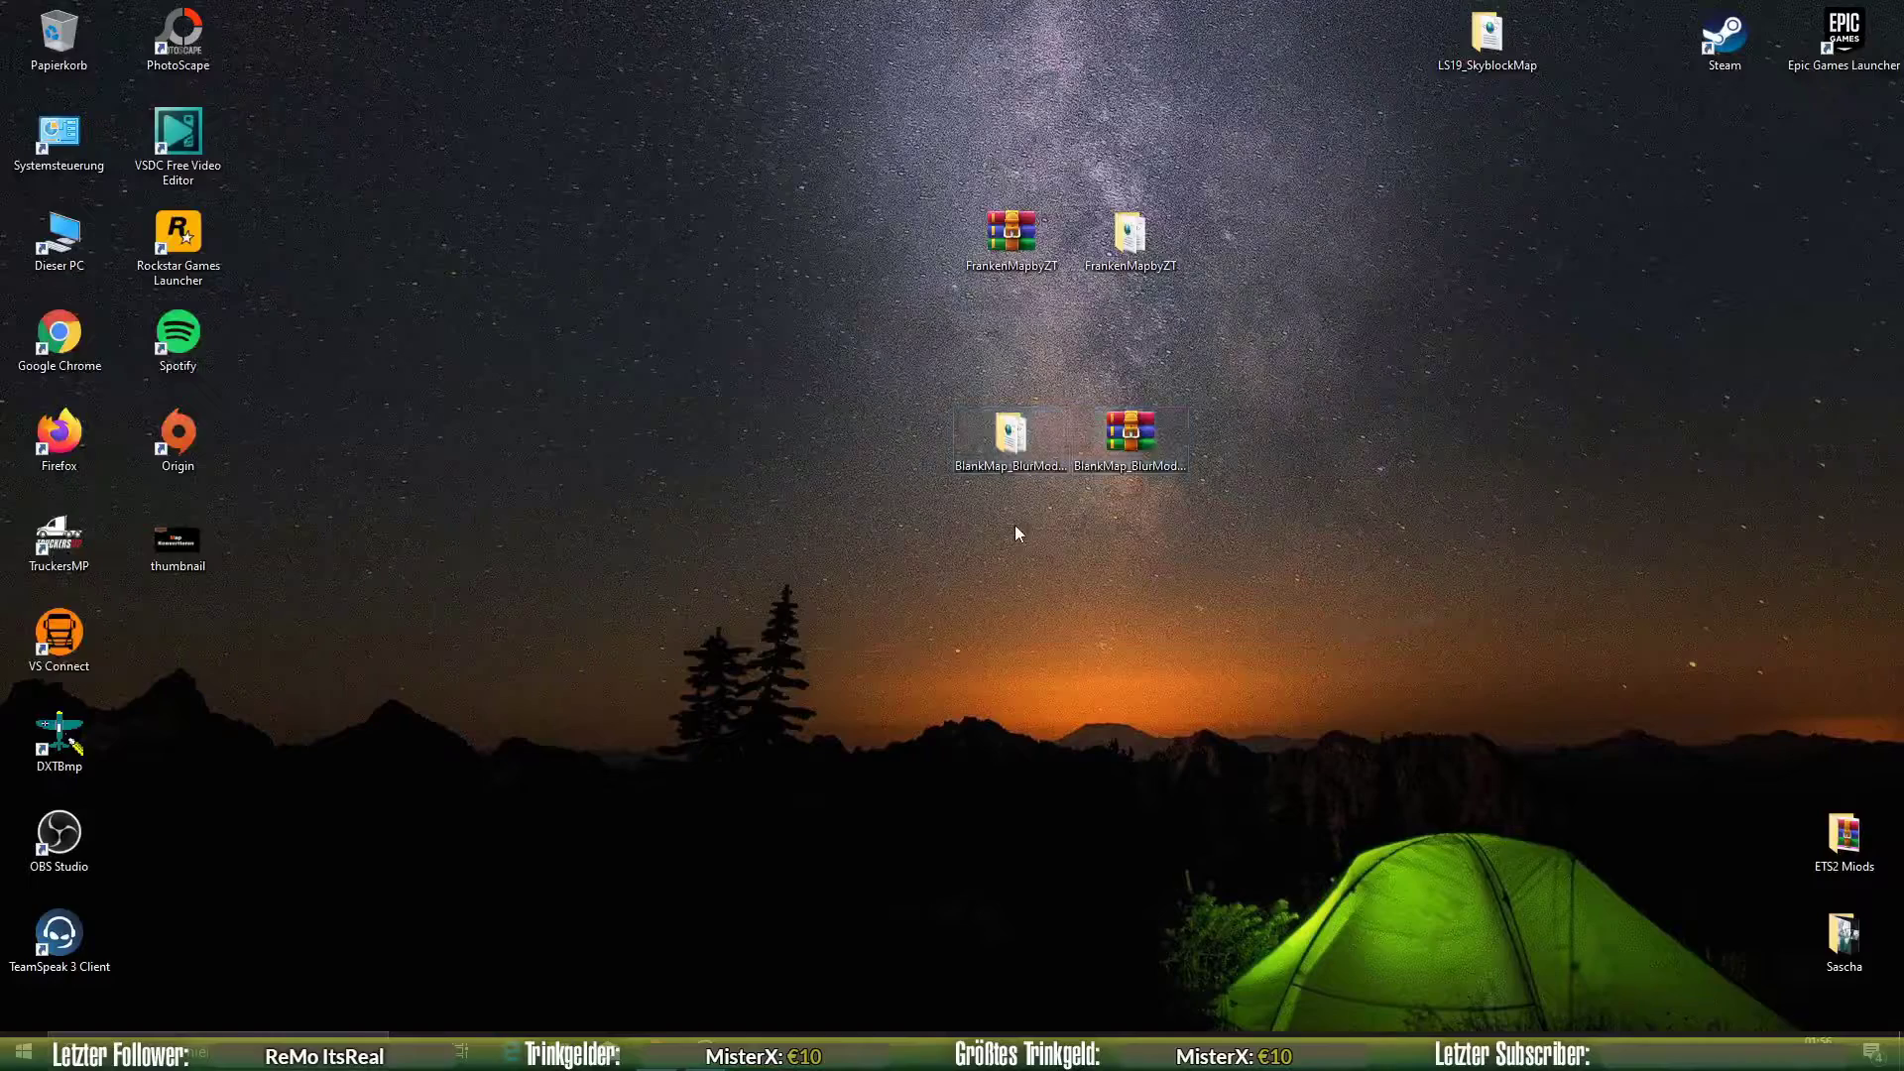
- Examine the top-level contents of the FrankenMapbyZT and BlankMap_BlurModding folders, closing each one after viewing
{"action": "double_click", "coordinate": [1133, 253]}
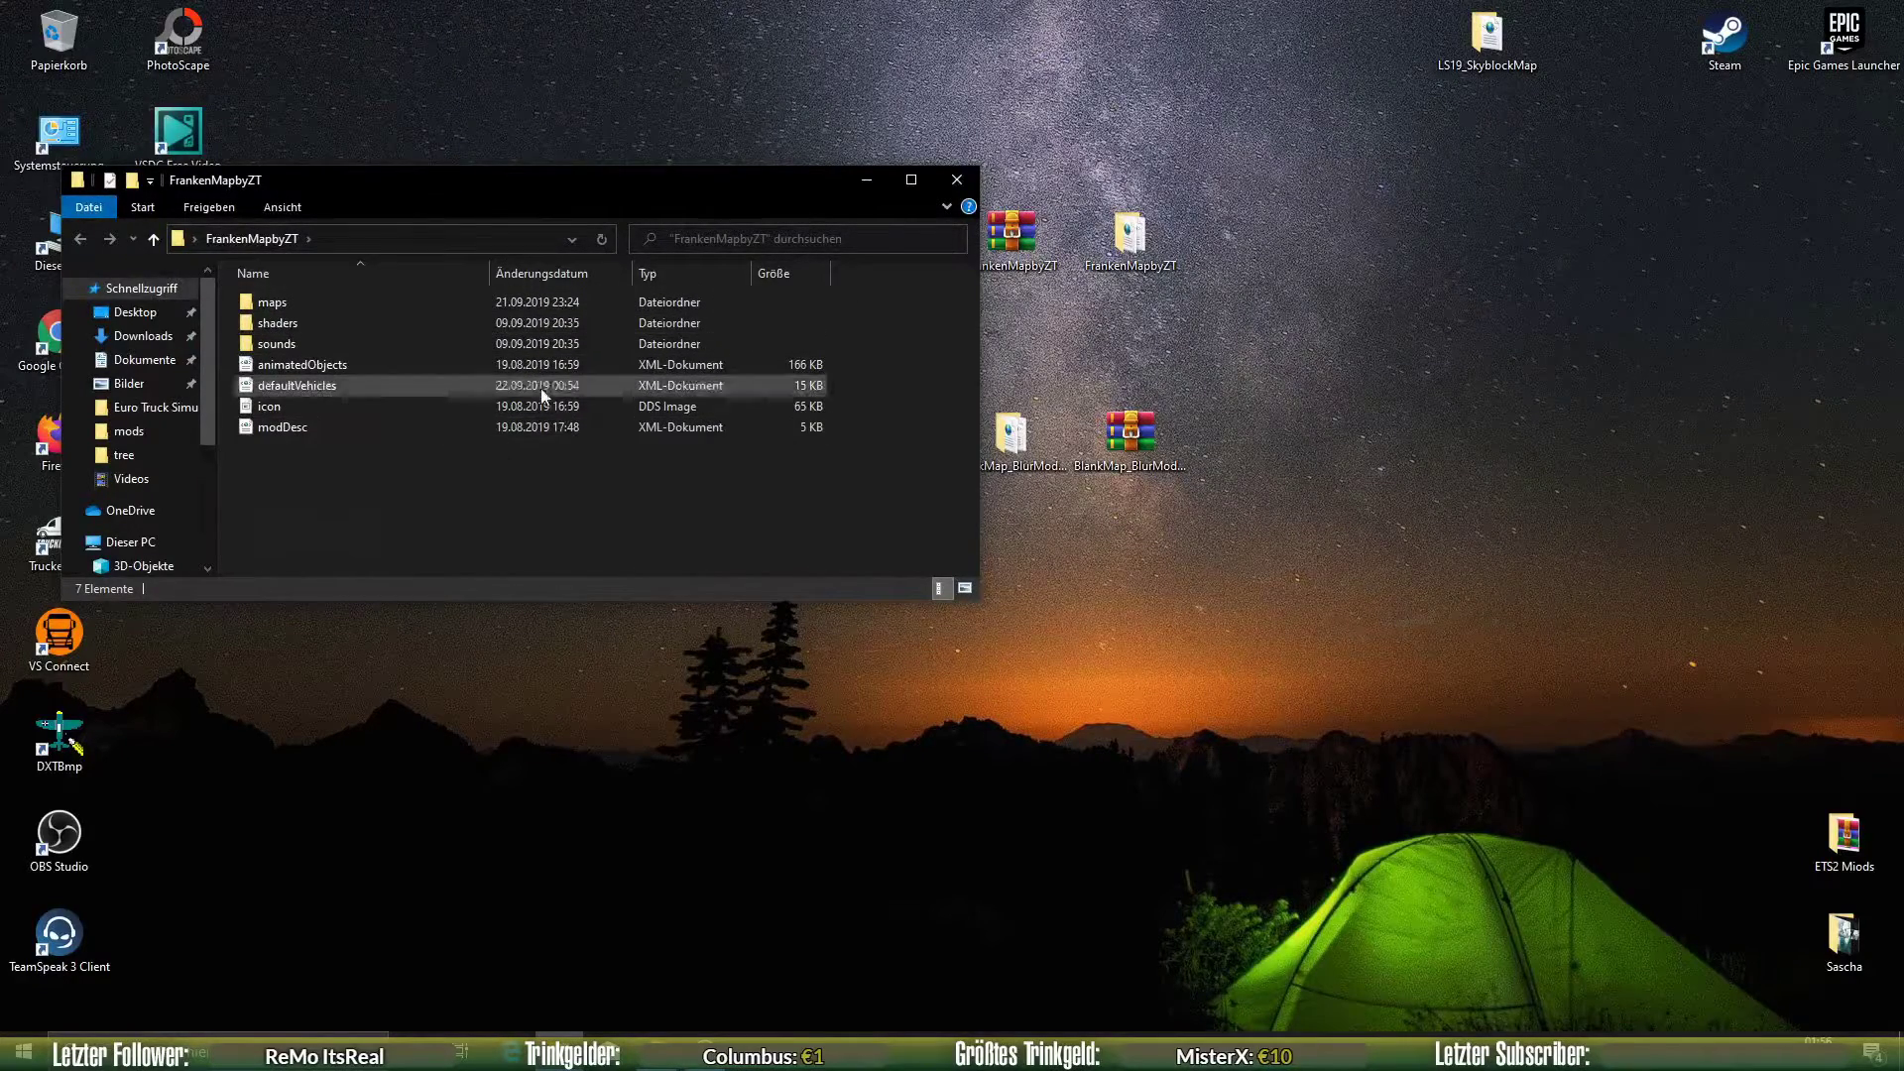
{"action": "left_click", "coordinate": [955, 179]}
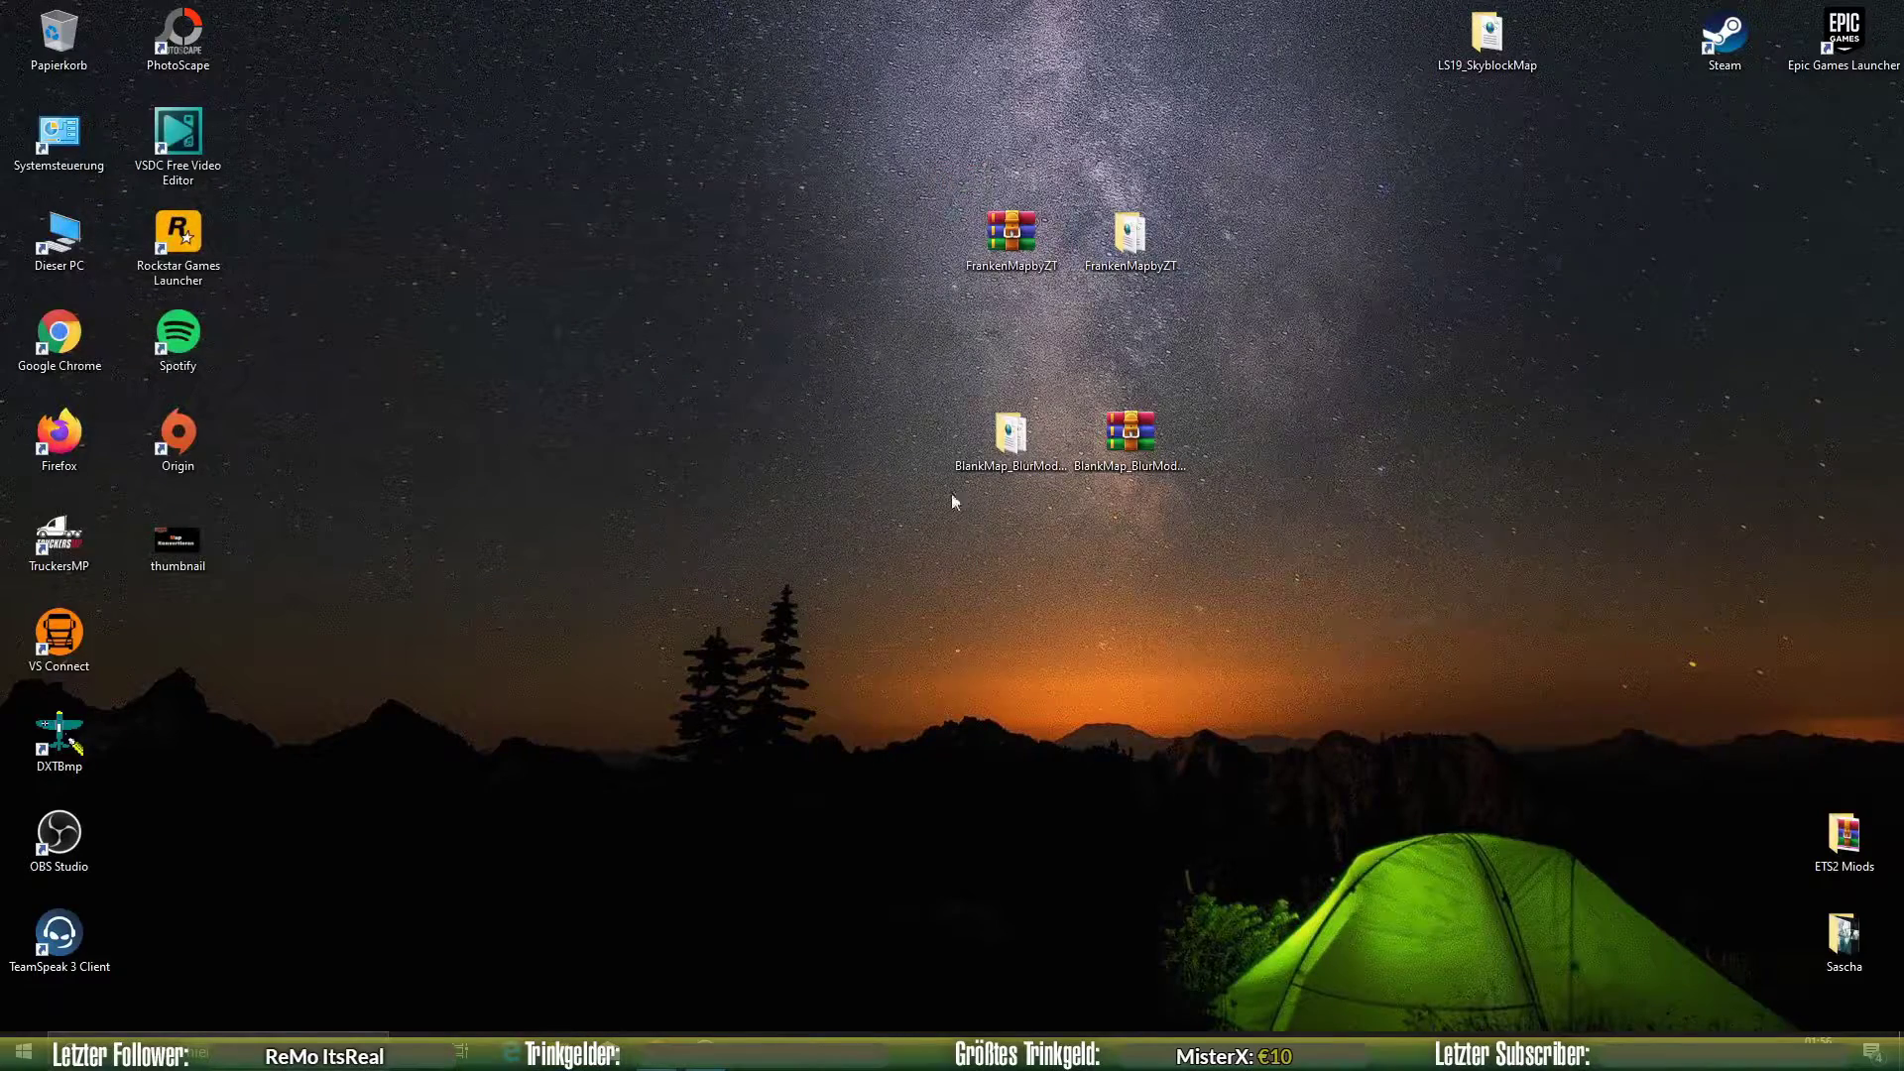
{"action": "double_click", "coordinate": [996, 448]}
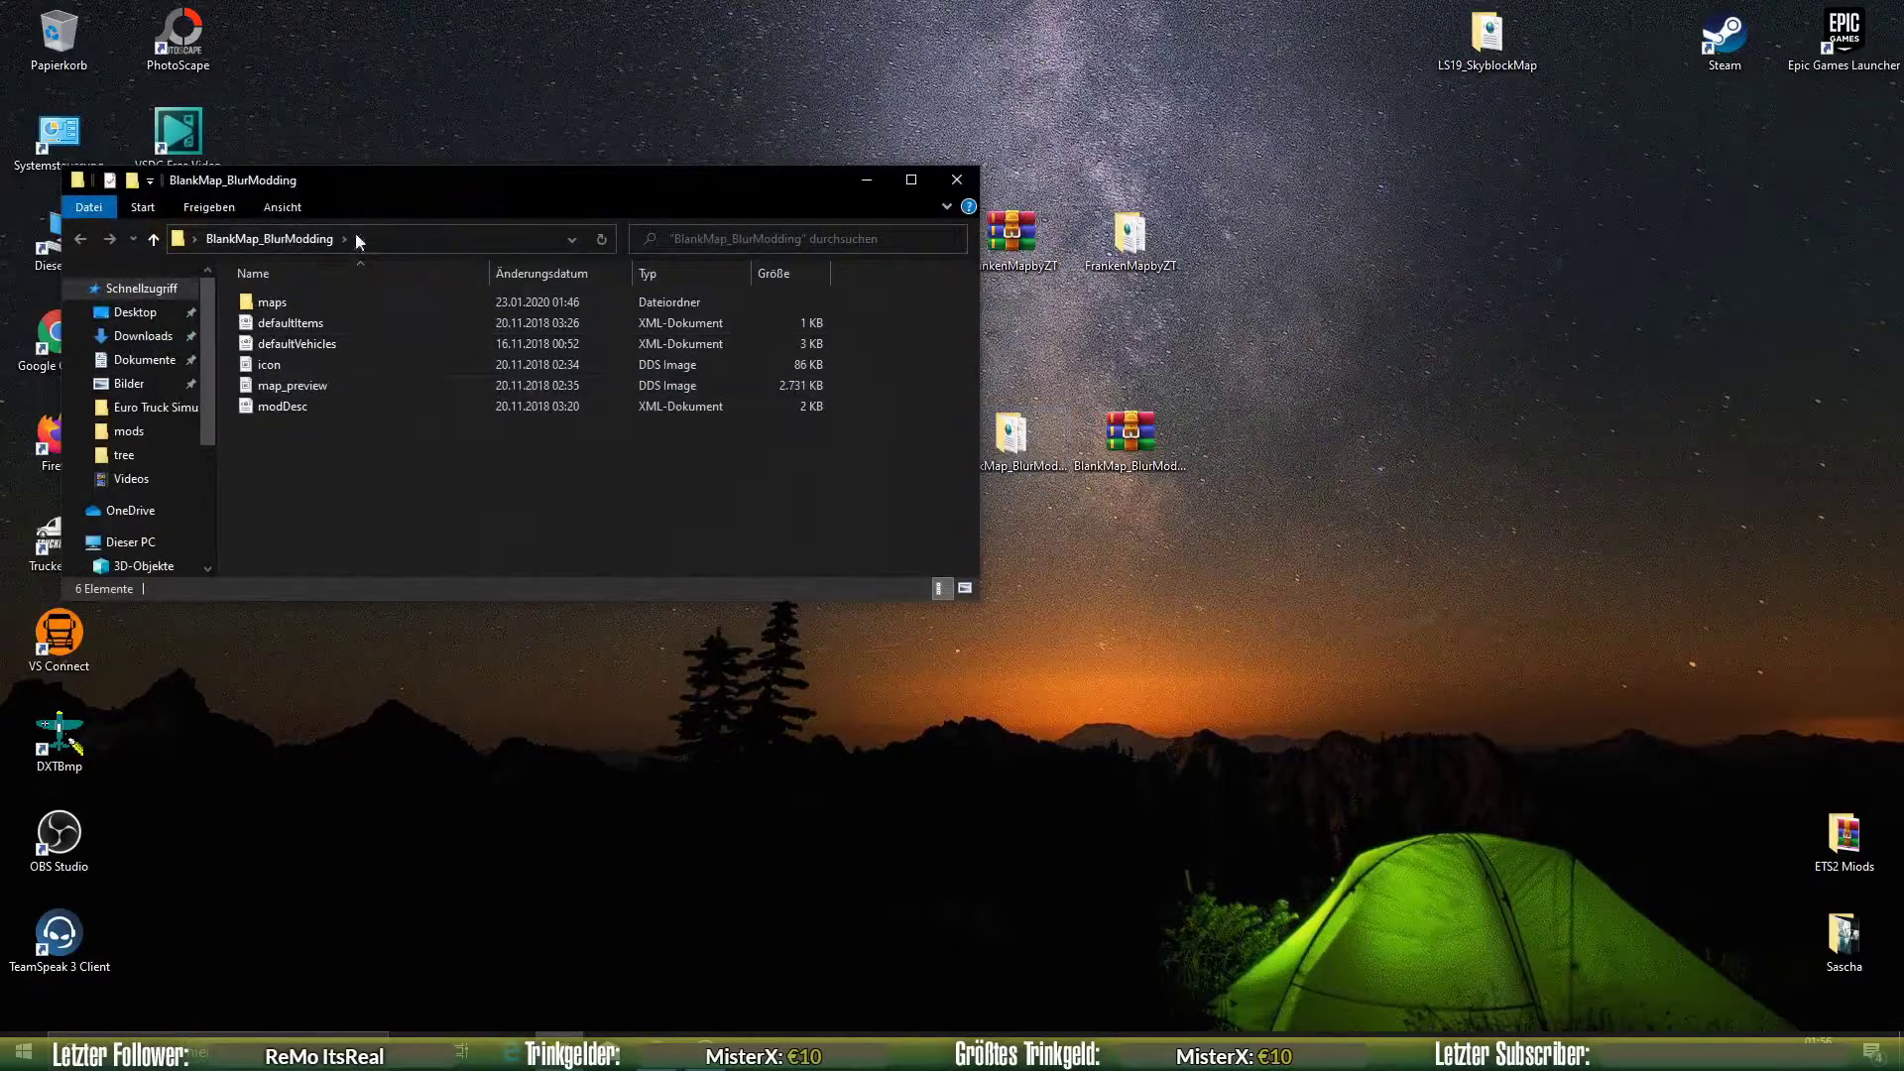
{"action": "left_click", "coordinate": [957, 183]}
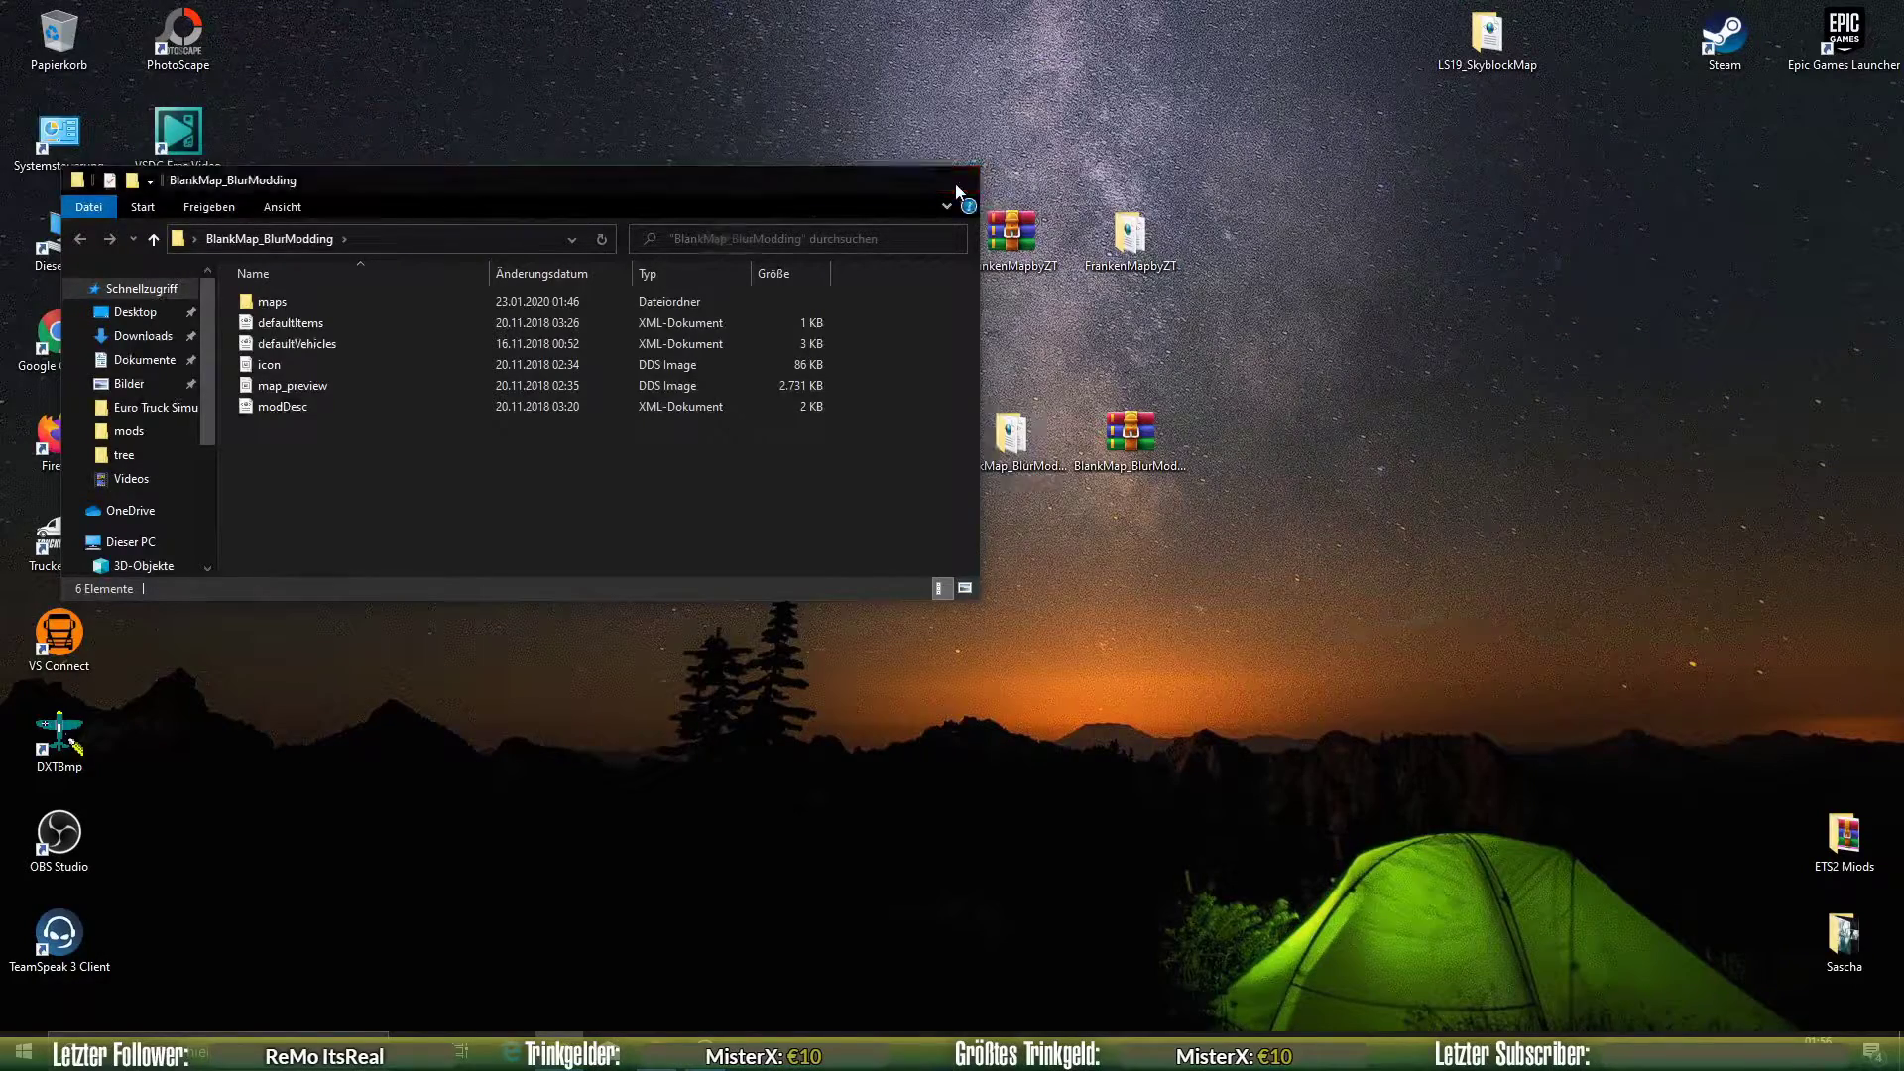
{"action": "left_click", "coordinate": [1039, 95]}
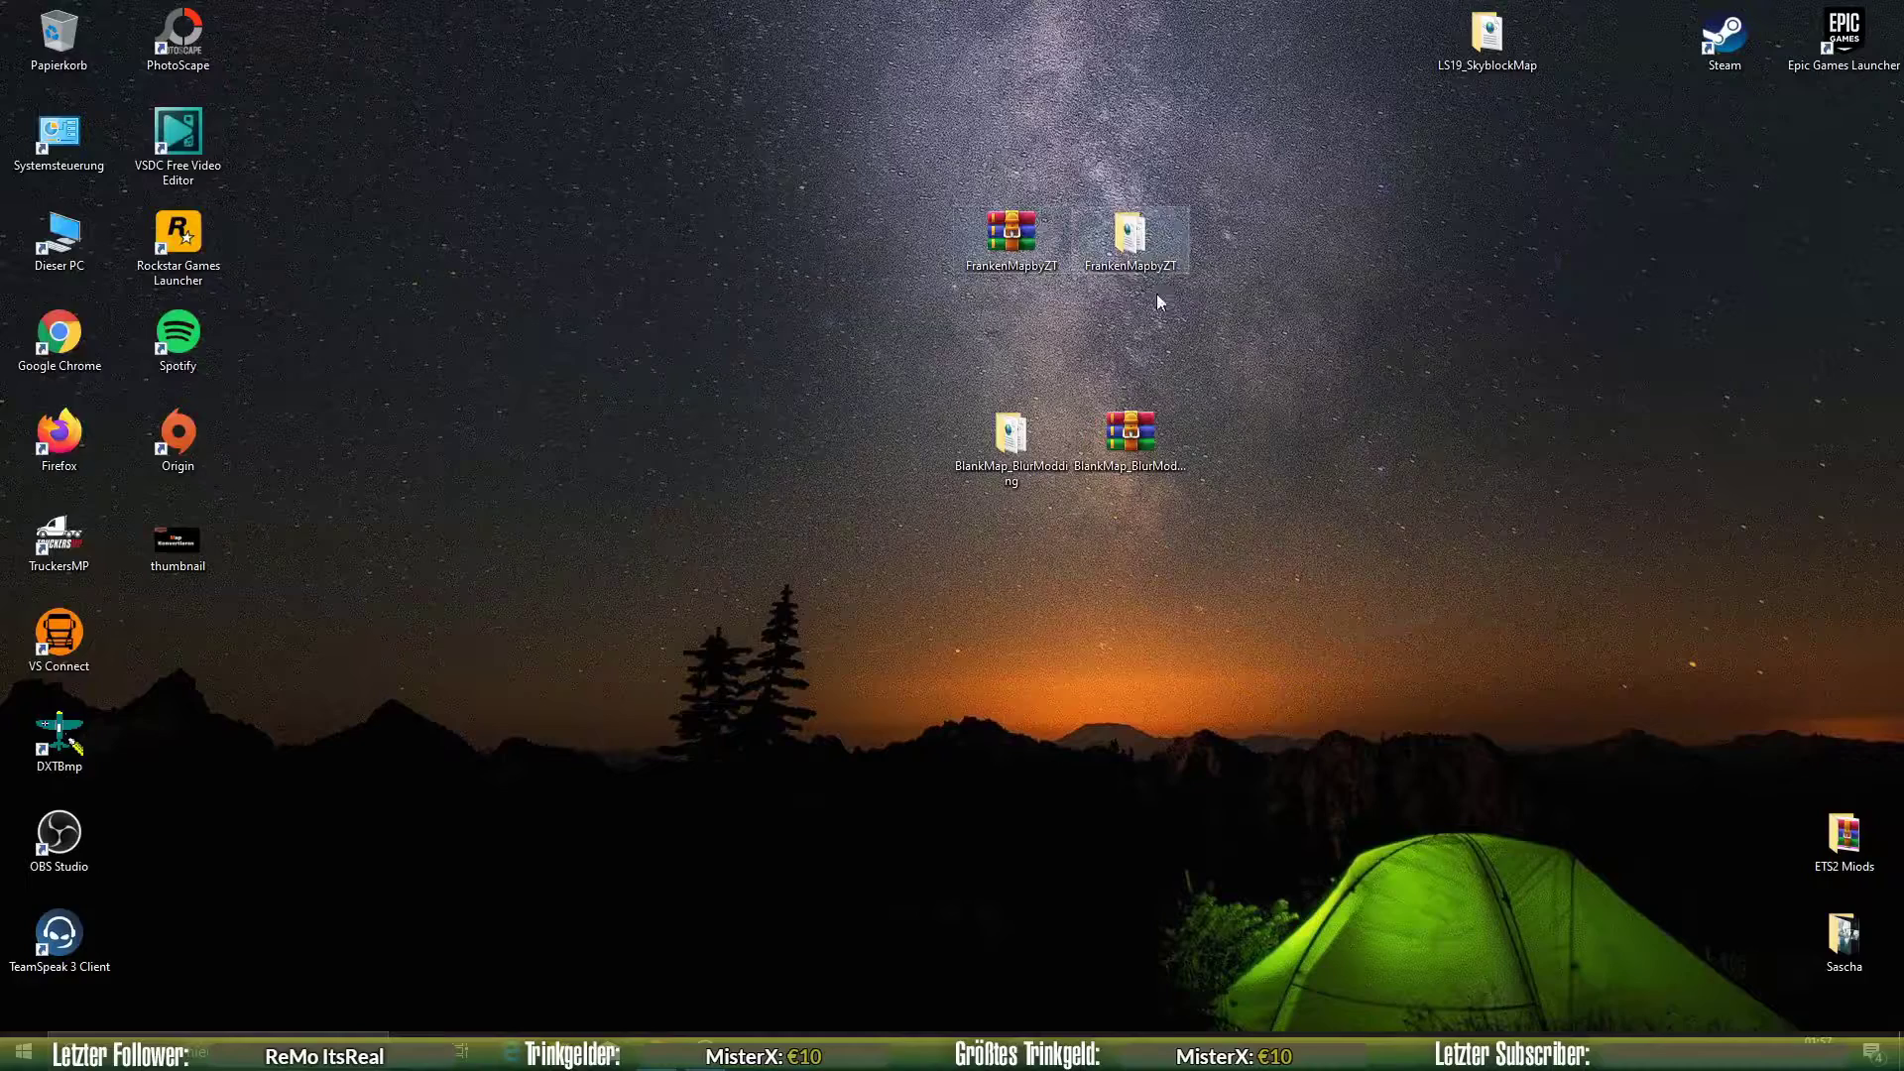
- Open the map01 folder inside the maps folder of FrankenMapbyZT
{"action": "left_click", "coordinate": [1161, 246]}
{"action": "mouse_move", "coordinate": [1020, 454]}
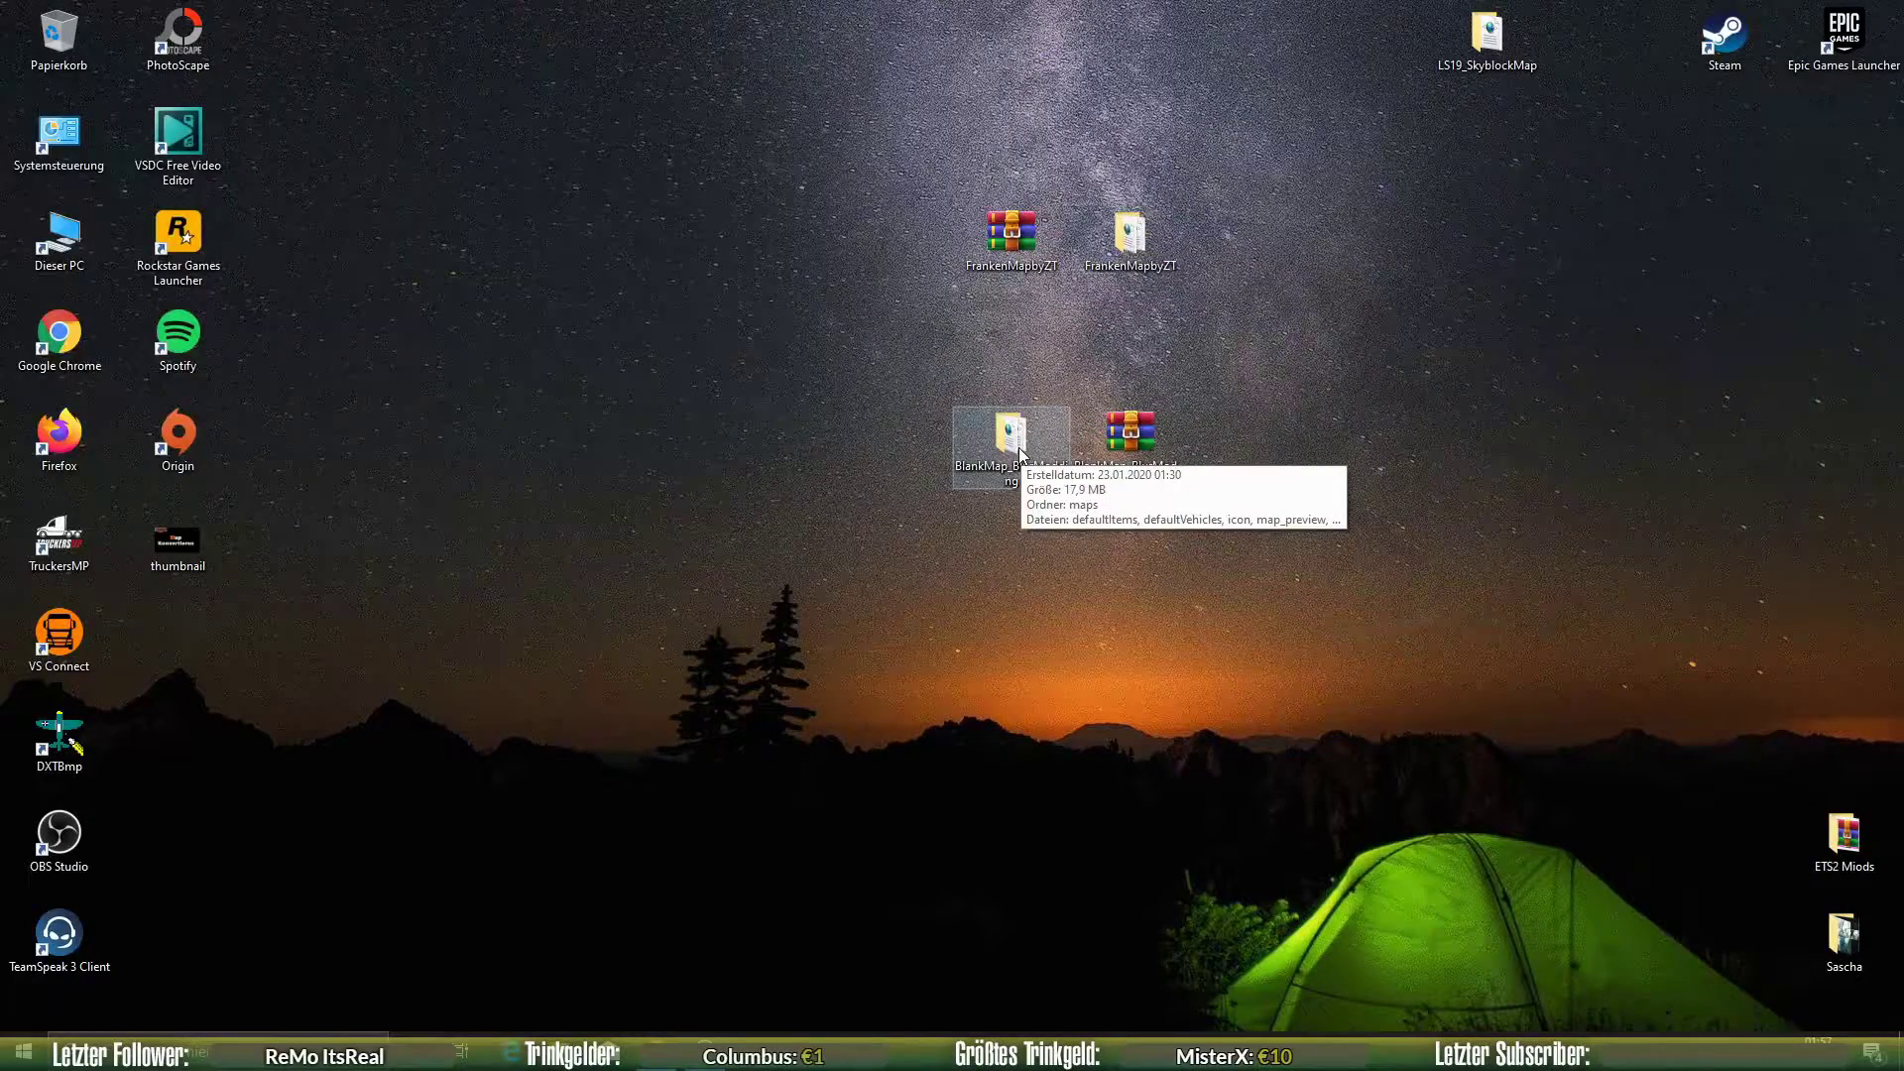
{"action": "left_click", "coordinate": [1155, 236]}
{"action": "double_click", "coordinate": [1155, 235]}
{"action": "left_click_drag", "start_coordinate": [711, 195], "coordinate": [670, 187]}
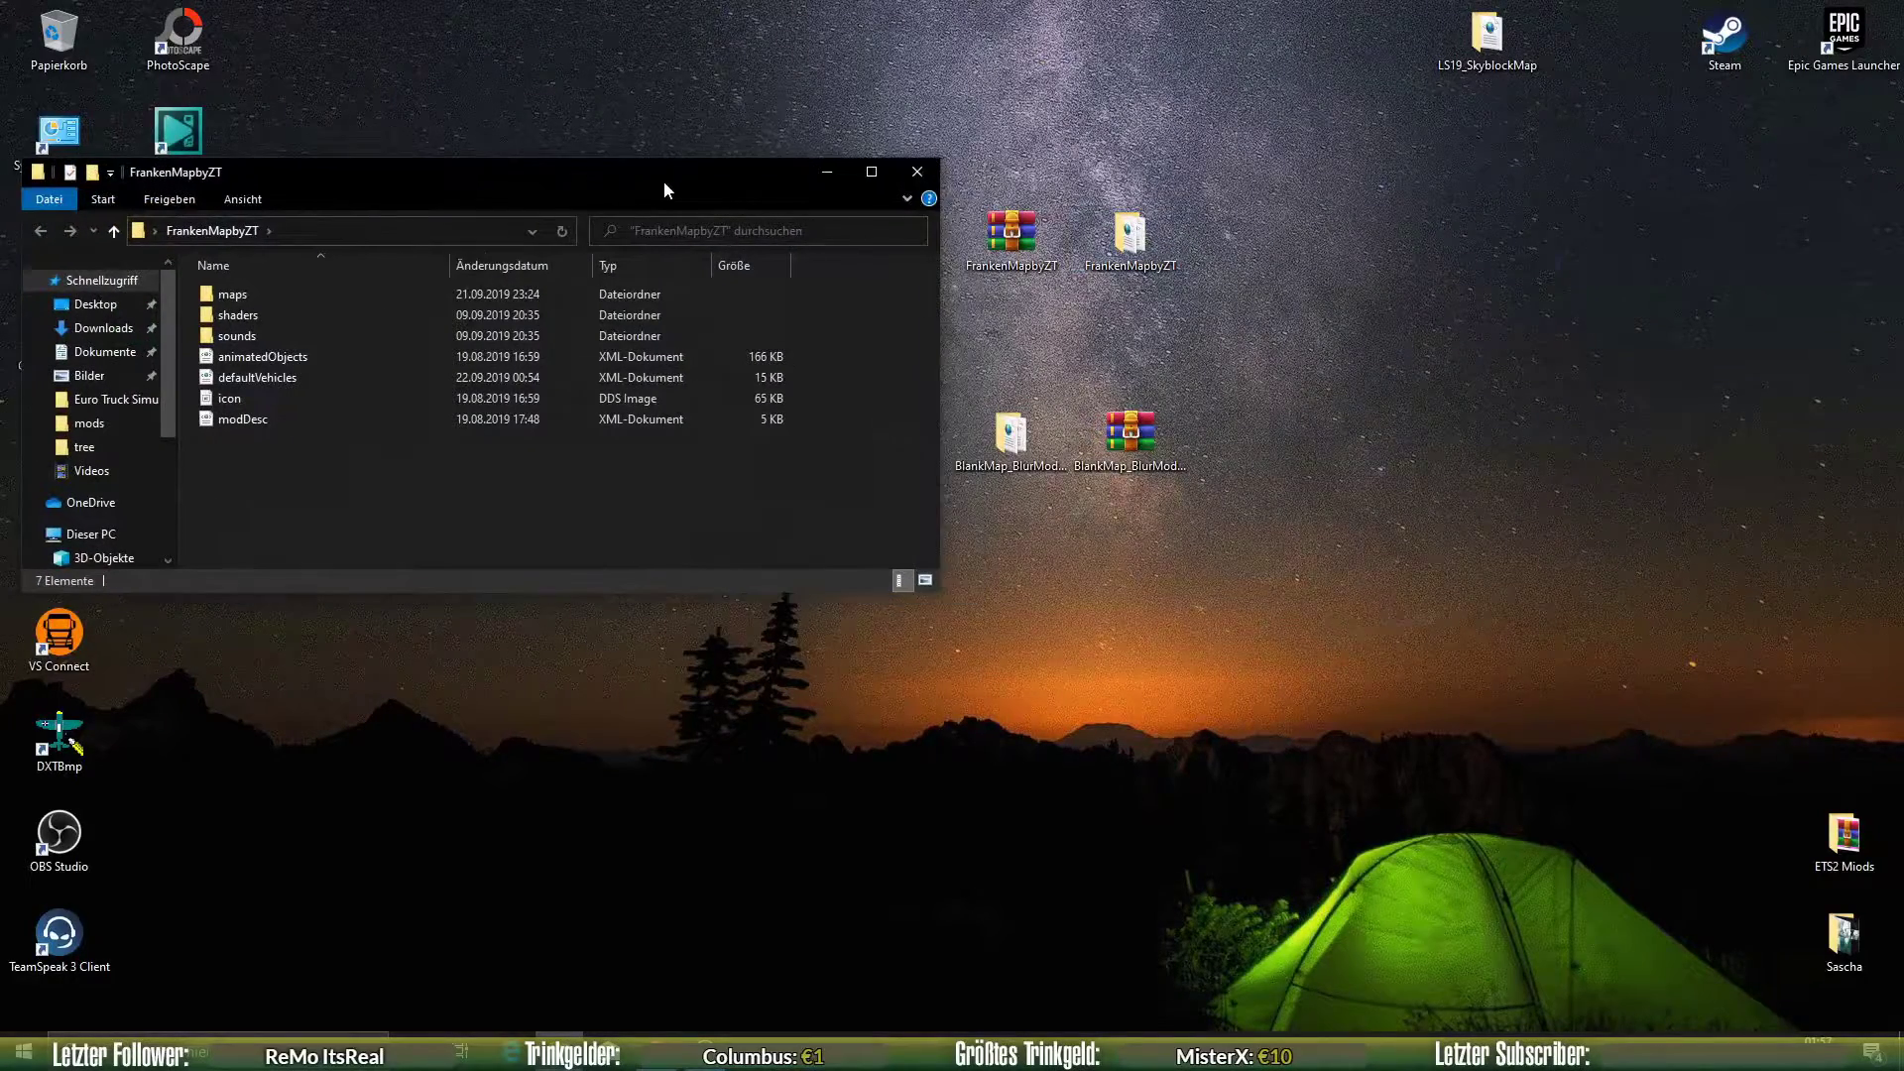
{"action": "double_click", "coordinate": [282, 294]}
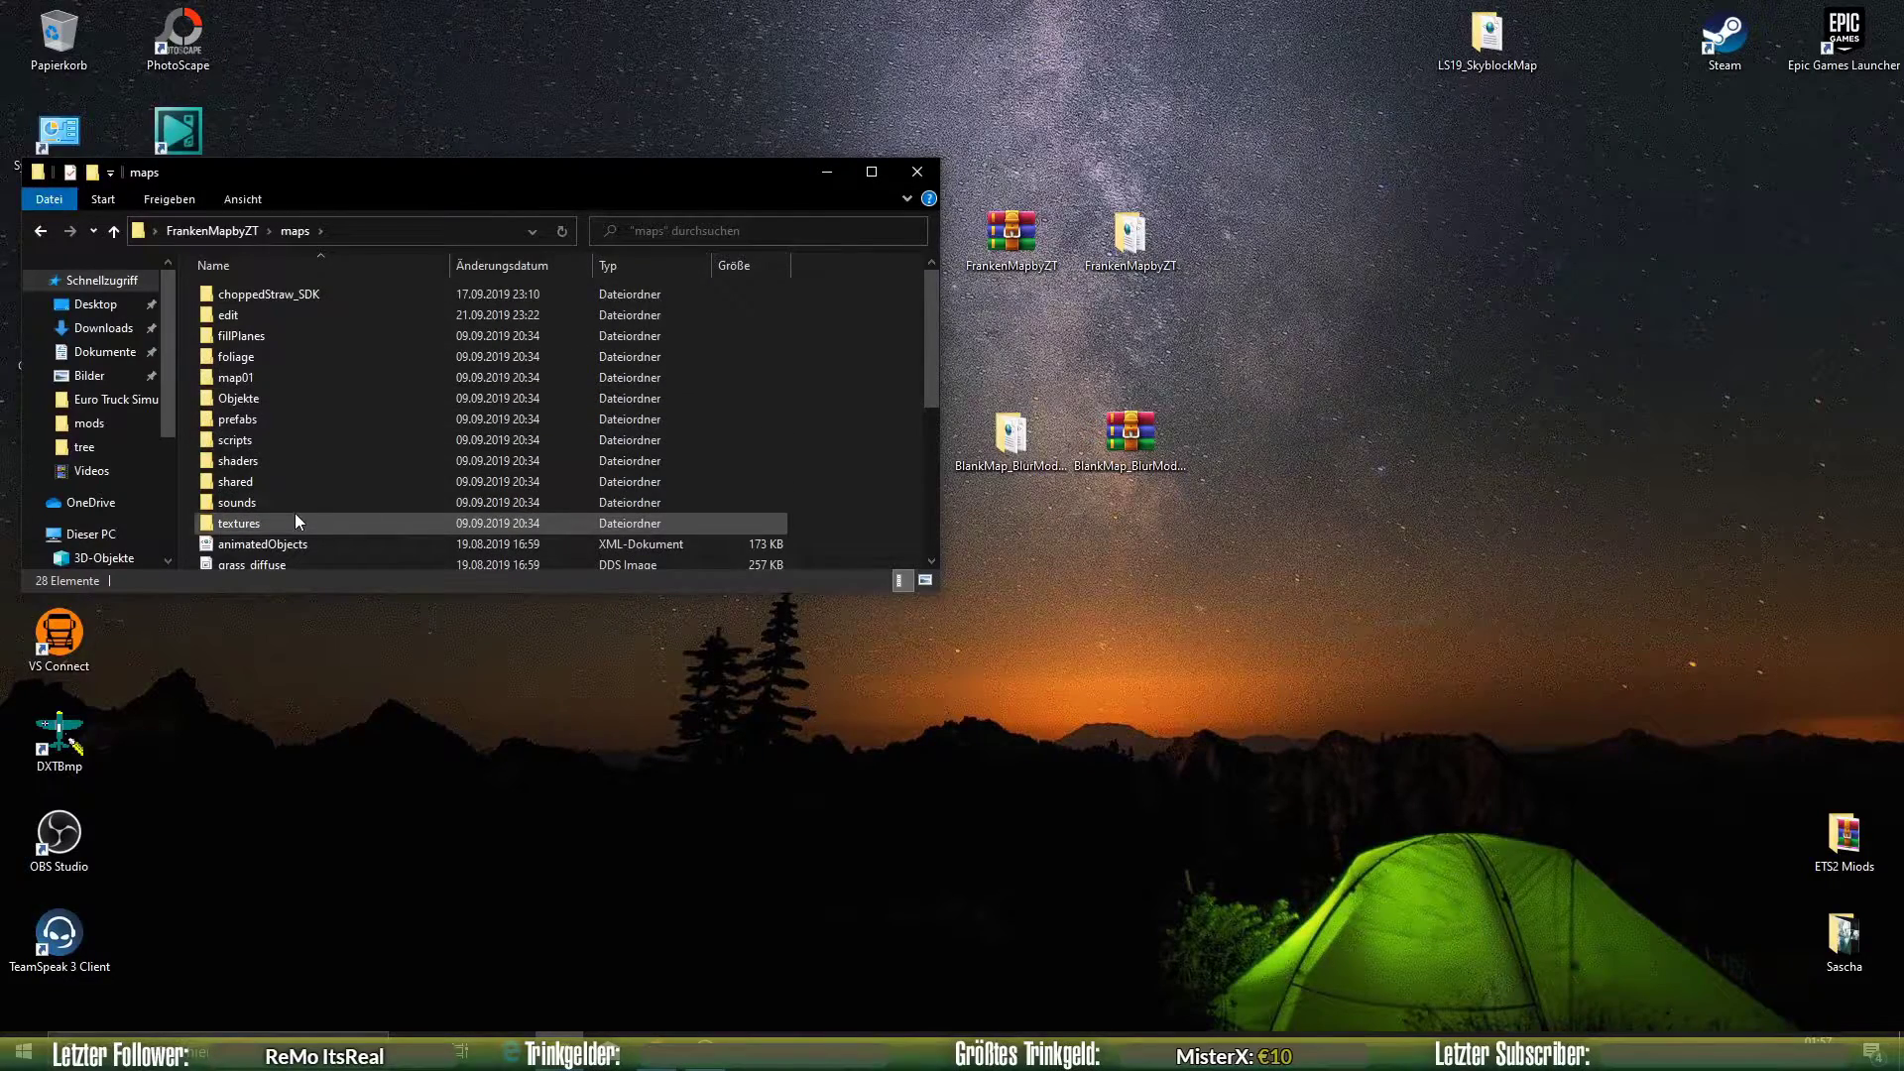
{"action": "double_click", "coordinate": [283, 377]}
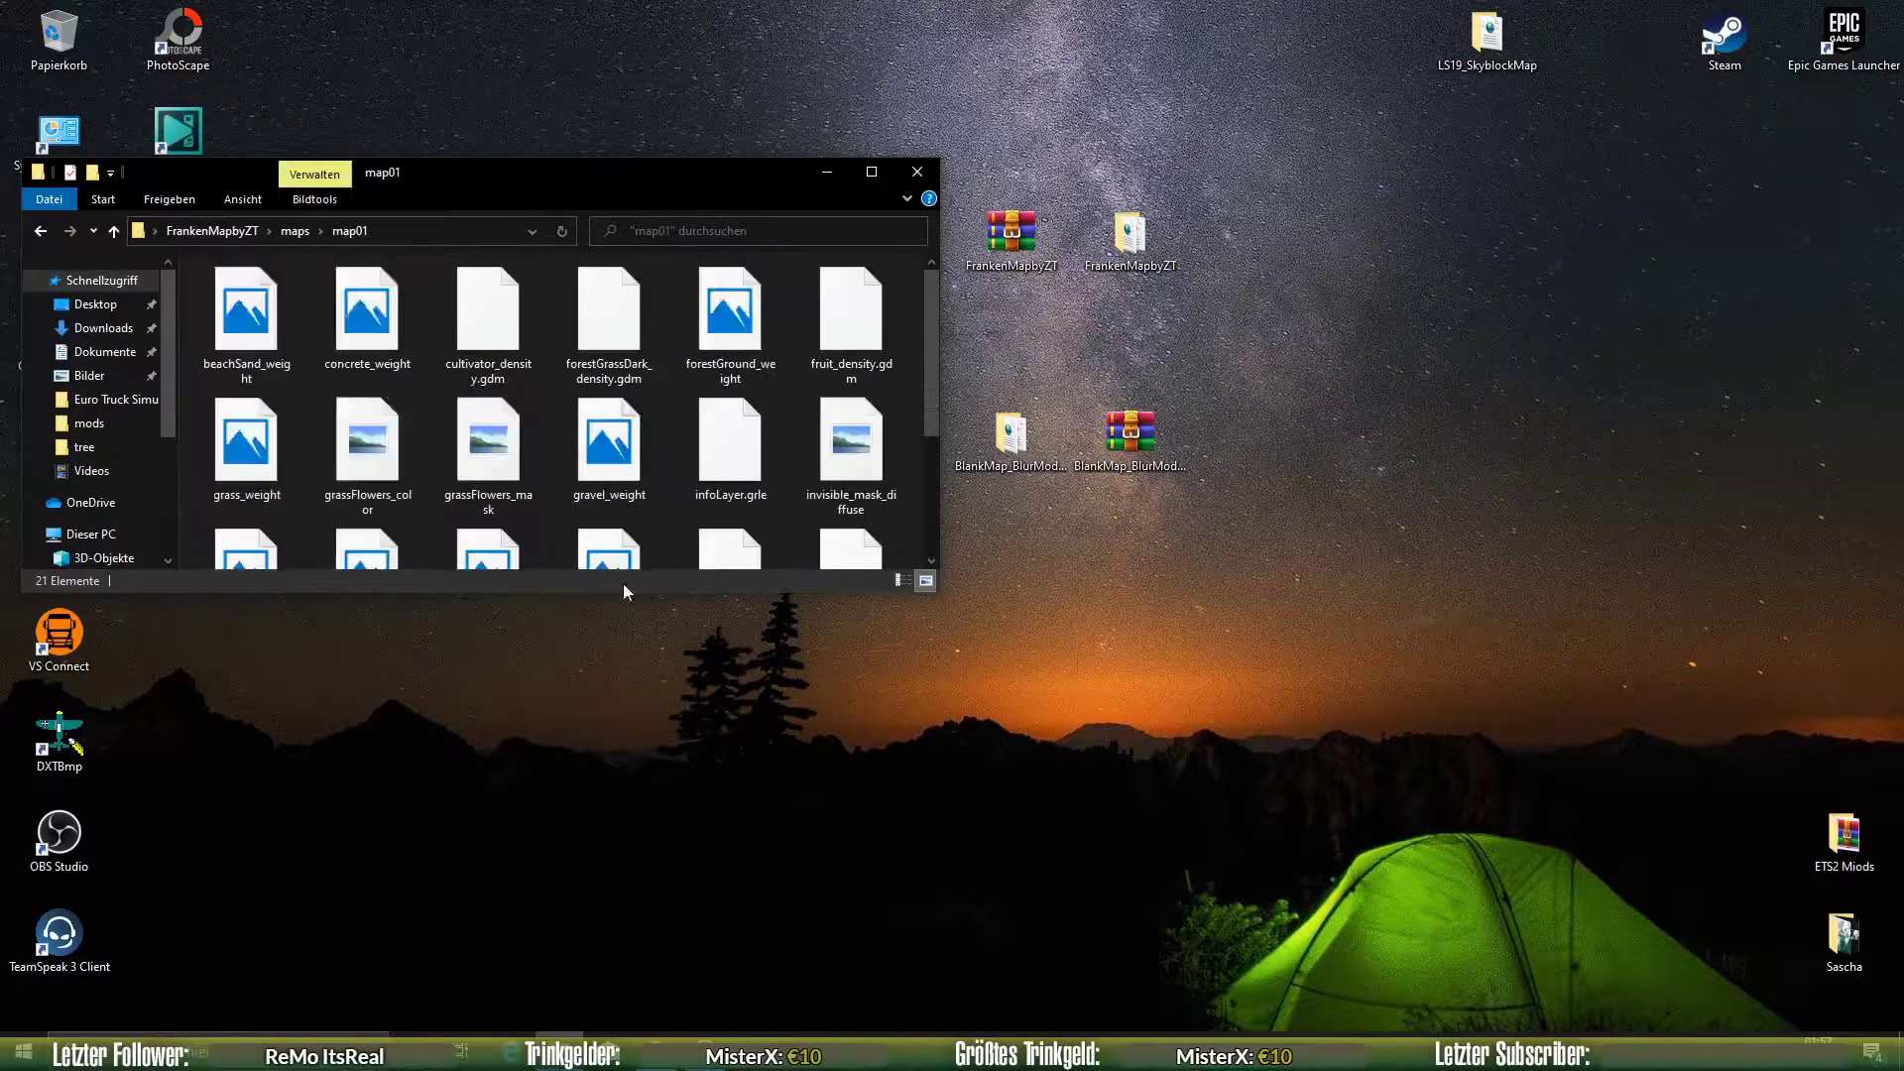
- Search the map01 folder for "dem"
{"action": "scroll", "coordinate": [396, 441], "scroll_direction": "down", "scroll_amount": 2}
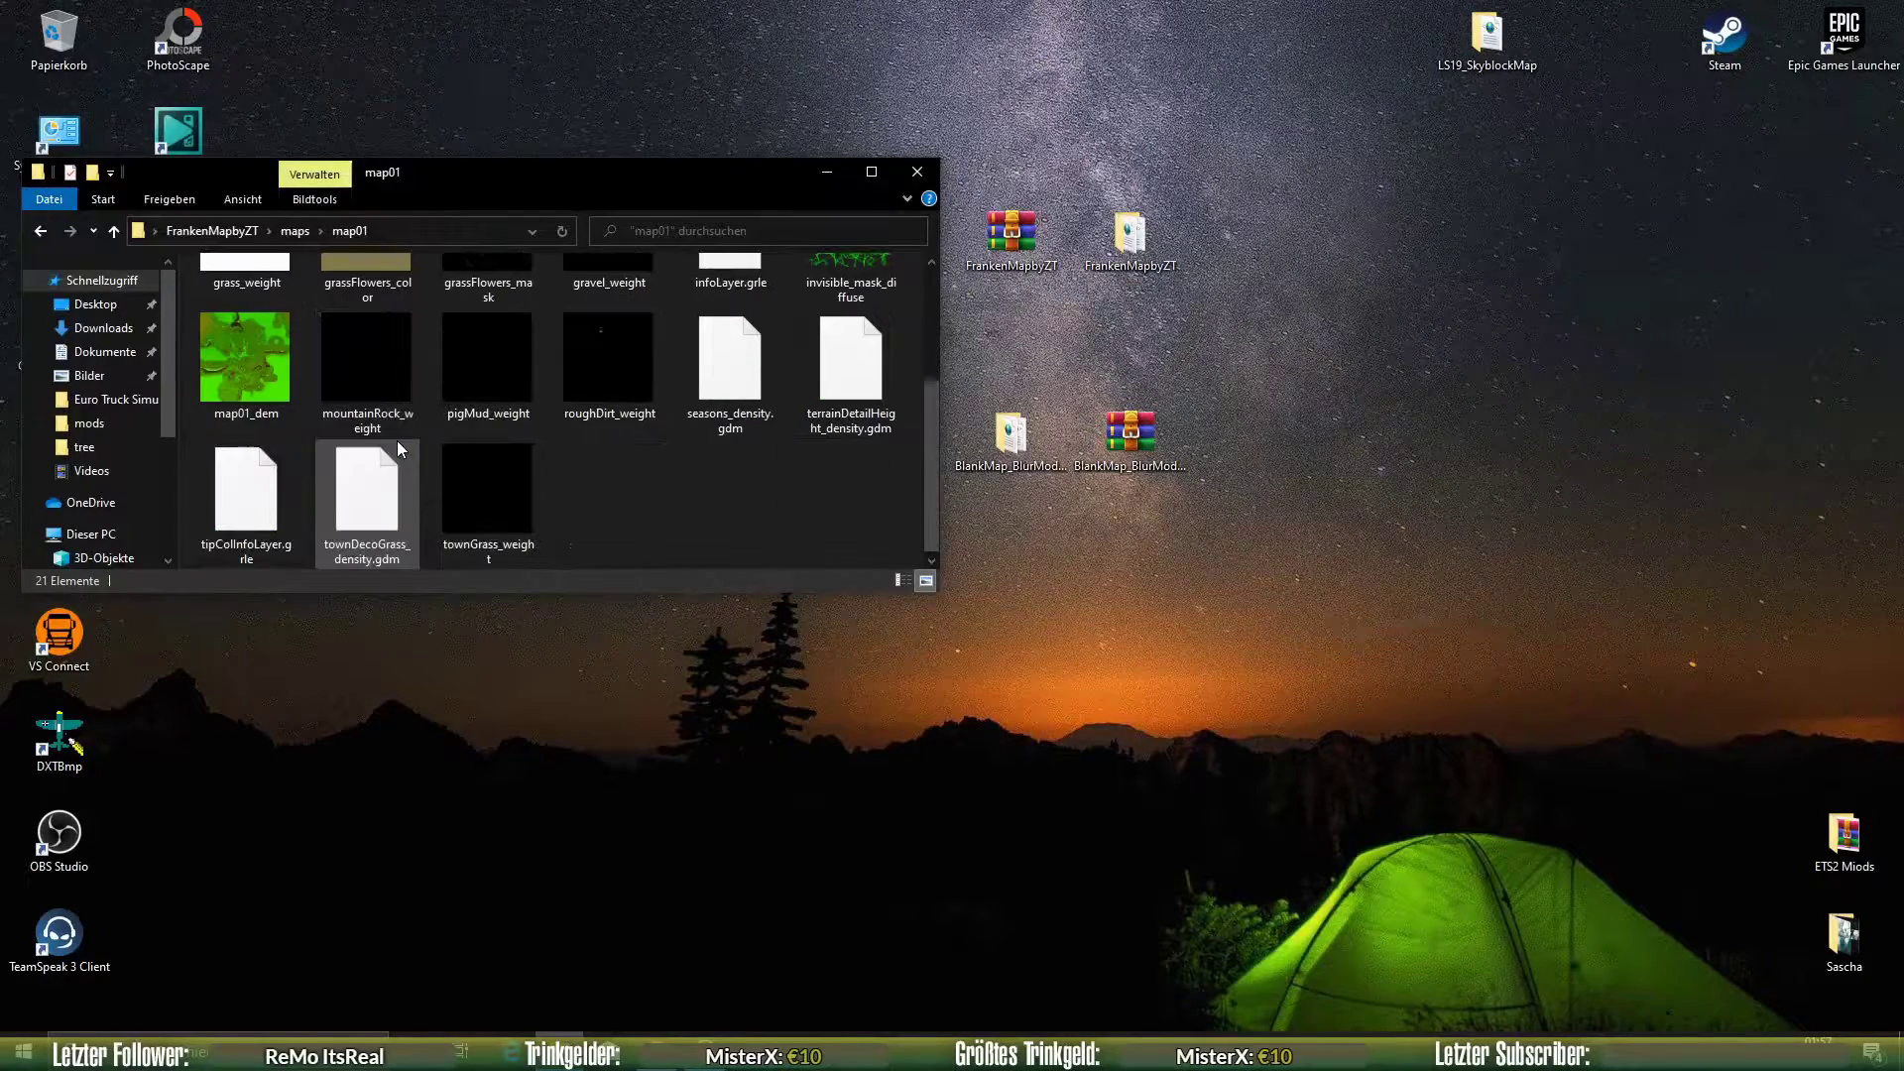
{"action": "scroll", "coordinate": [403, 437], "scroll_direction": "up", "scroll_amount": 2}
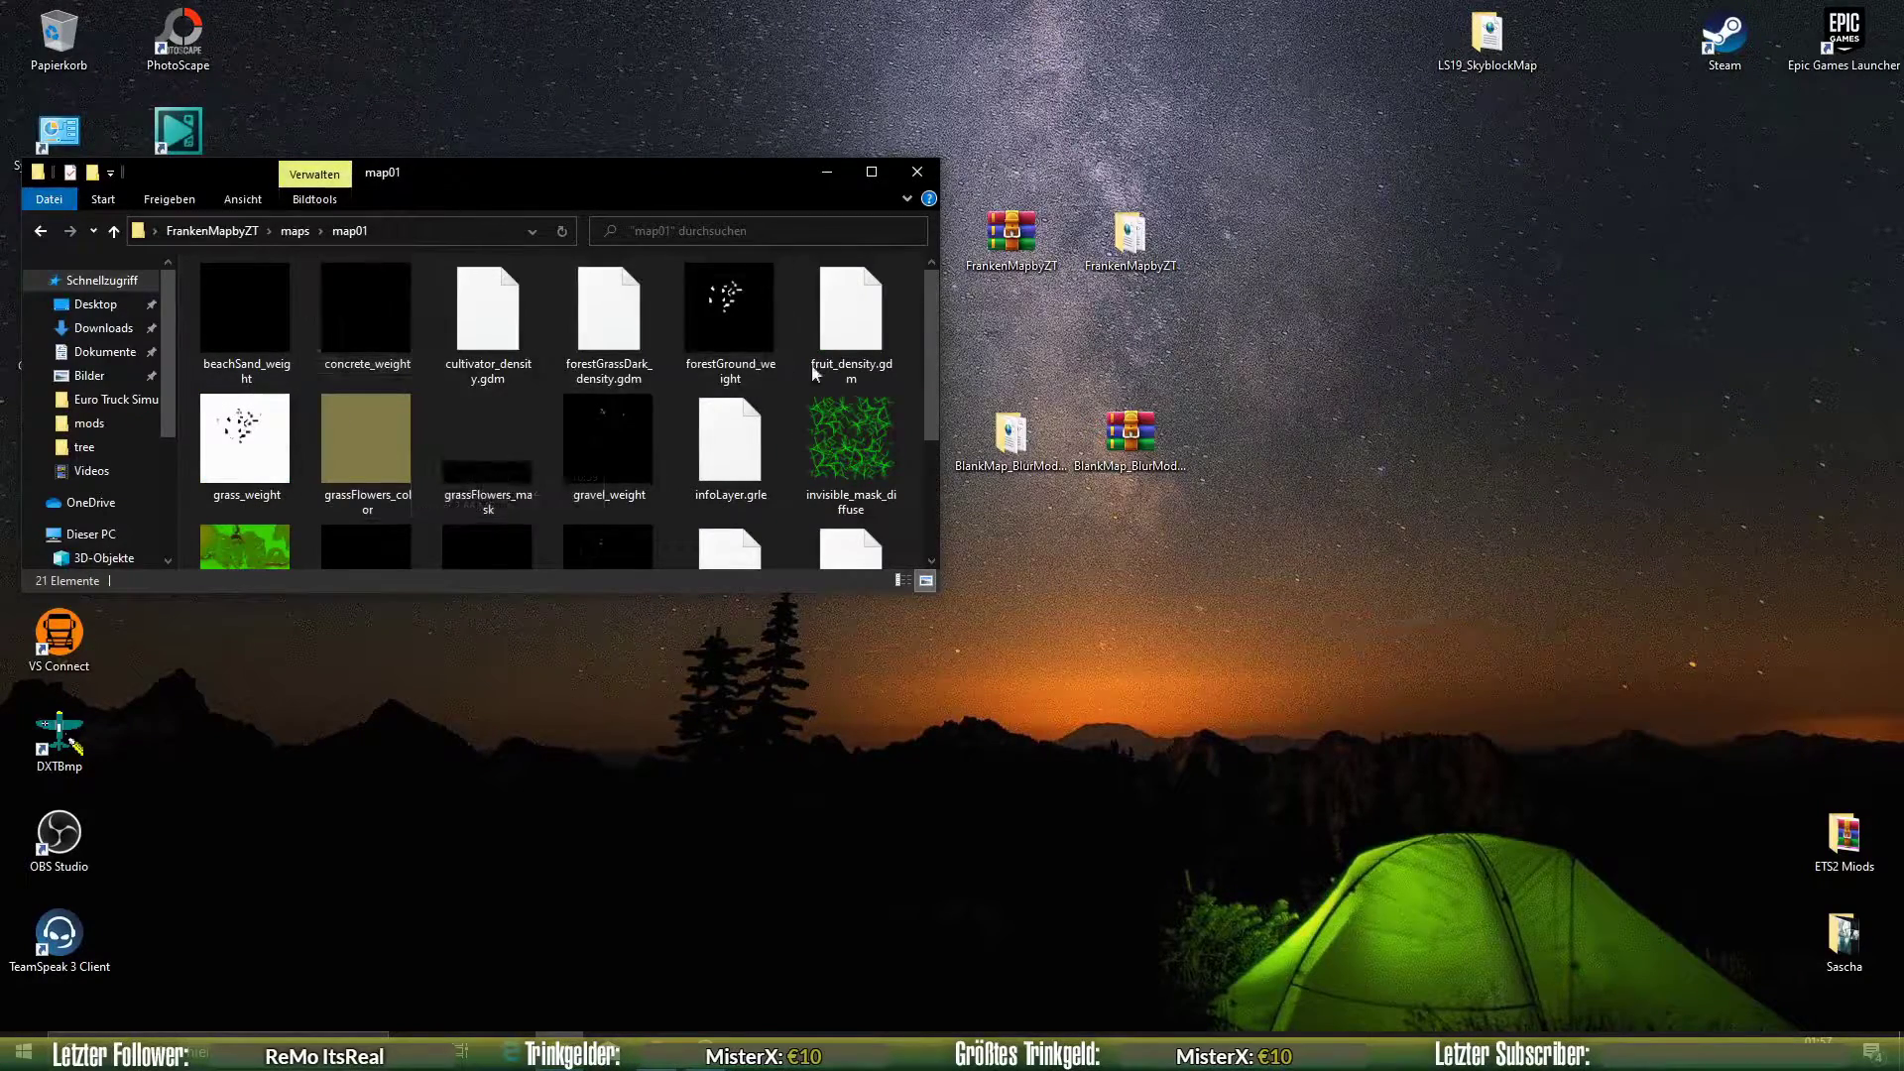
{"action": "left_click", "coordinate": [699, 232]}
{"action": "type", "text": "dem"}
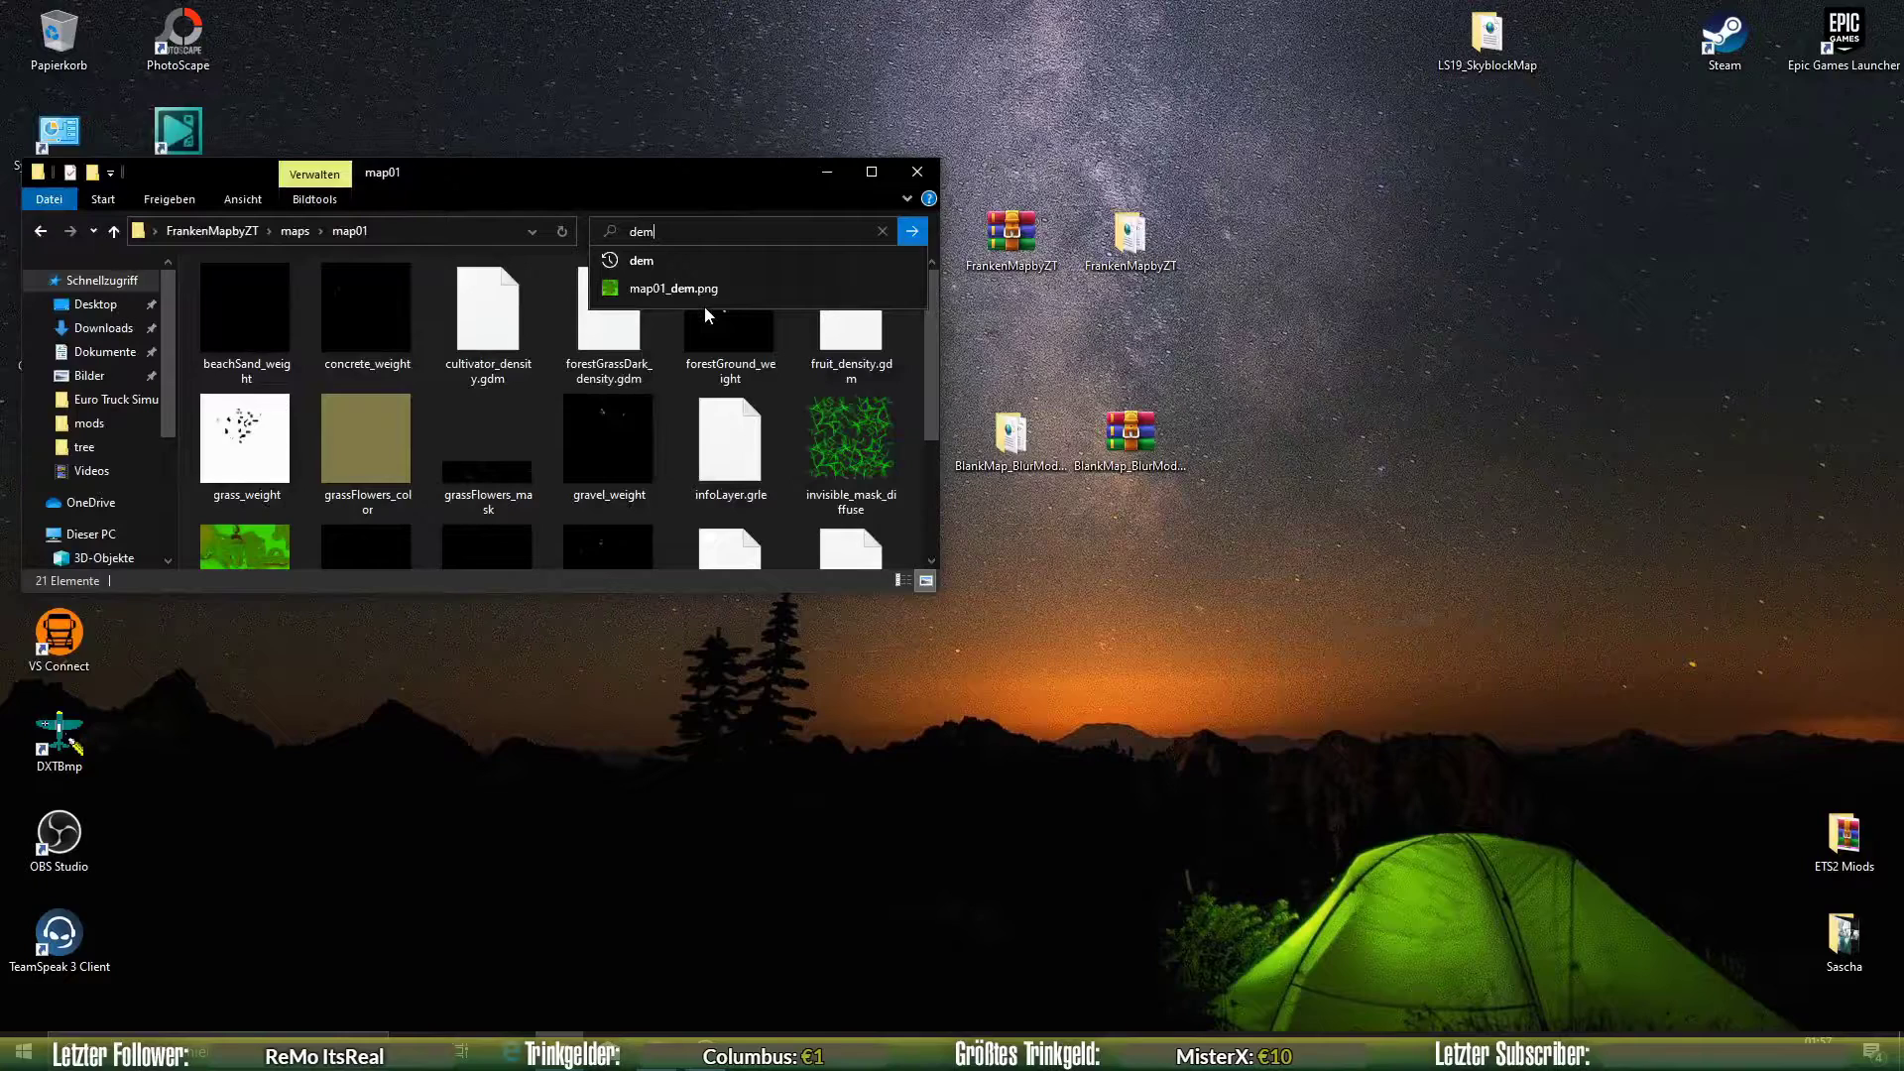
{"action": "key", "text": "Return"}
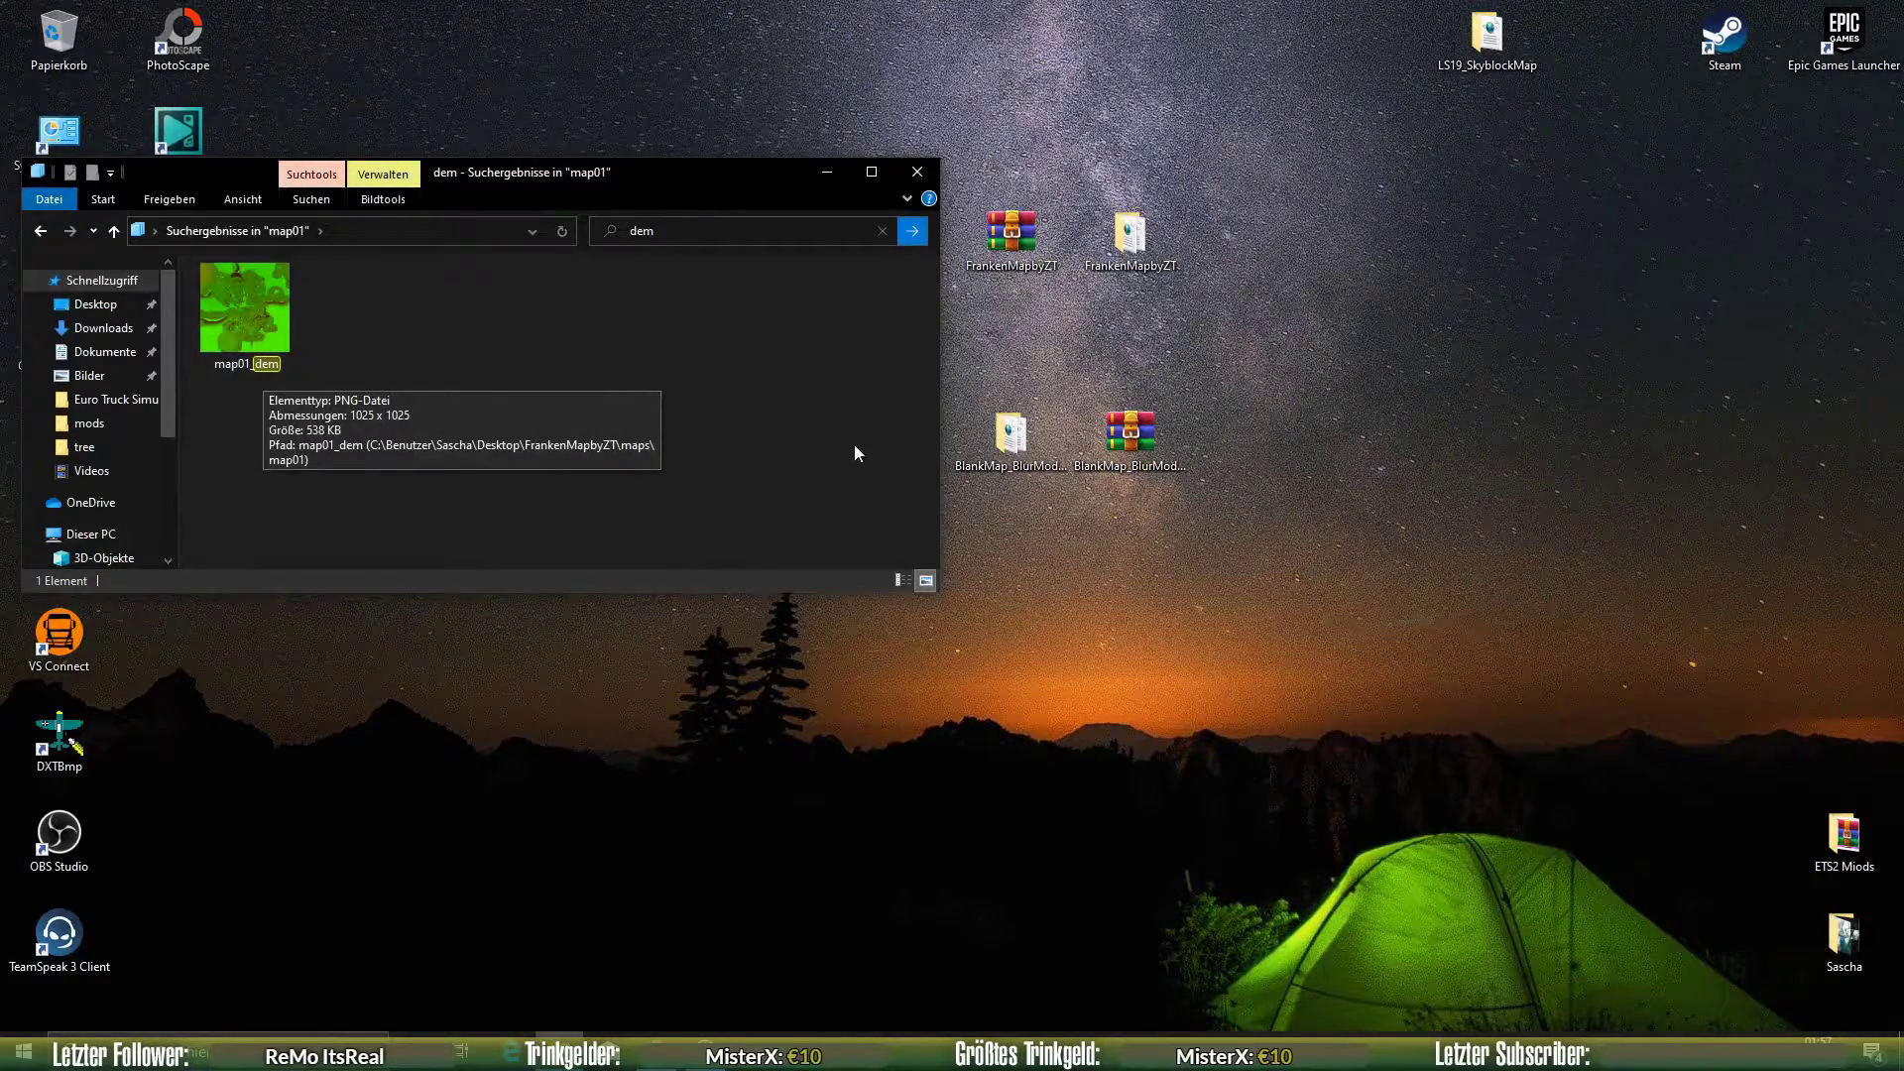
- Open the mapDE folder inside the maps folder of BlankMap_BlurModding in a separate window beside the map01 search results
{"action": "left_click_drag", "start_coordinate": [644, 178], "coordinate": [651, 77]}
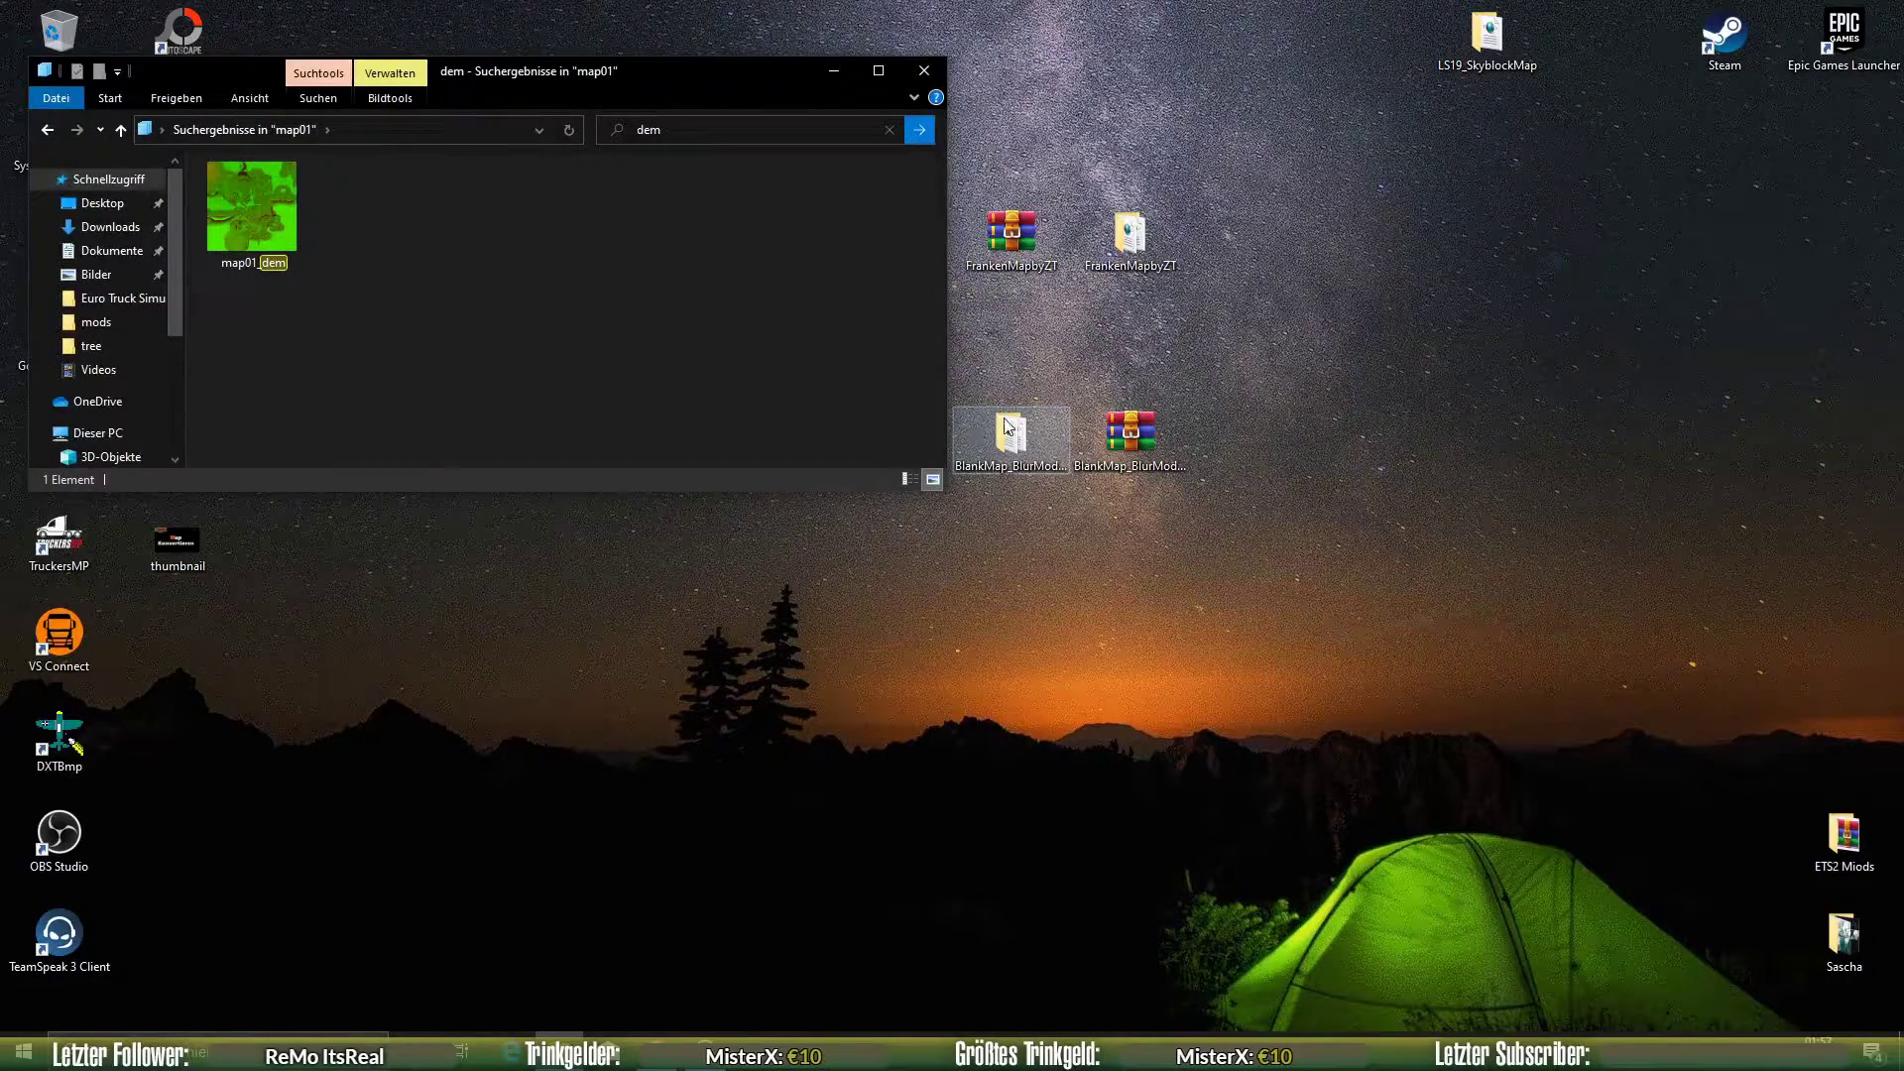
{"action": "double_click", "coordinate": [1029, 449]}
{"action": "left_click_drag", "start_coordinate": [654, 87], "coordinate": [1409, 266]}
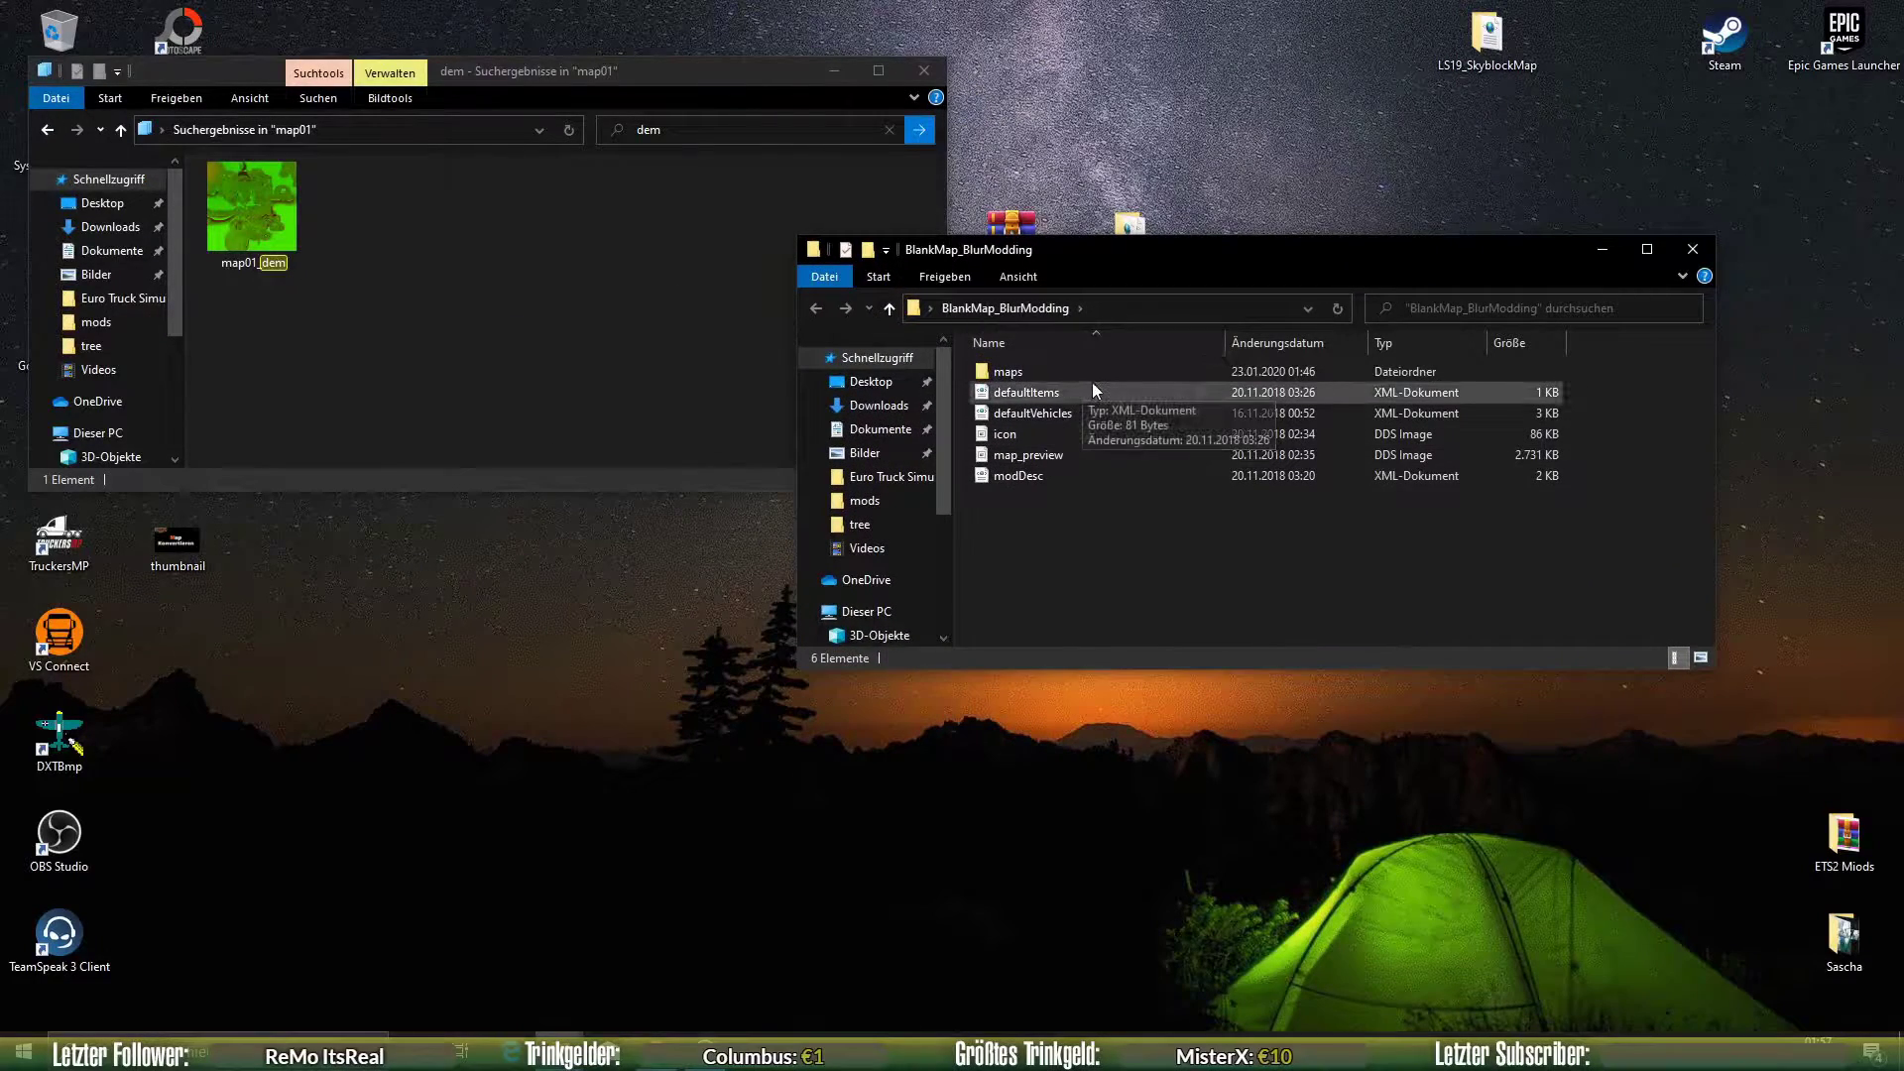
{"action": "double_click", "coordinate": [1045, 371]}
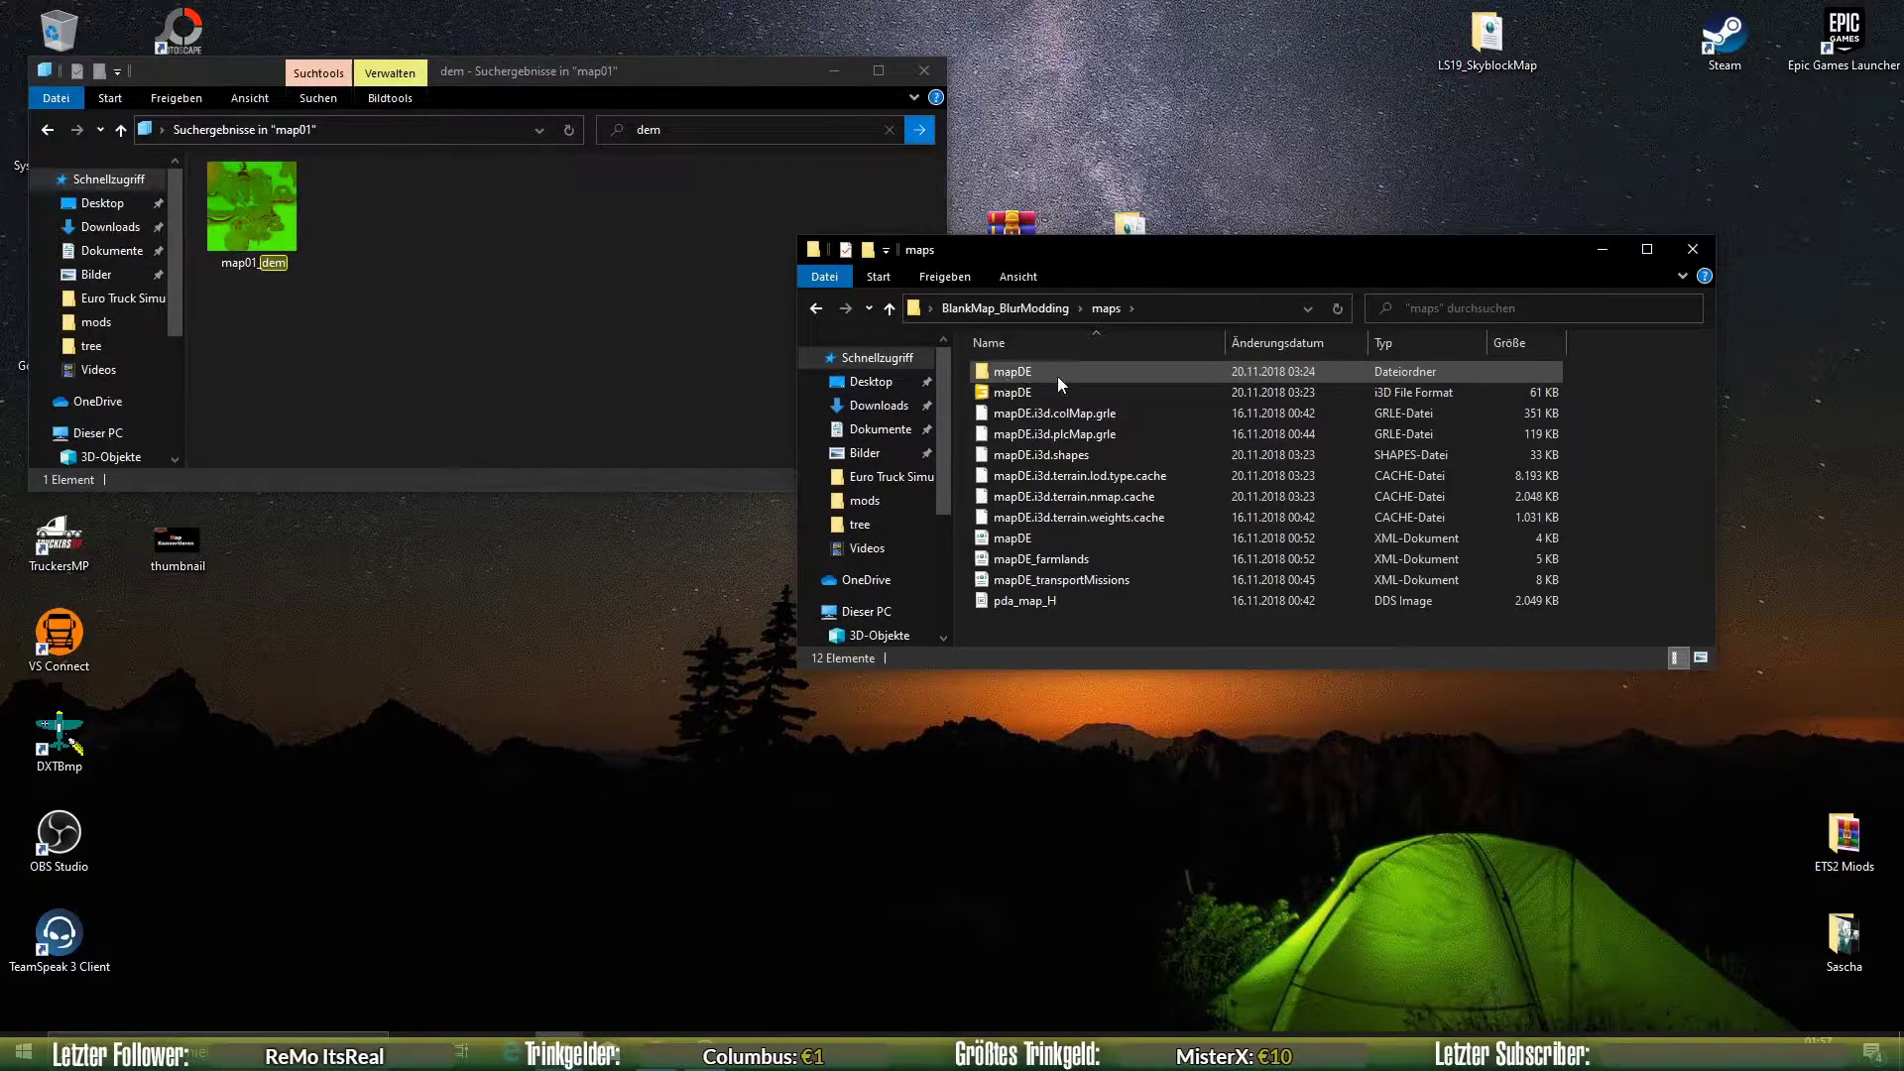
{"action": "double_click", "coordinate": [1026, 372]}
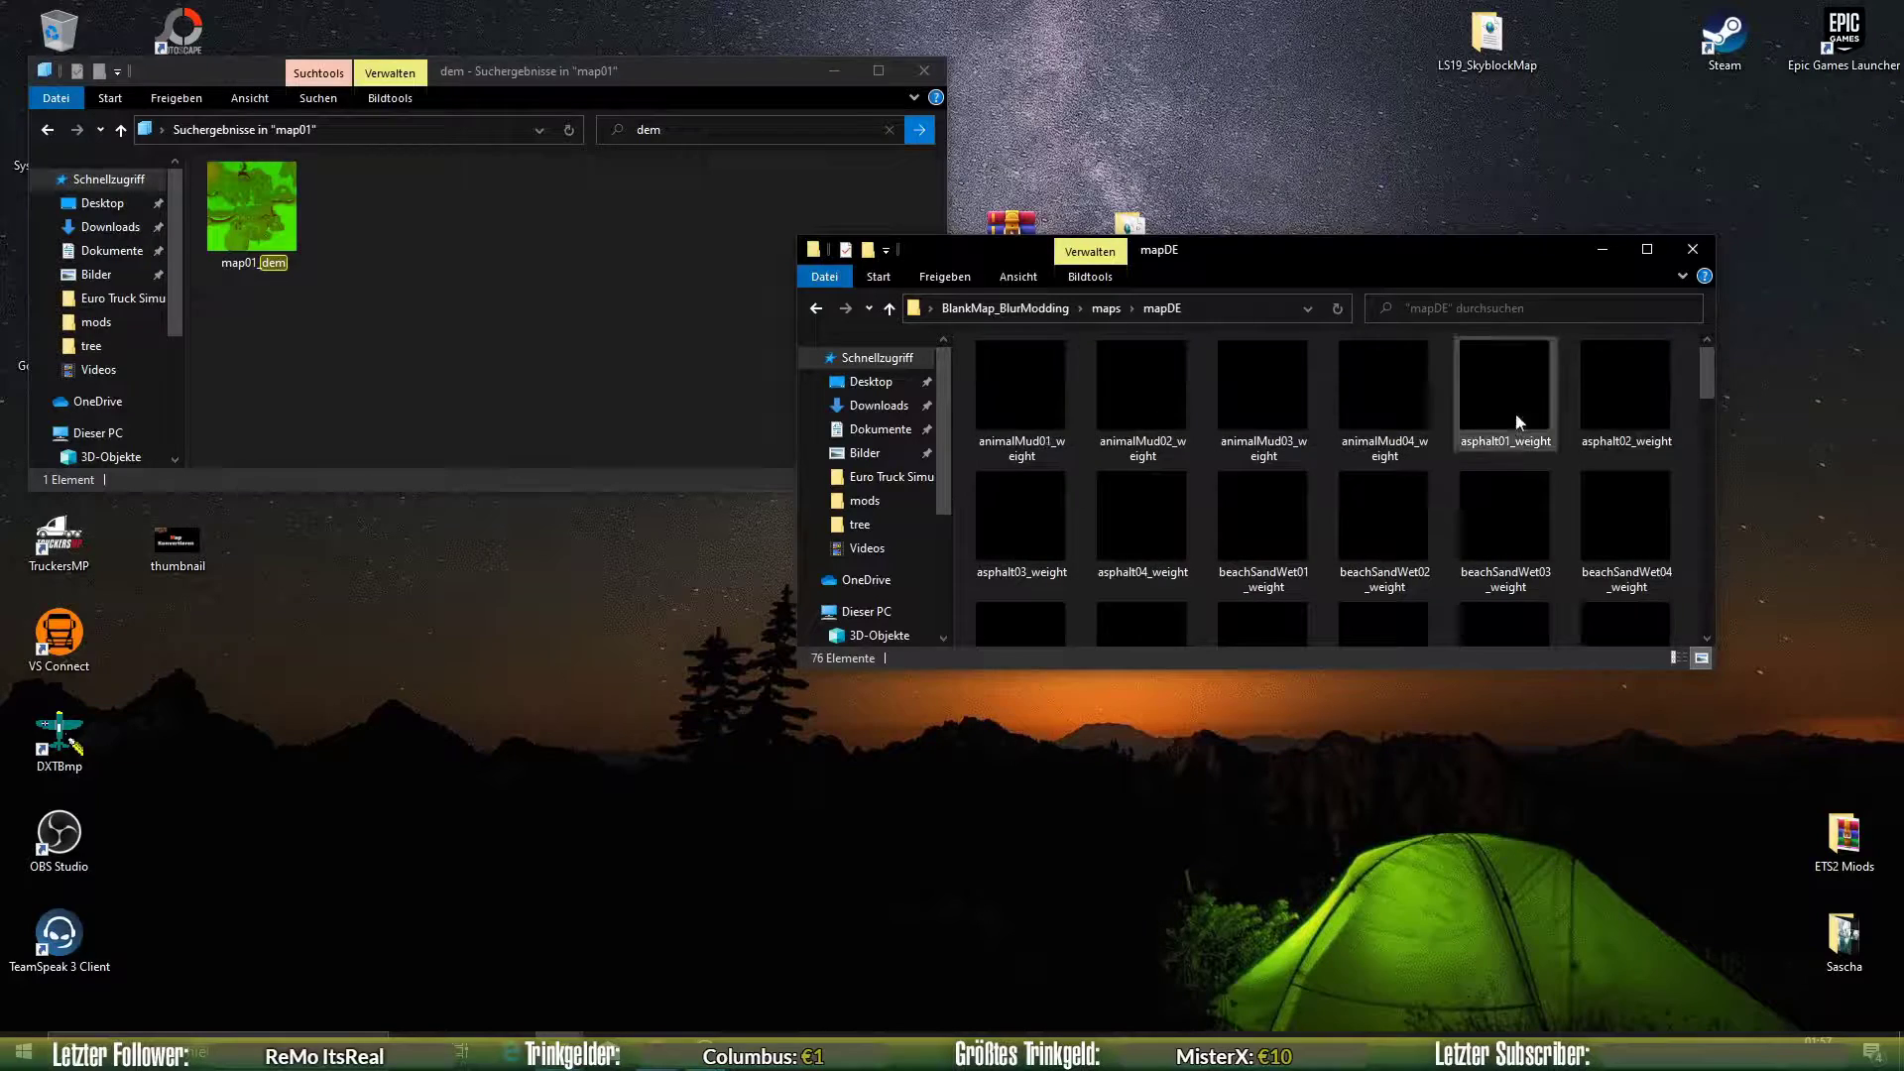
- Search the mapDE folder for "dem"
{"action": "left_click", "coordinate": [1513, 316]}
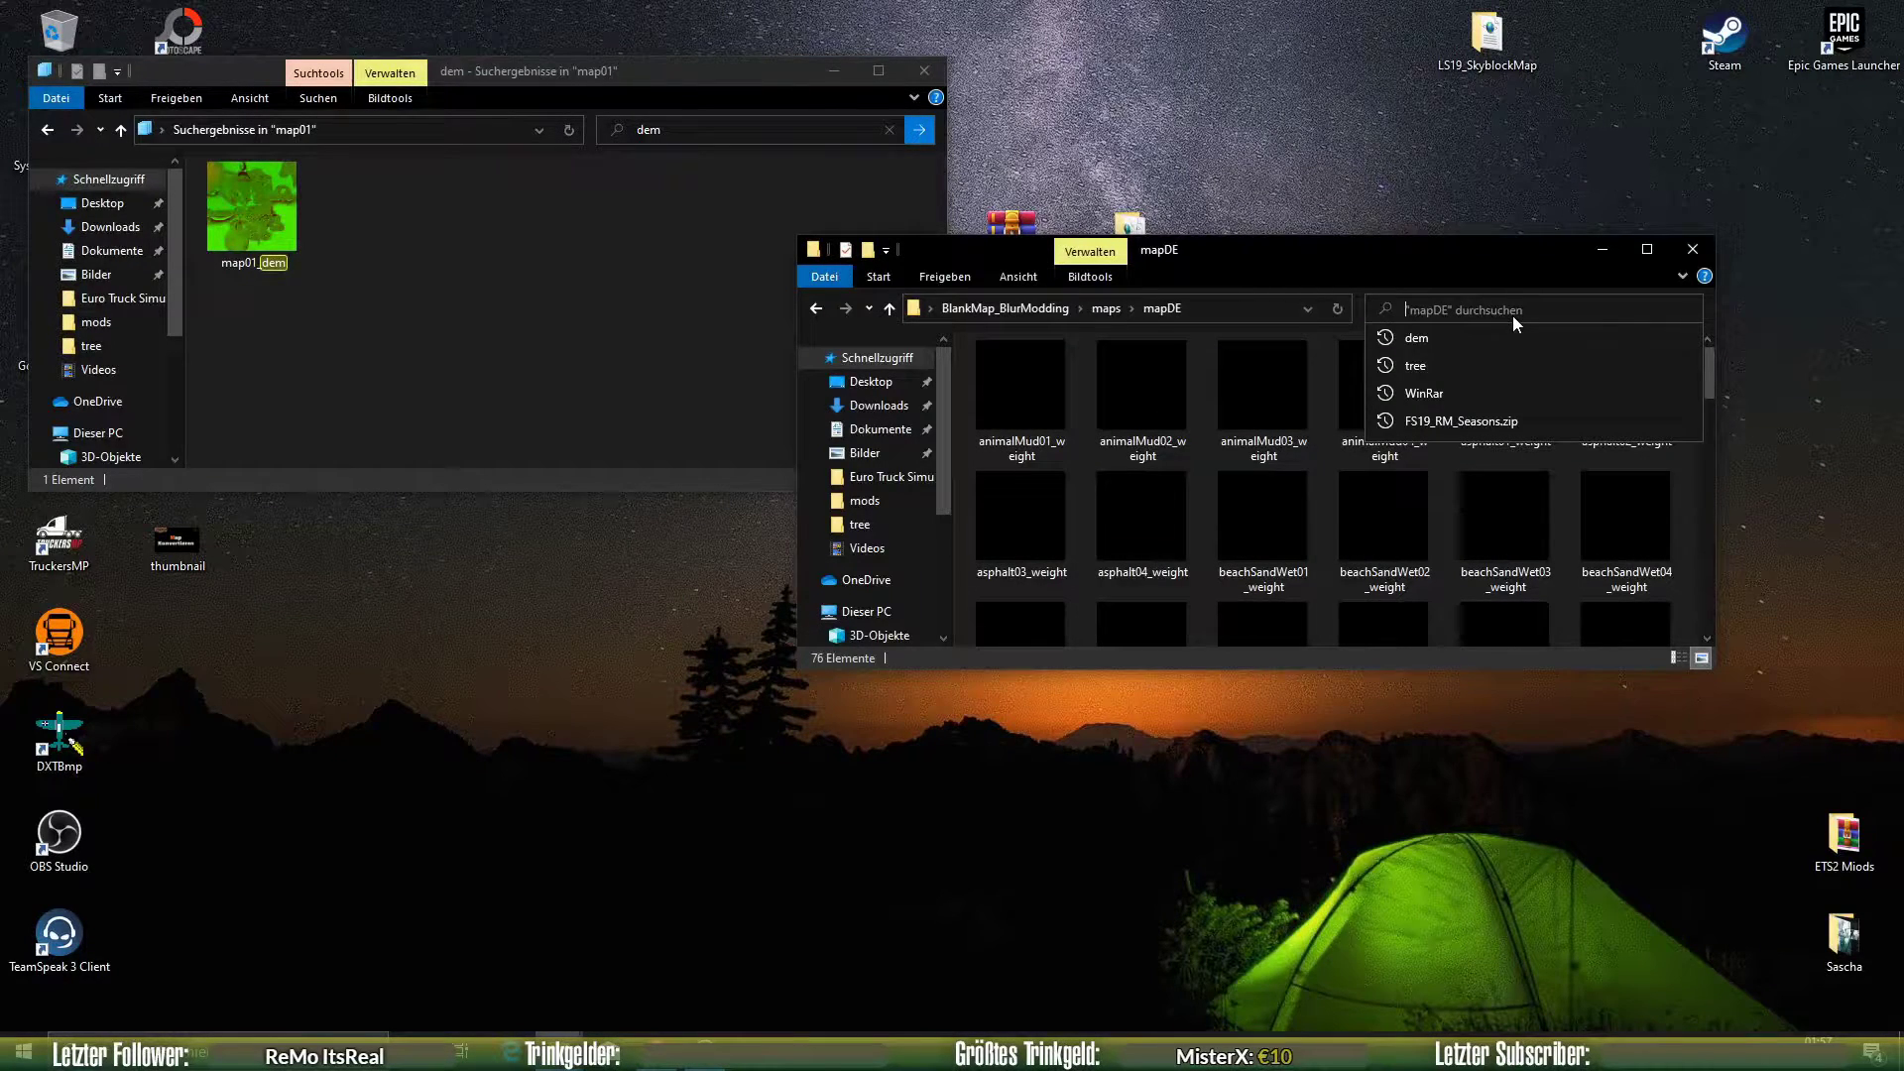
{"action": "type", "text": "dem"}
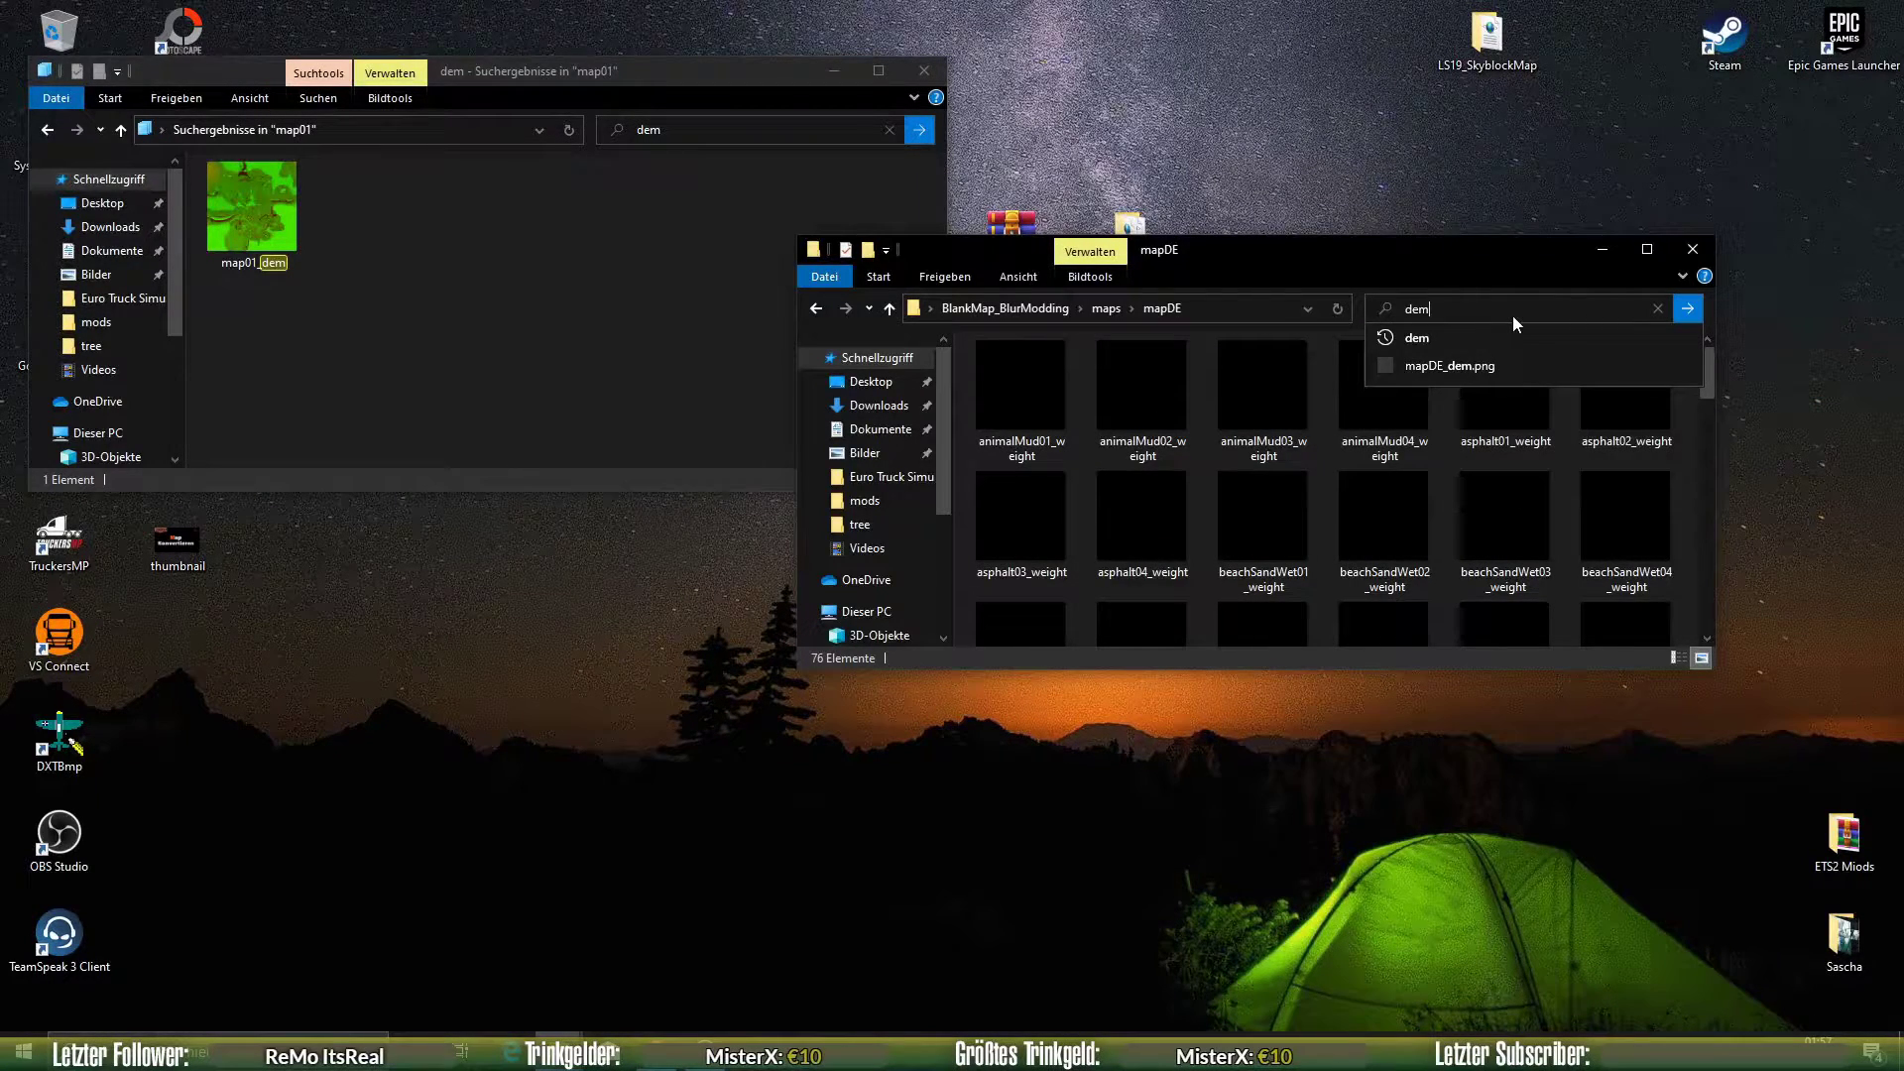
{"action": "key", "text": "Return"}
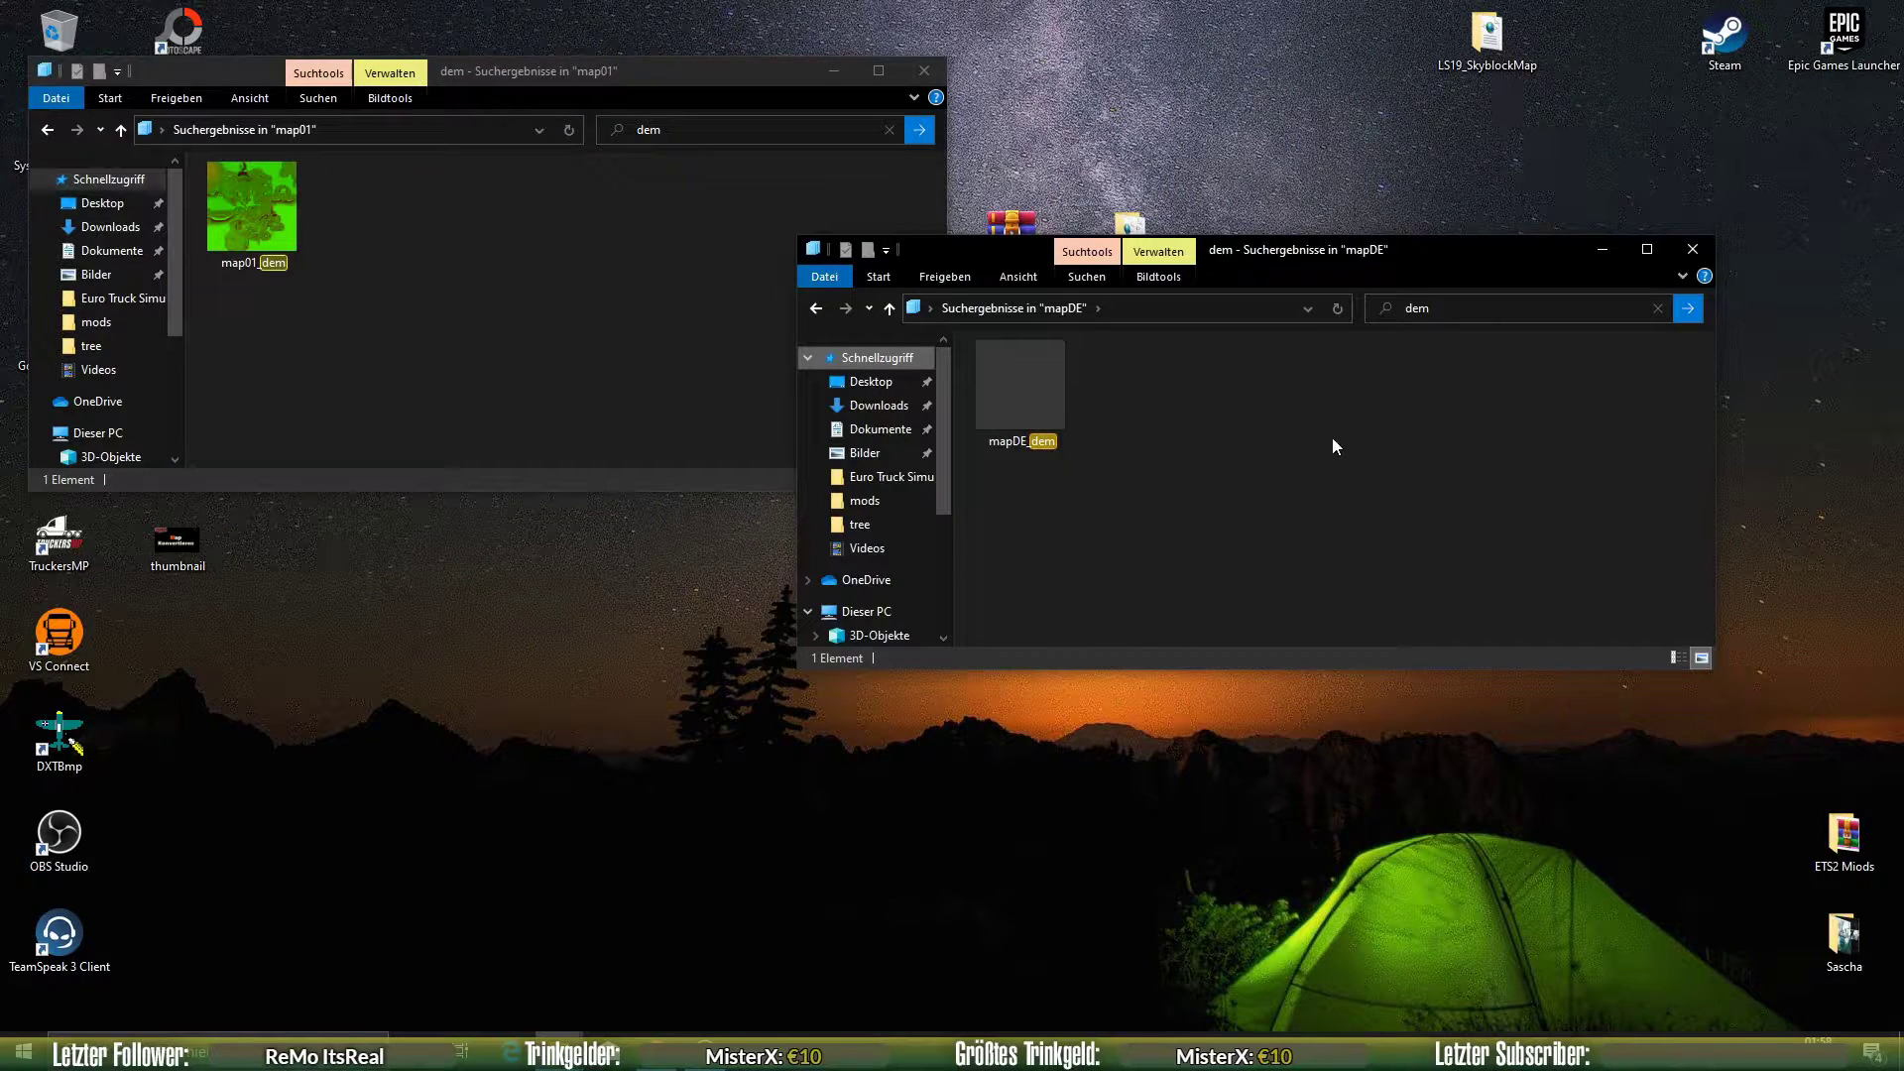
{"action": "mouse_move", "coordinate": [1010, 448]}
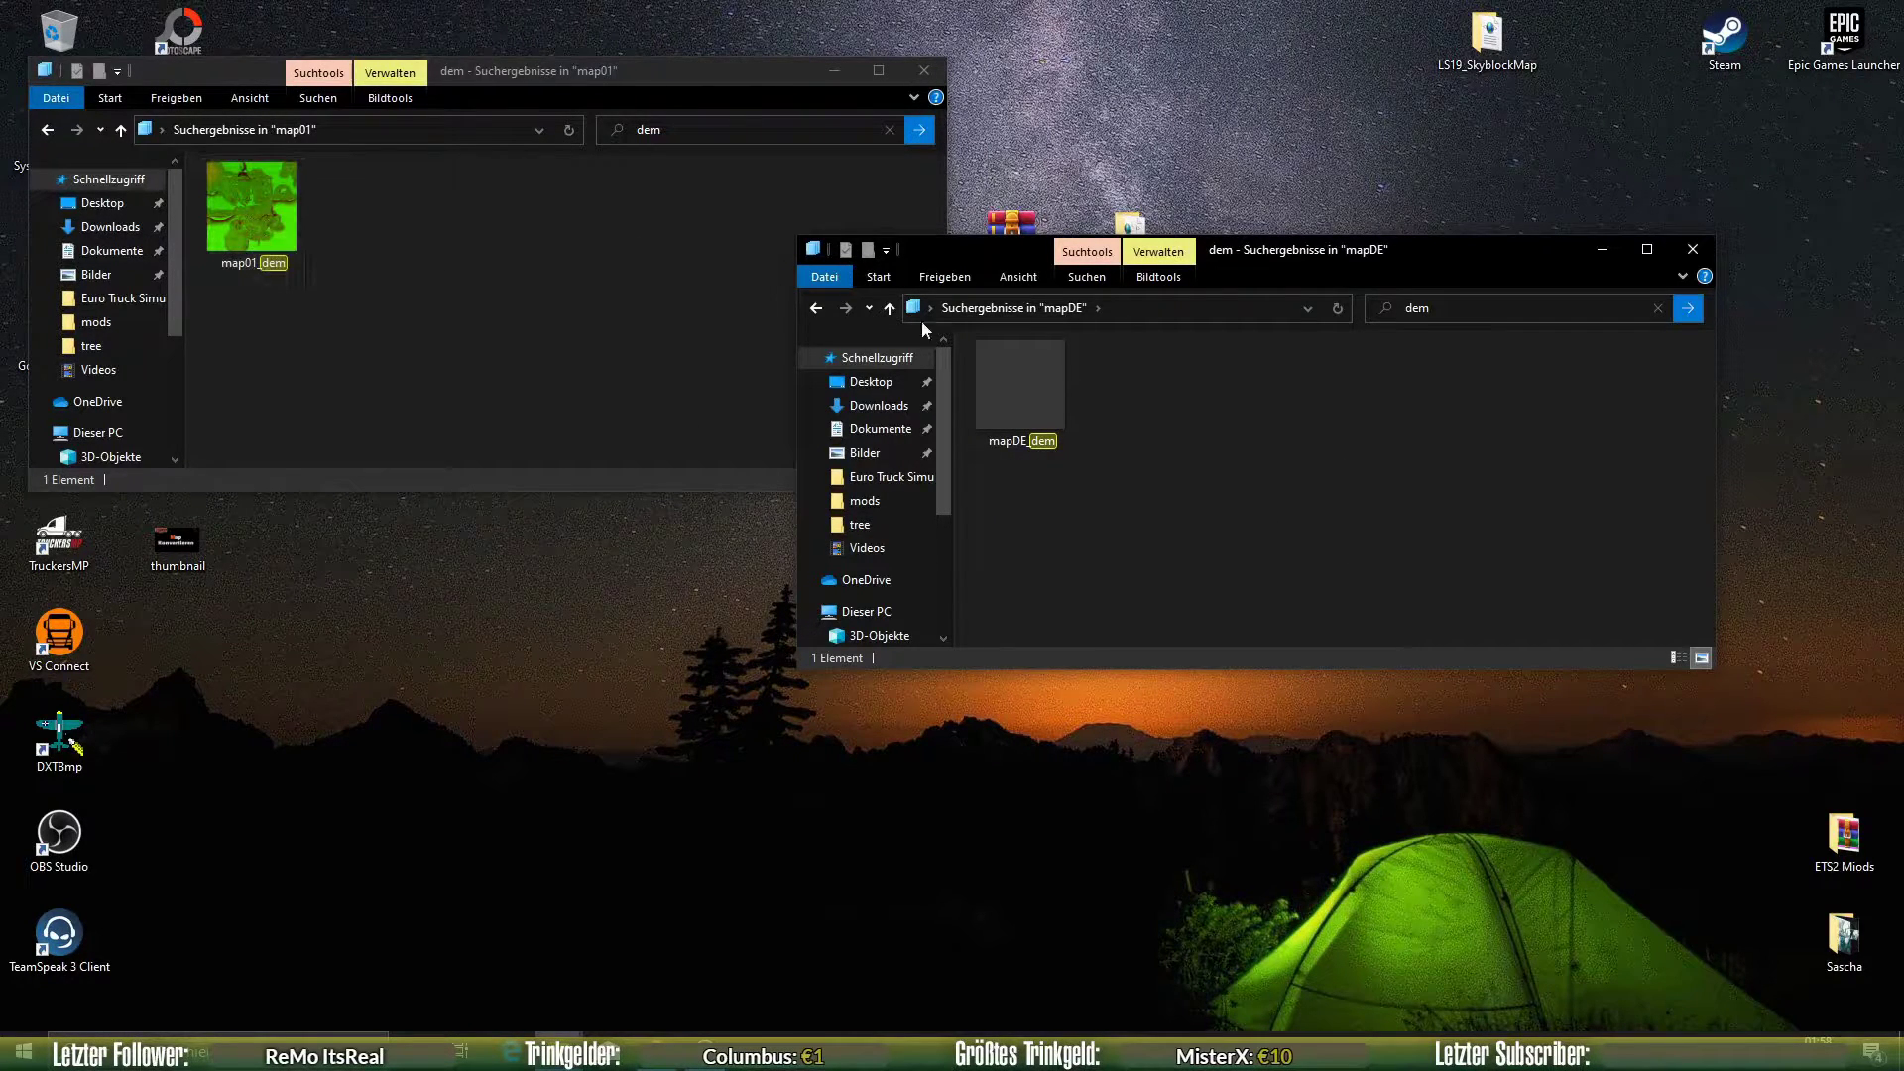
- Copy the map01_dem image from the search results to the desktop and close the map01 window
{"action": "left_click_drag", "start_coordinate": [1447, 264], "coordinate": [1623, 244]}
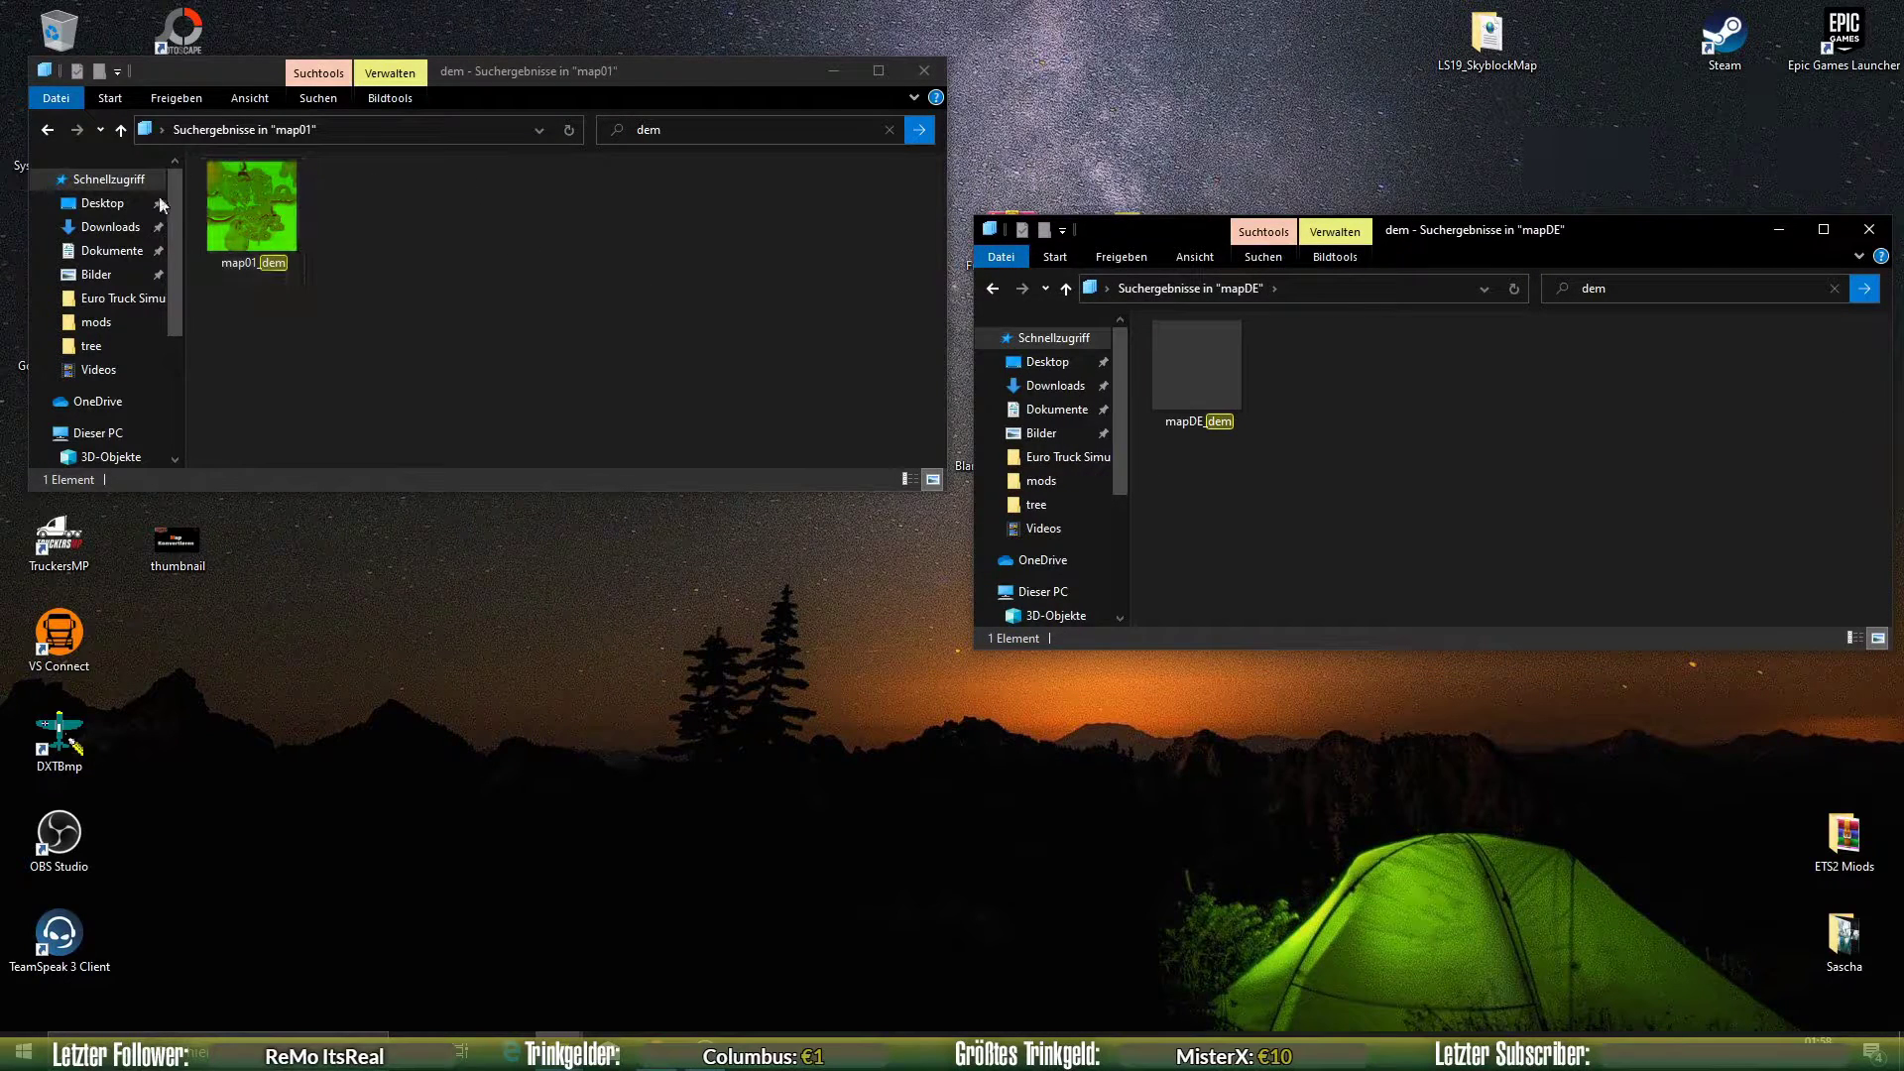
{"action": "right_click", "coordinate": [220, 228]}
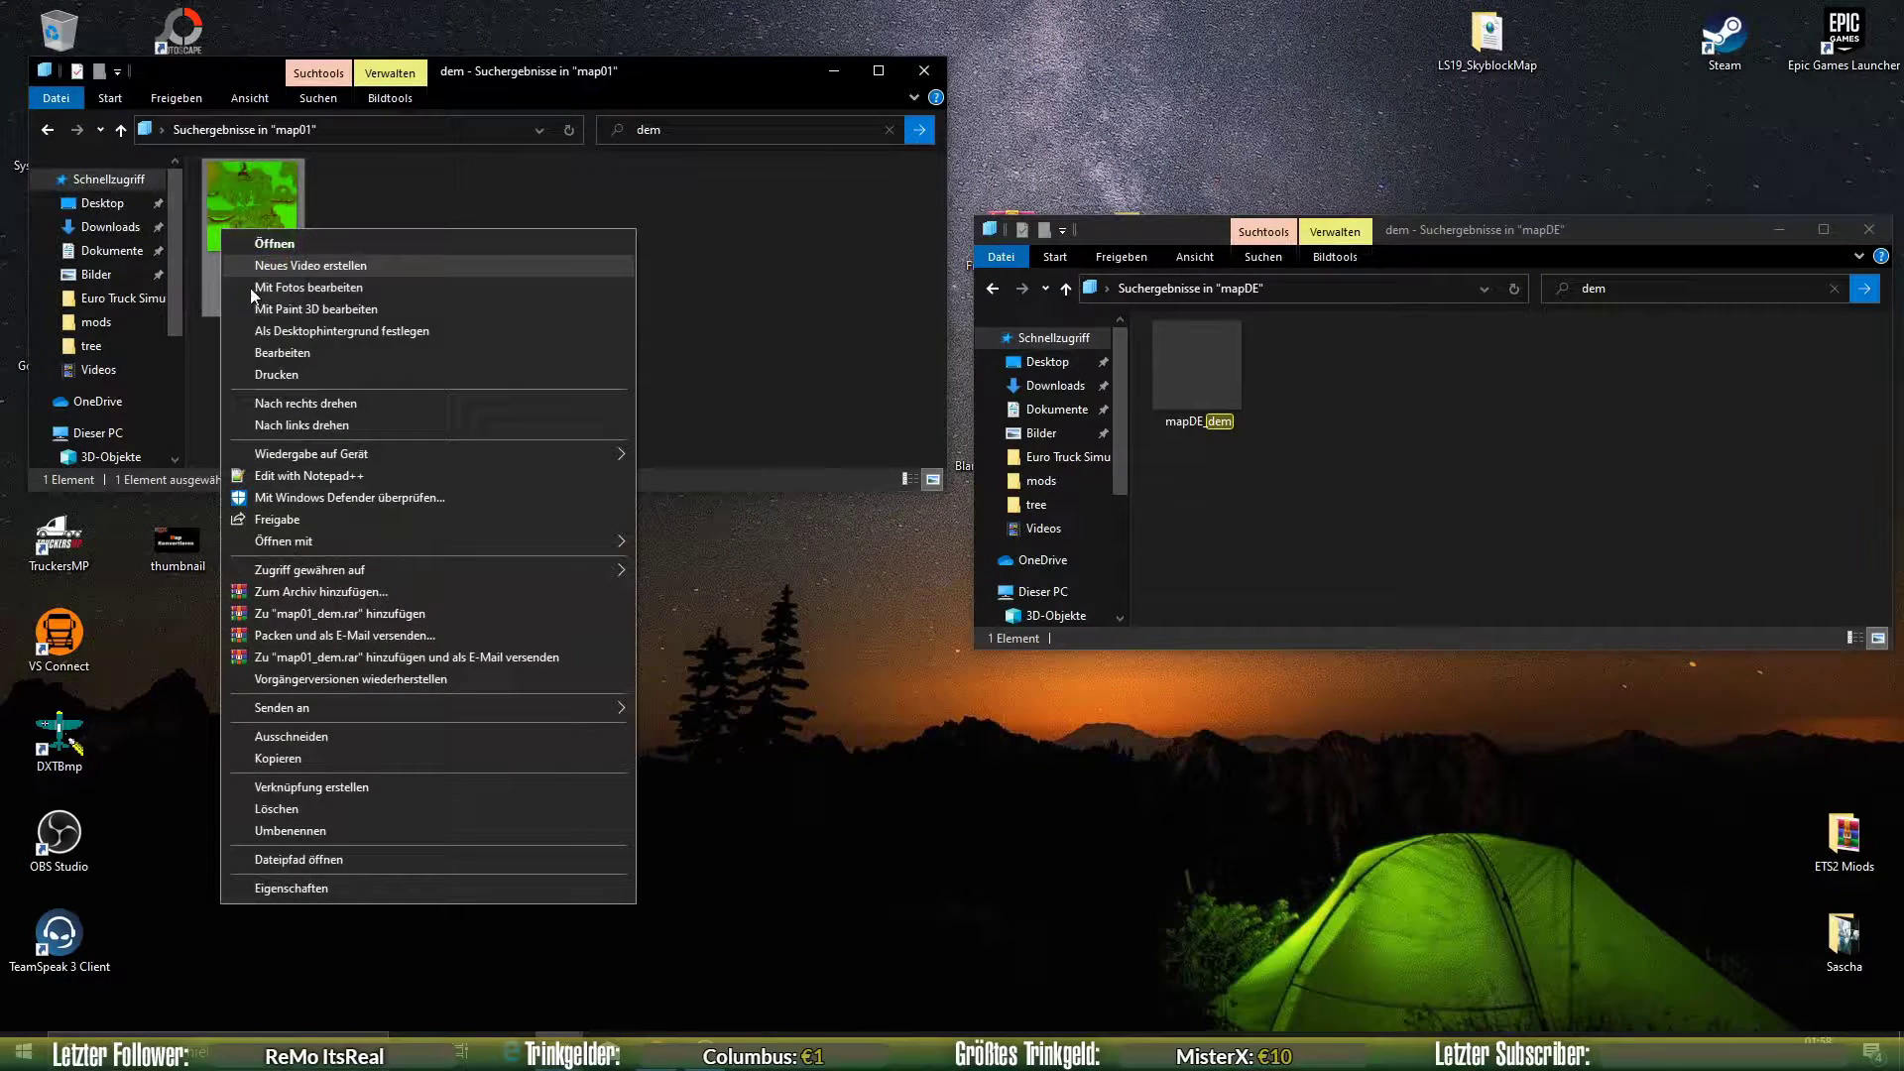
{"action": "left_click", "coordinate": [288, 758]}
{"action": "right_click", "coordinate": [621, 680]}
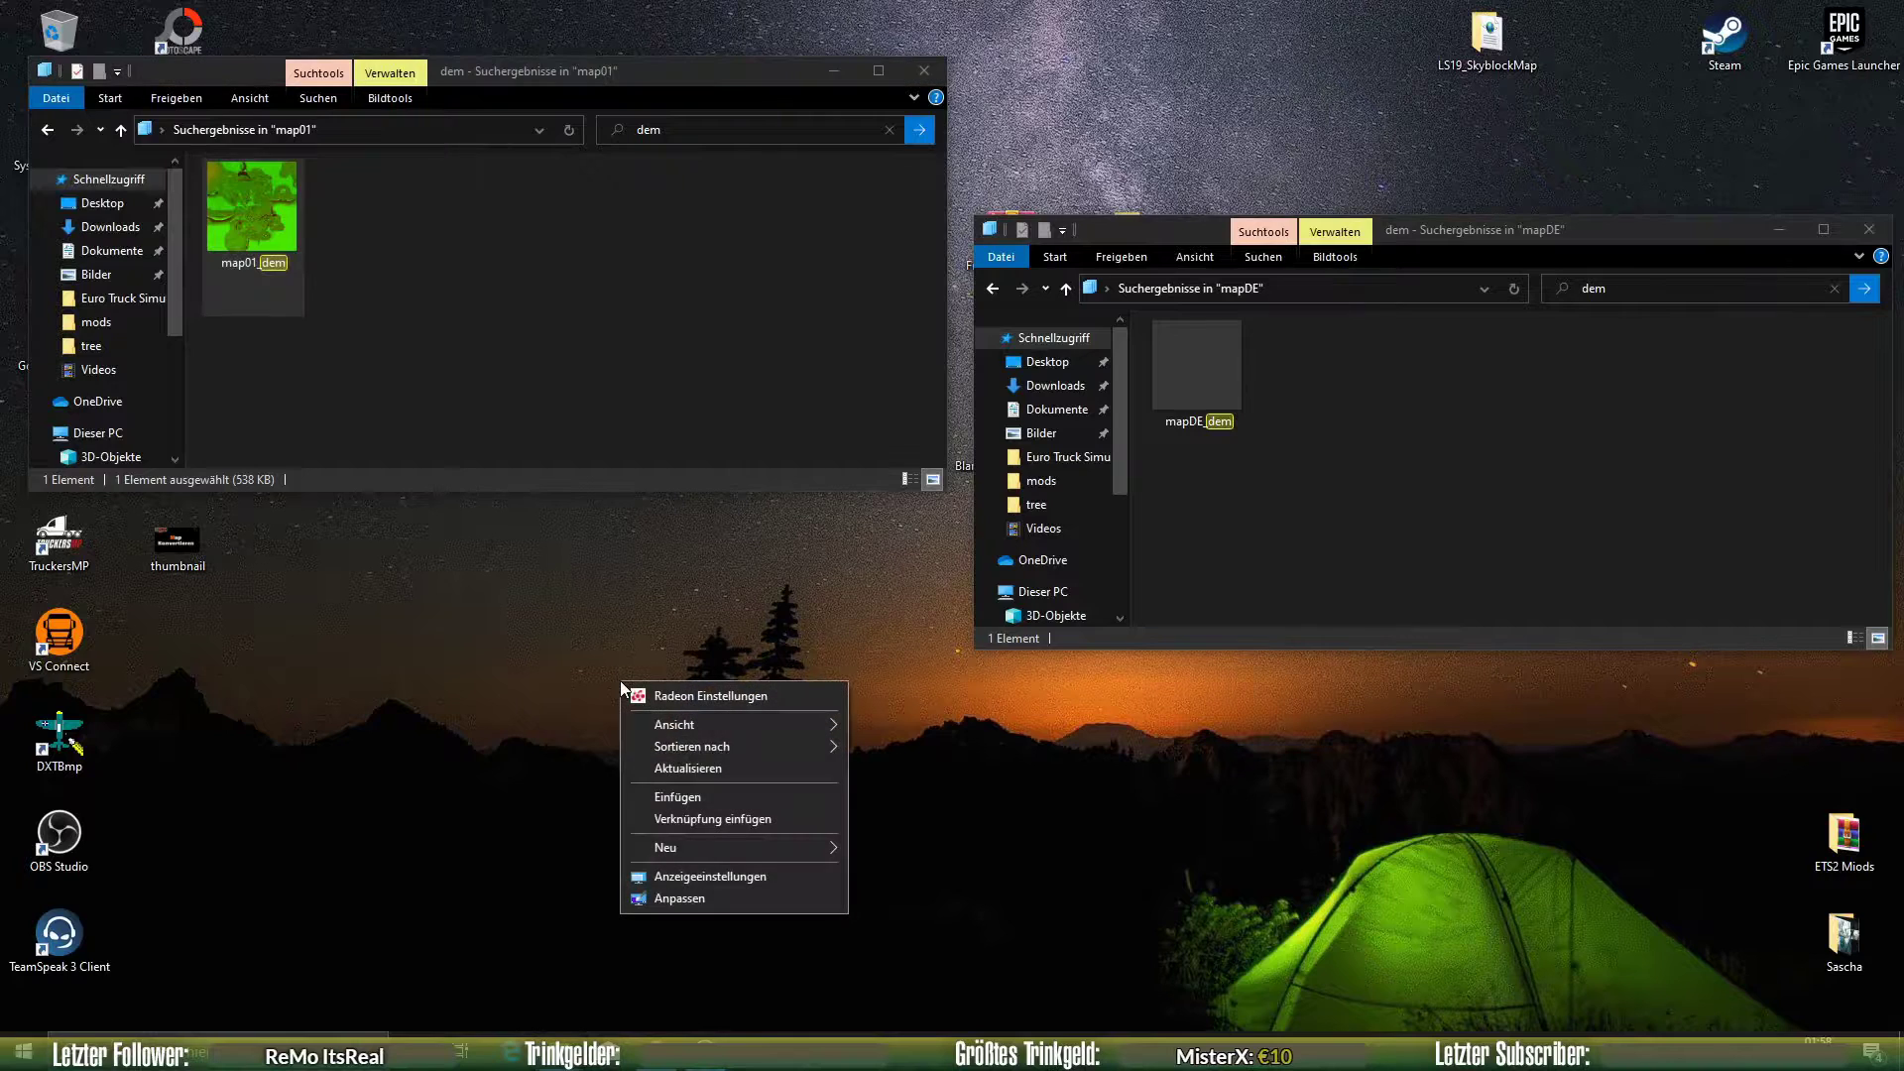
{"action": "left_click", "coordinate": [687, 800]}
{"action": "left_click", "coordinate": [752, 727]}
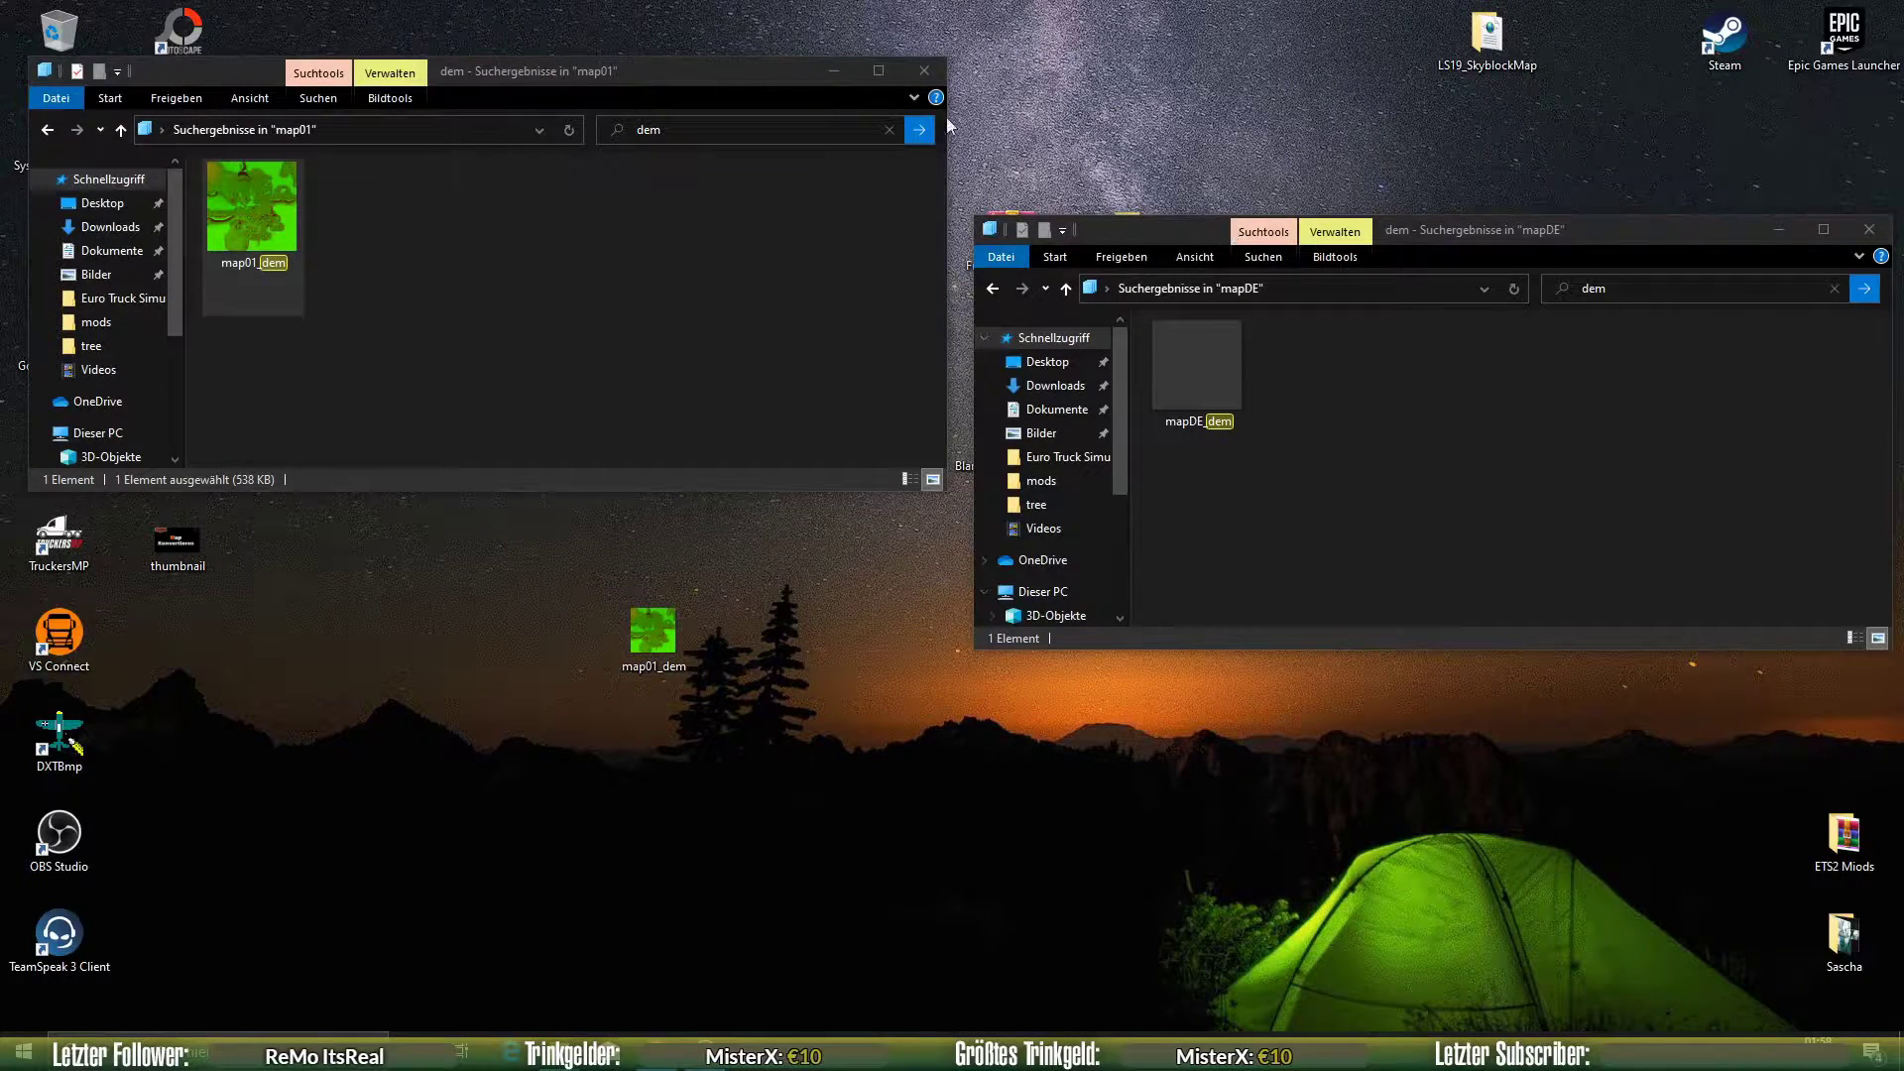
{"action": "left_click", "coordinate": [936, 68]}
- Rename the map01_dem copy on the desktop to mapDE_dem, with the mapDE search window moved clear of it
{"action": "left_click_drag", "start_coordinate": [1424, 233], "coordinate": [1108, 112]}
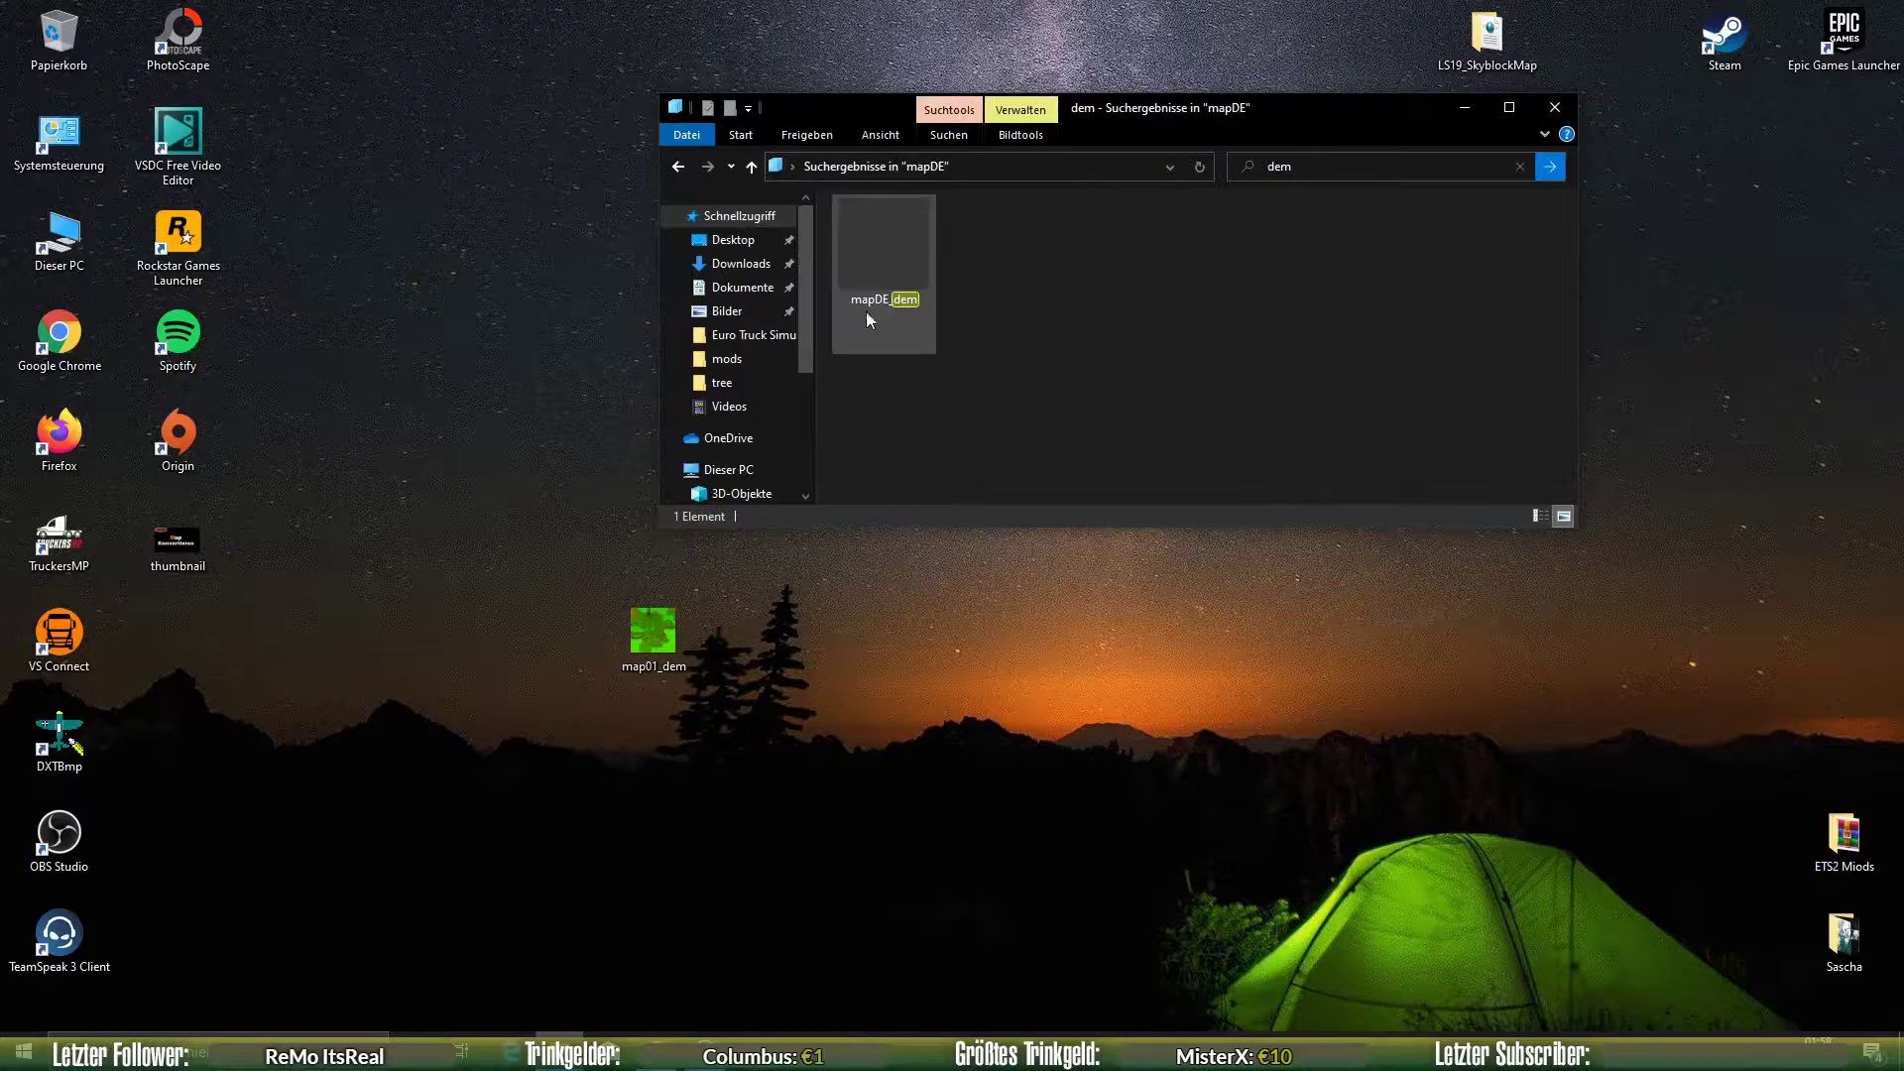
{"action": "right_click", "coordinate": [639, 655]}
{"action": "left_click", "coordinate": [694, 622]}
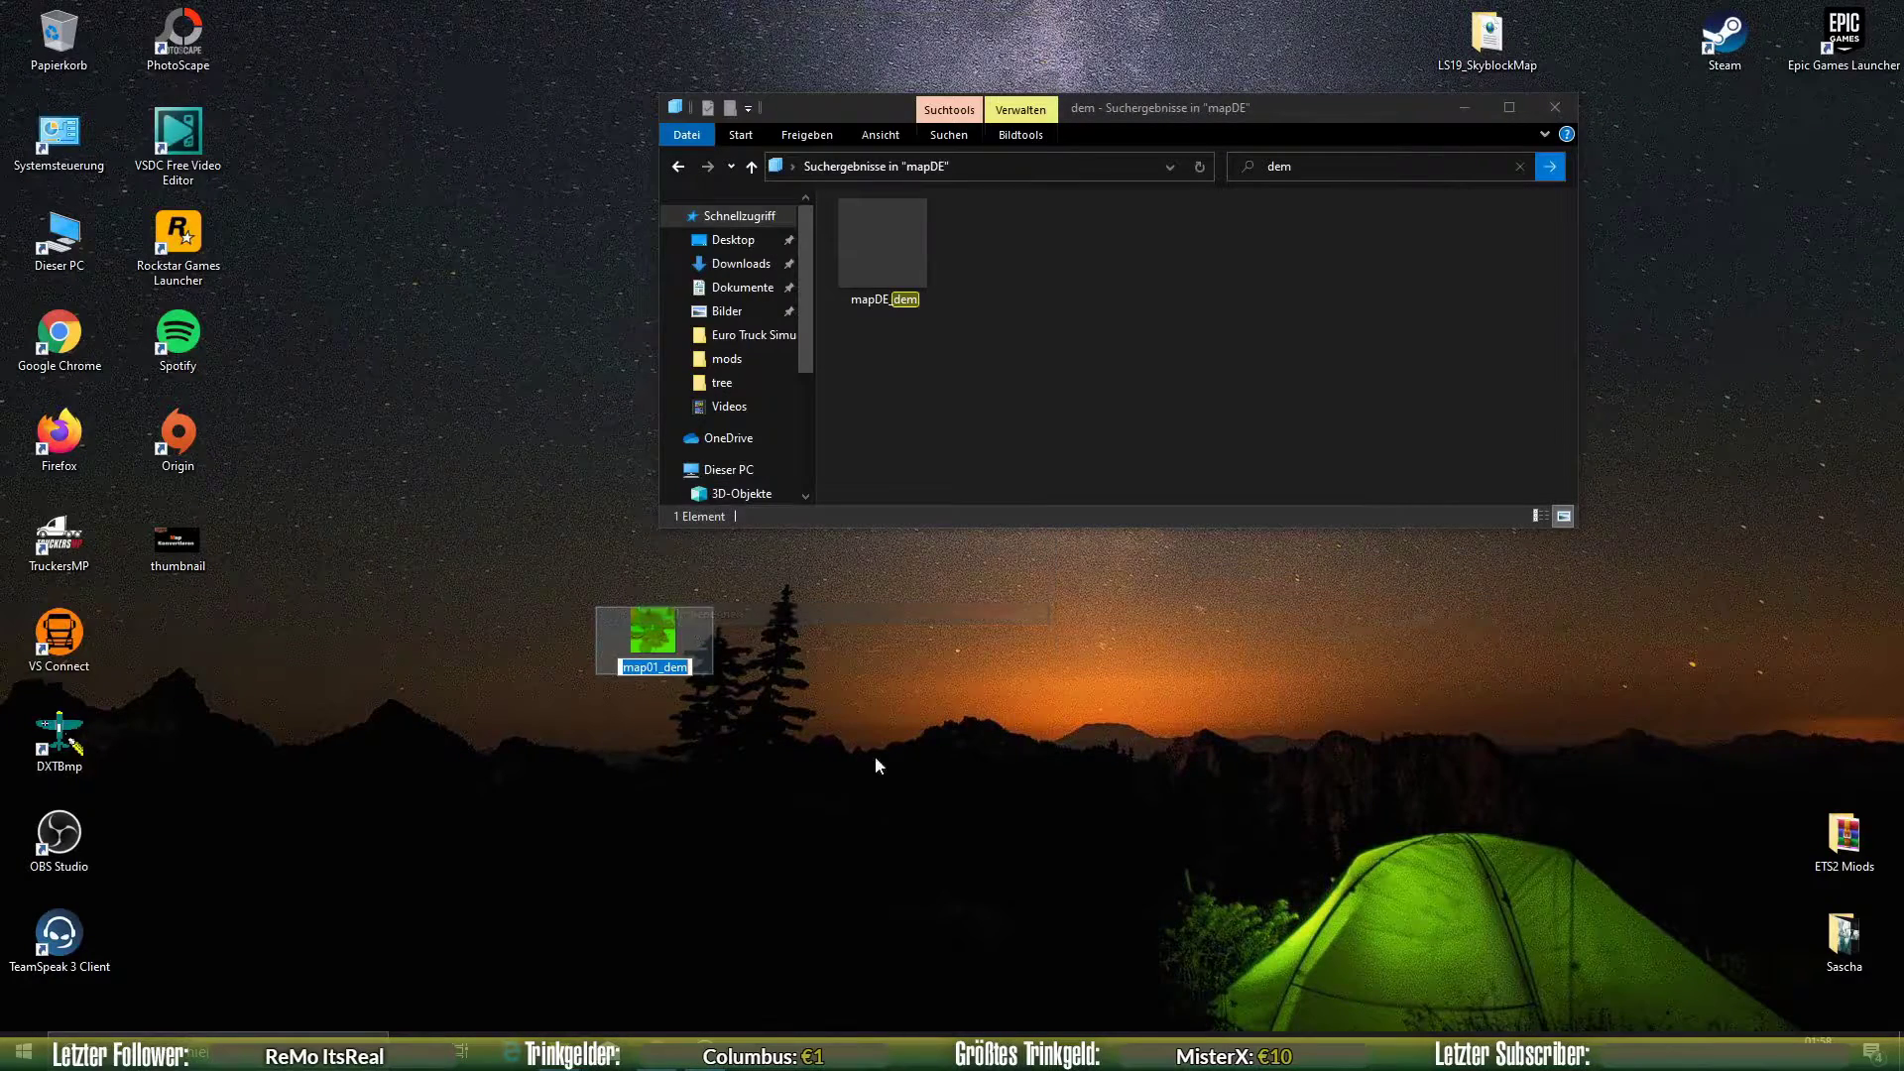
{"action": "type", "text": "ma"}
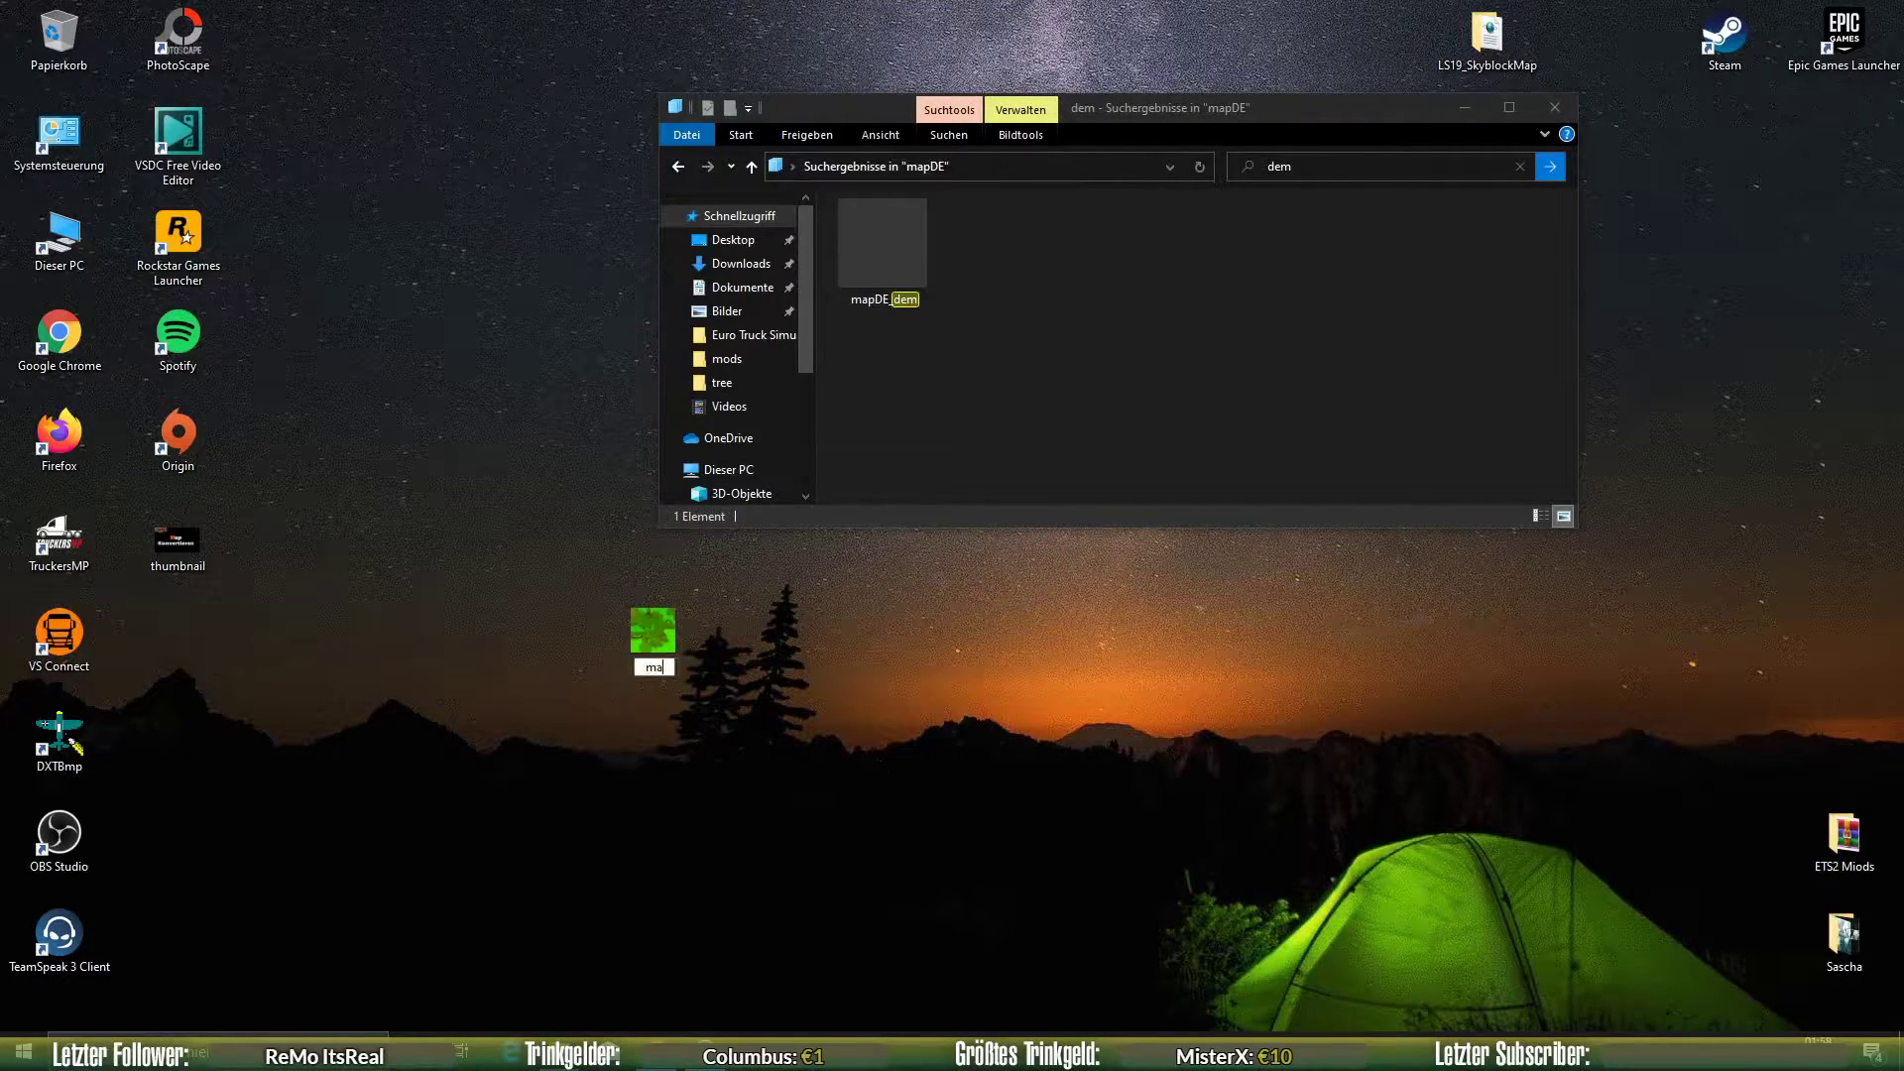
{"action": "type", "text": "pDE_dem"}
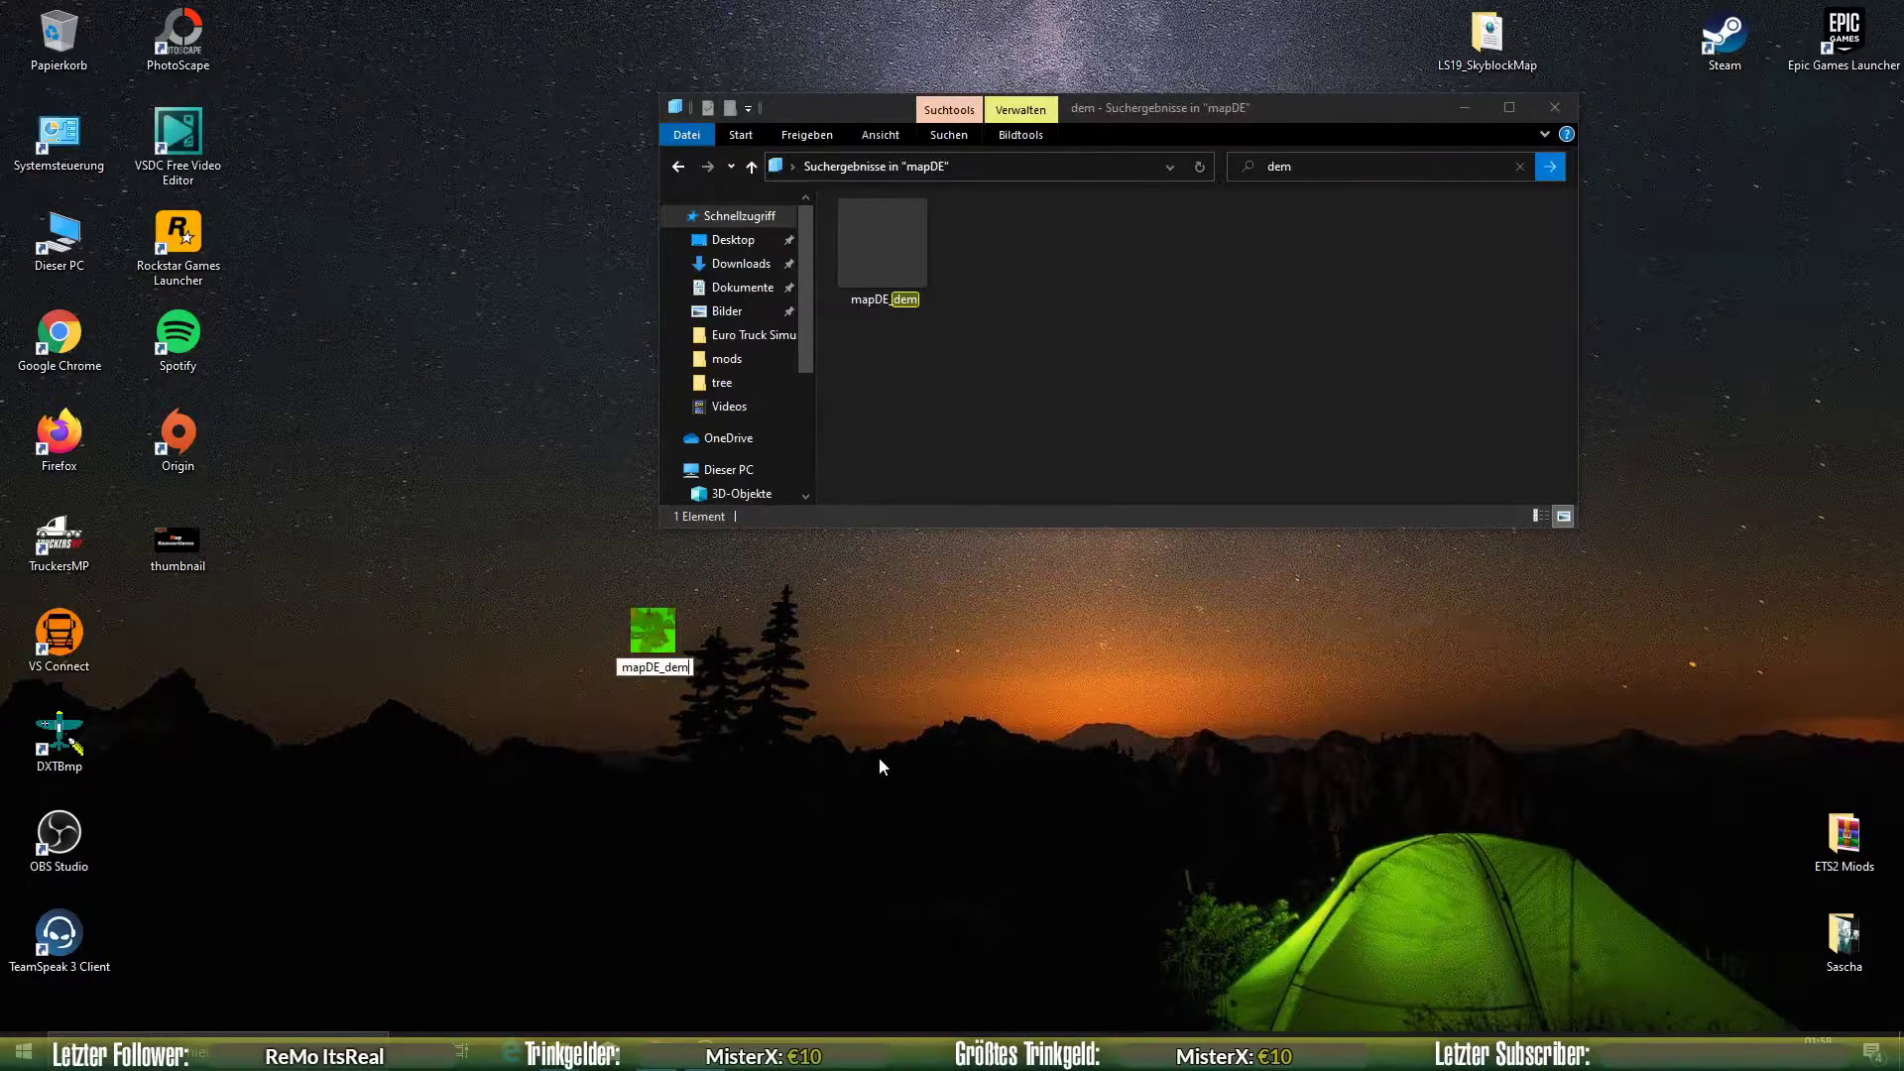
{"action": "key", "text": "Return"}
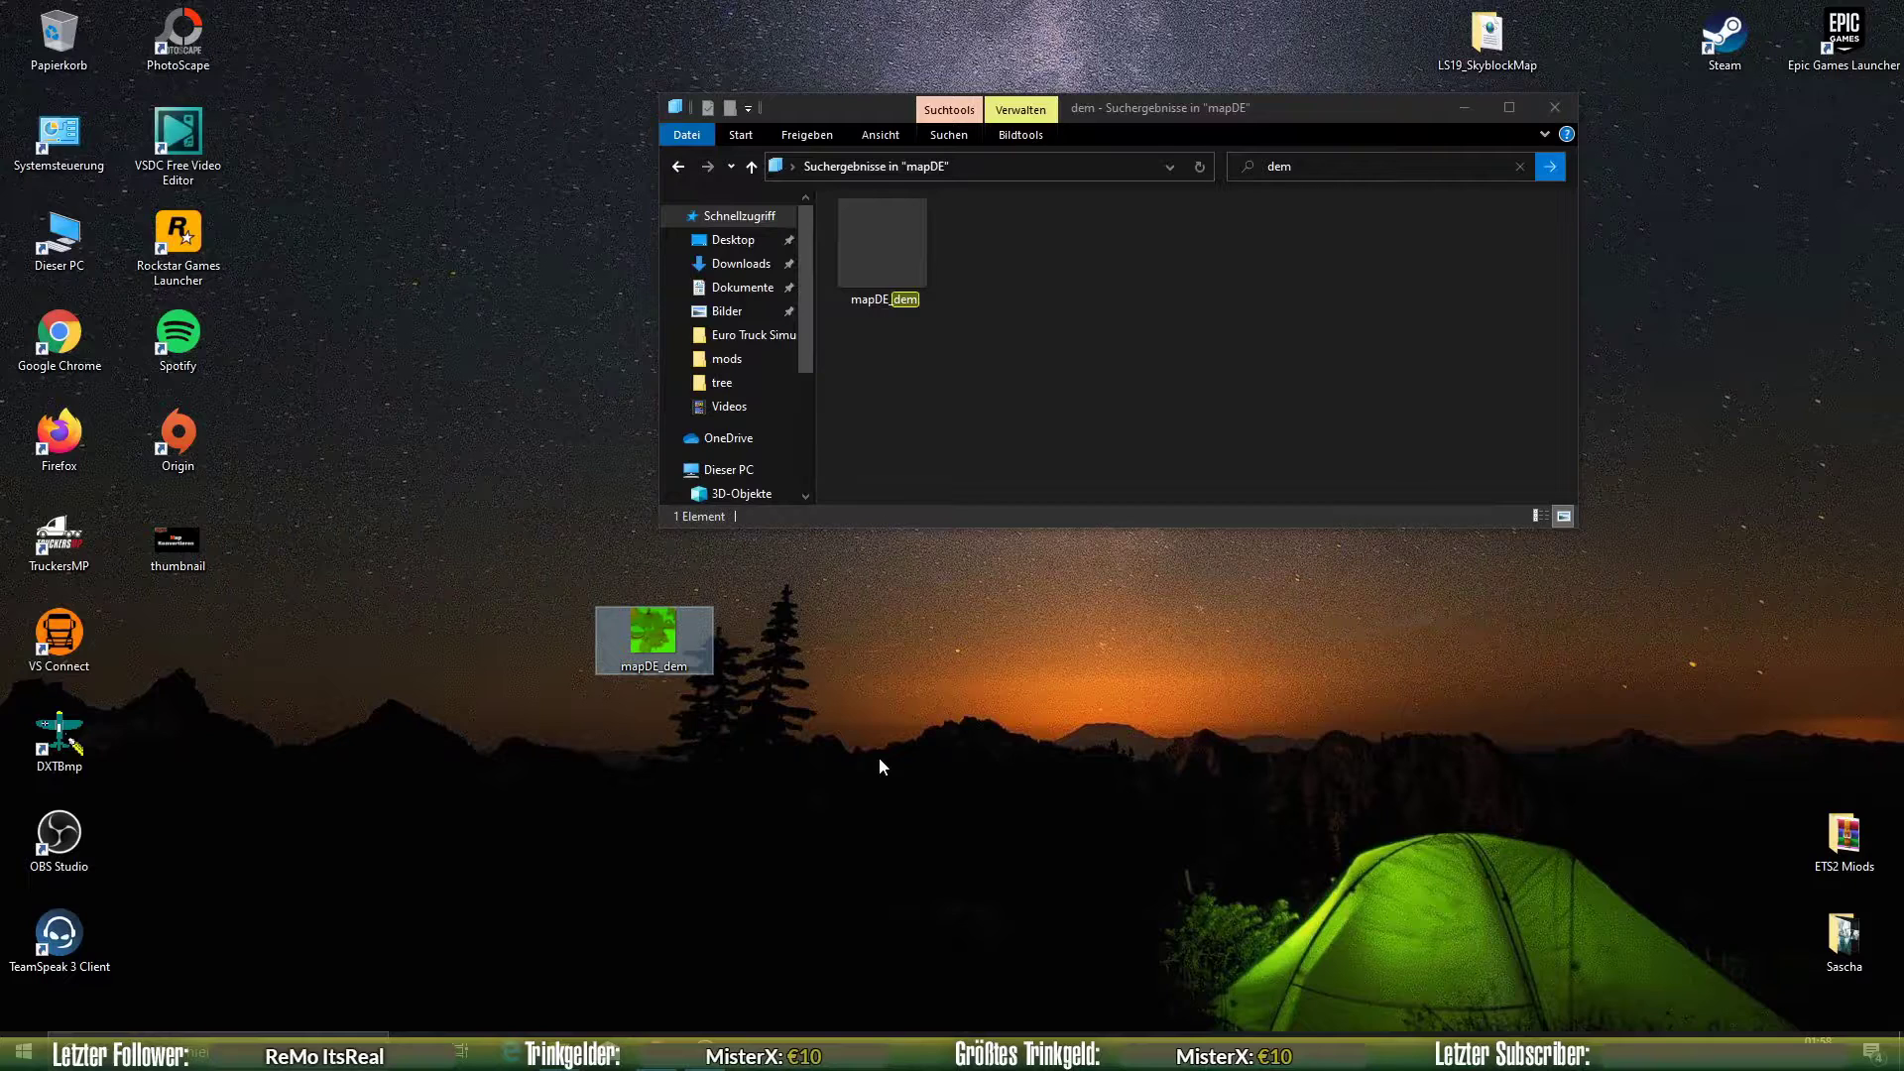
{"action": "left_click", "coordinate": [881, 758]}
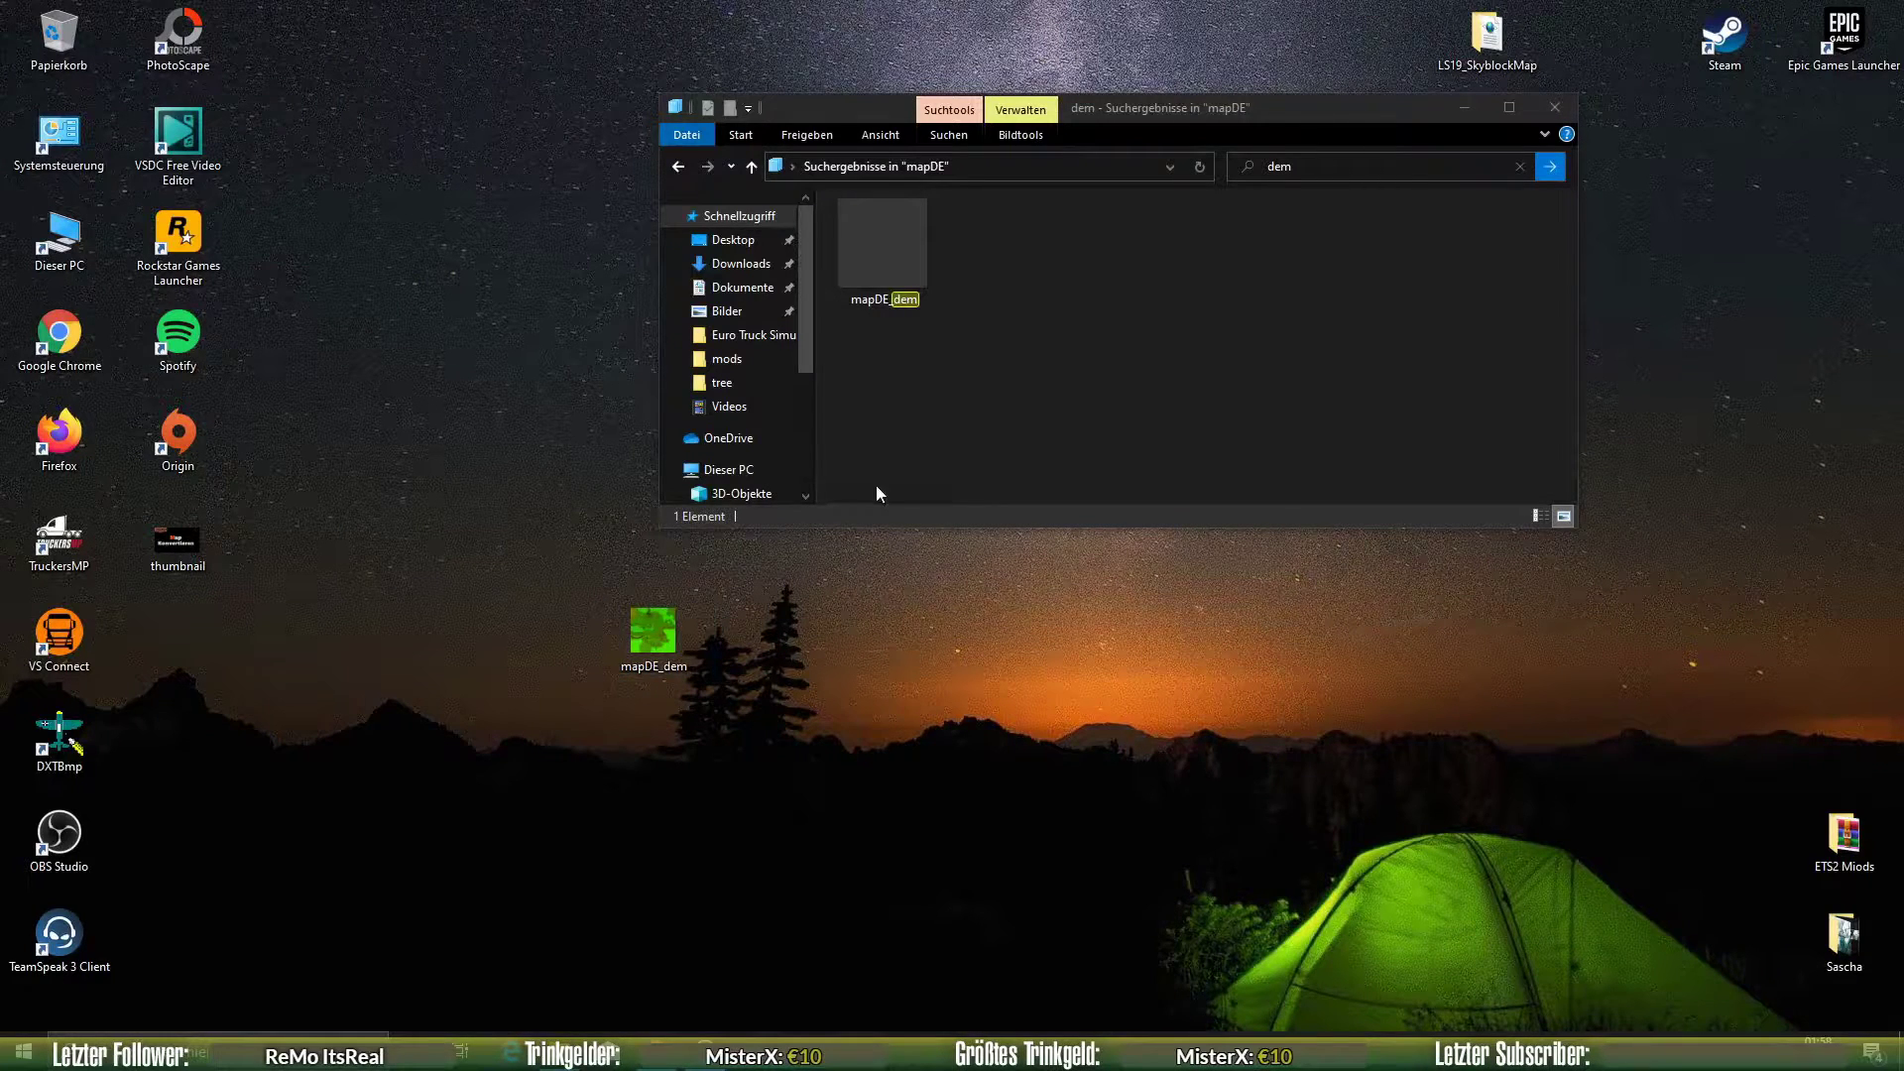
- Clear the "dem" search and return to the full contents of the mapDE folder
{"action": "left_click", "coordinate": [1261, 169]}
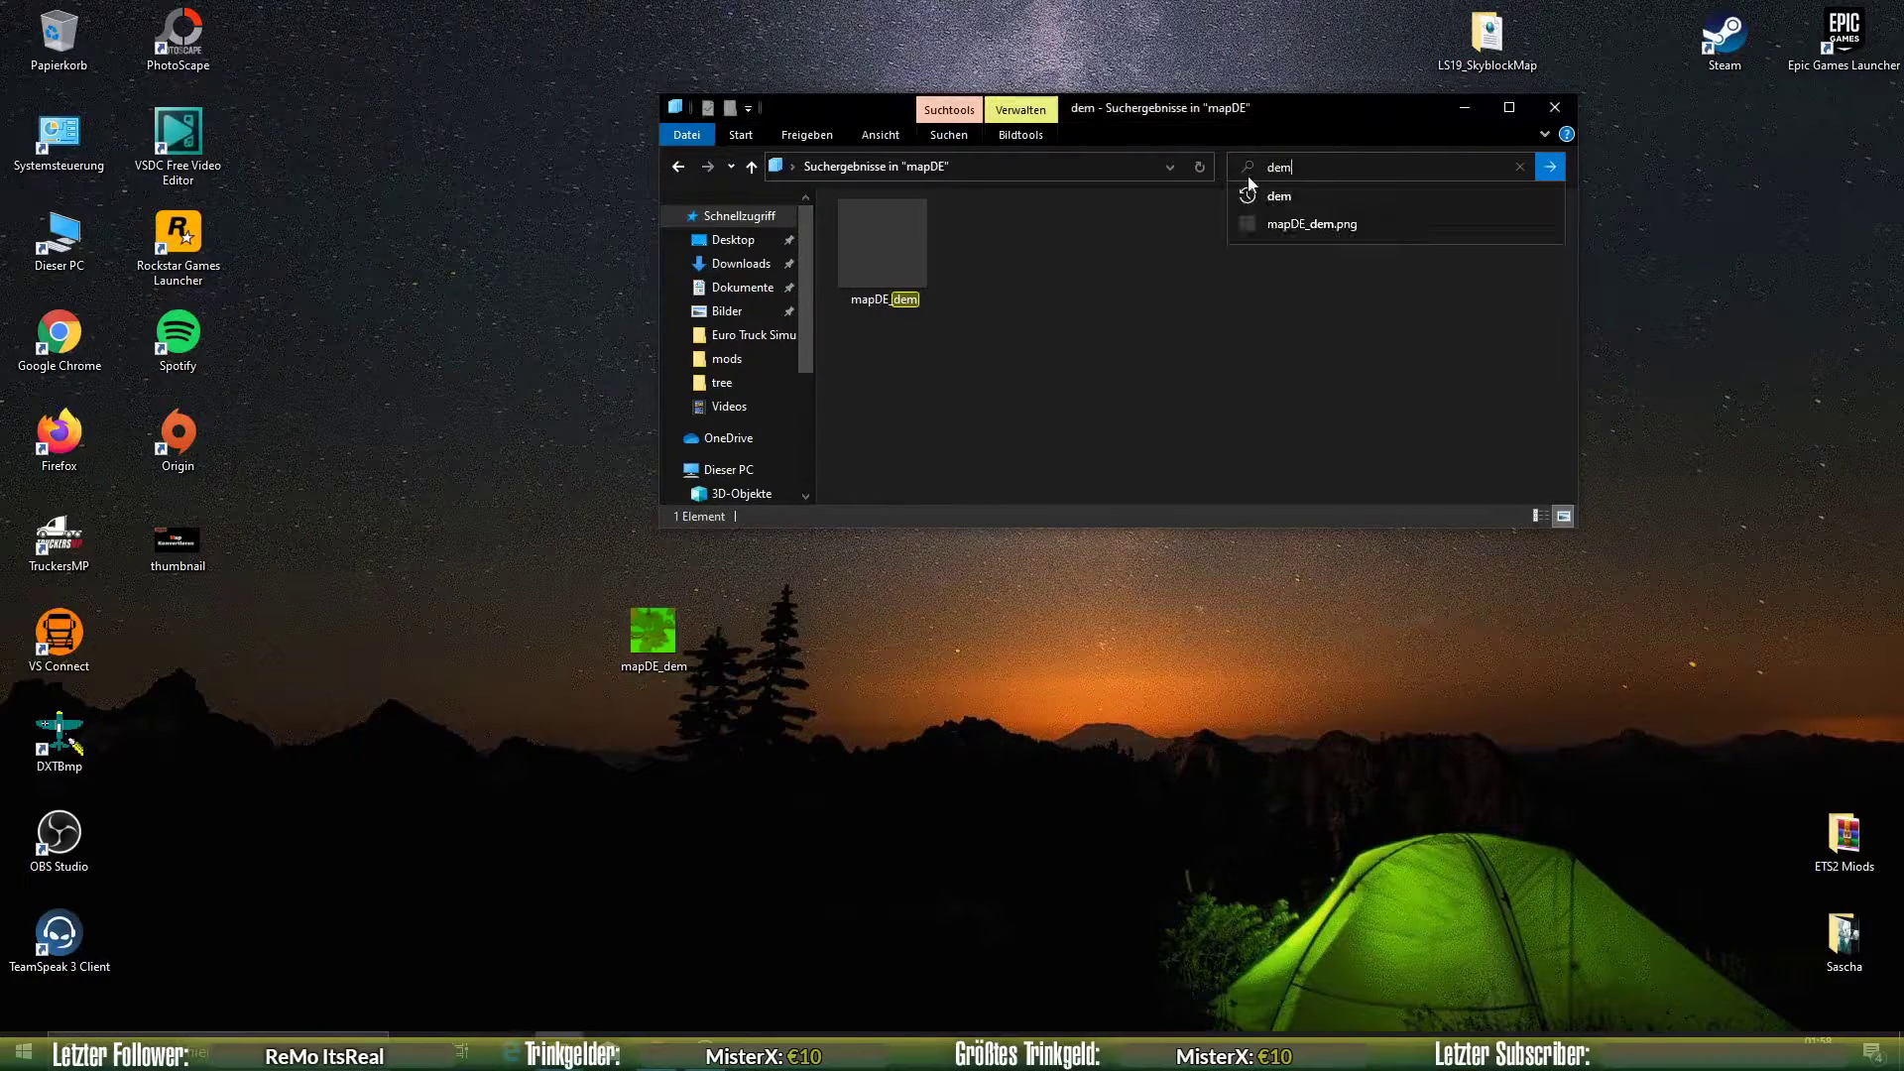
{"action": "key", "text": "BackSpace"}
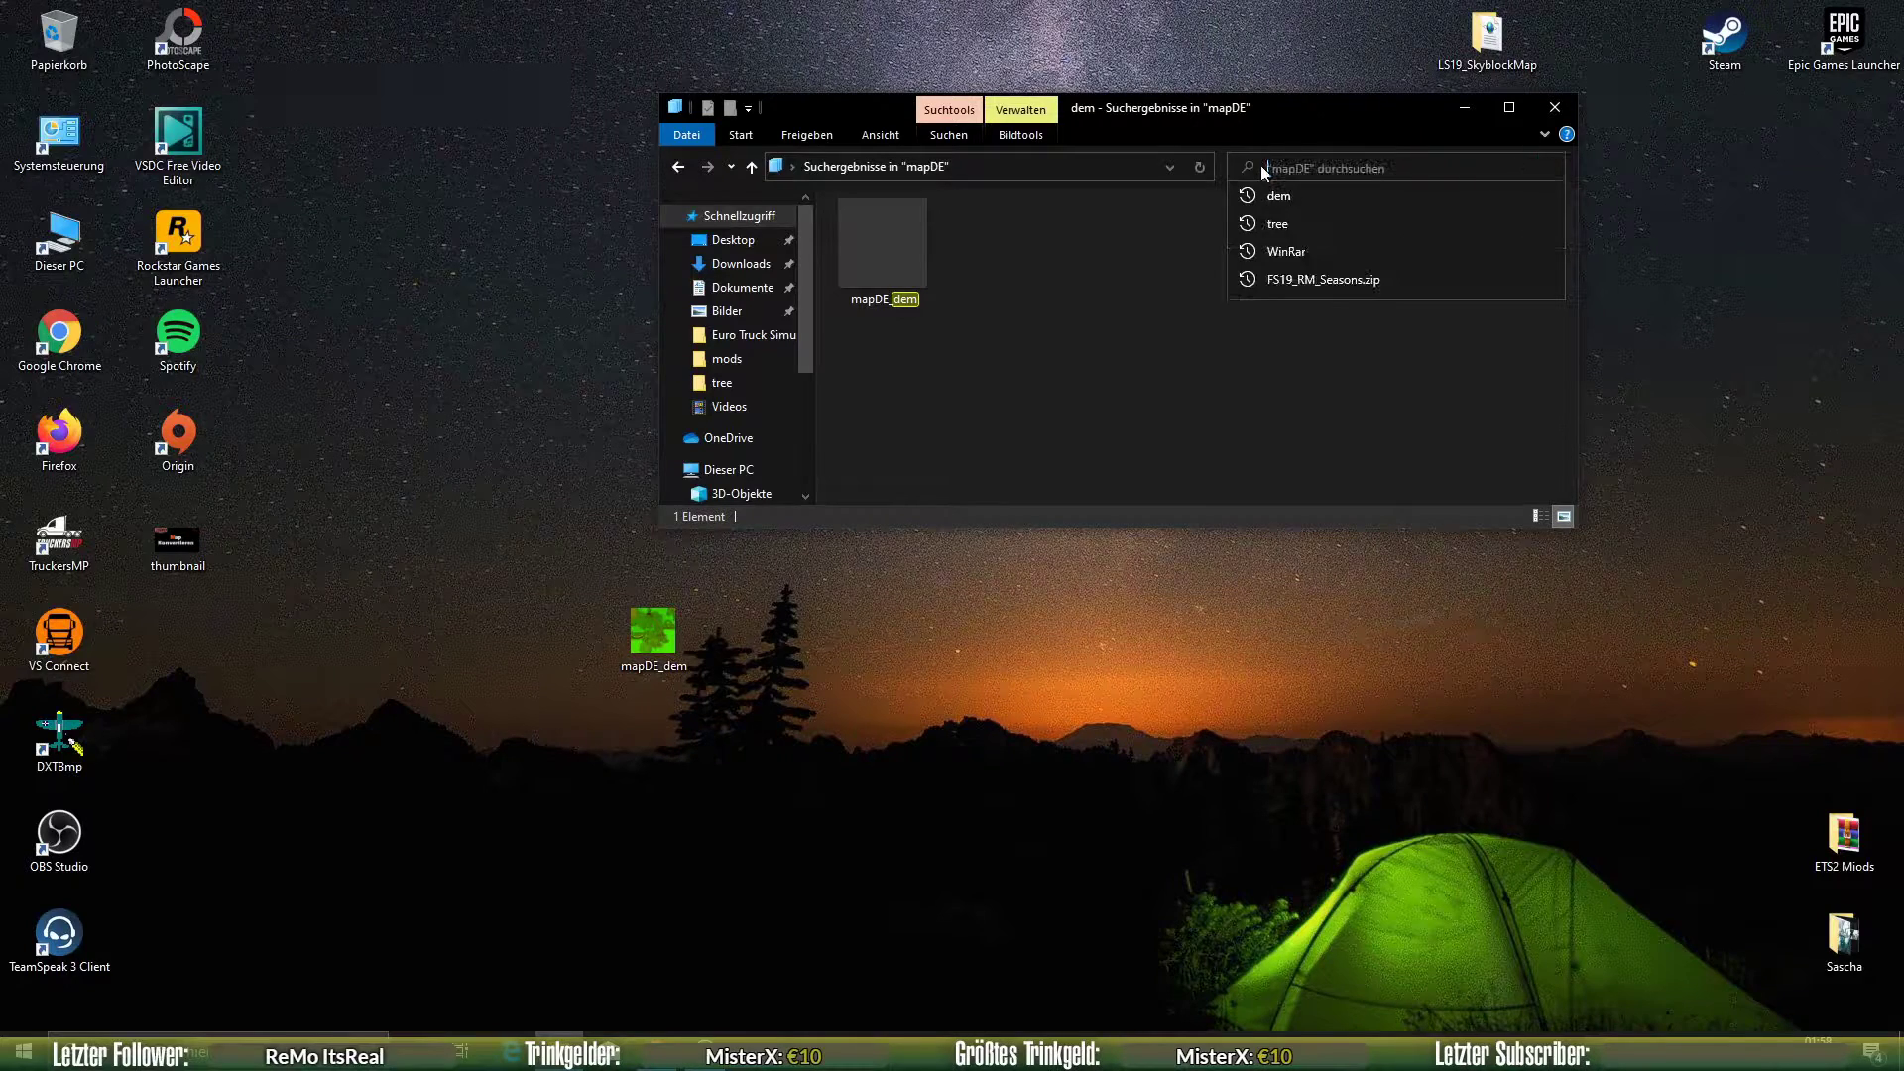
{"action": "left_click", "coordinate": [1047, 274]}
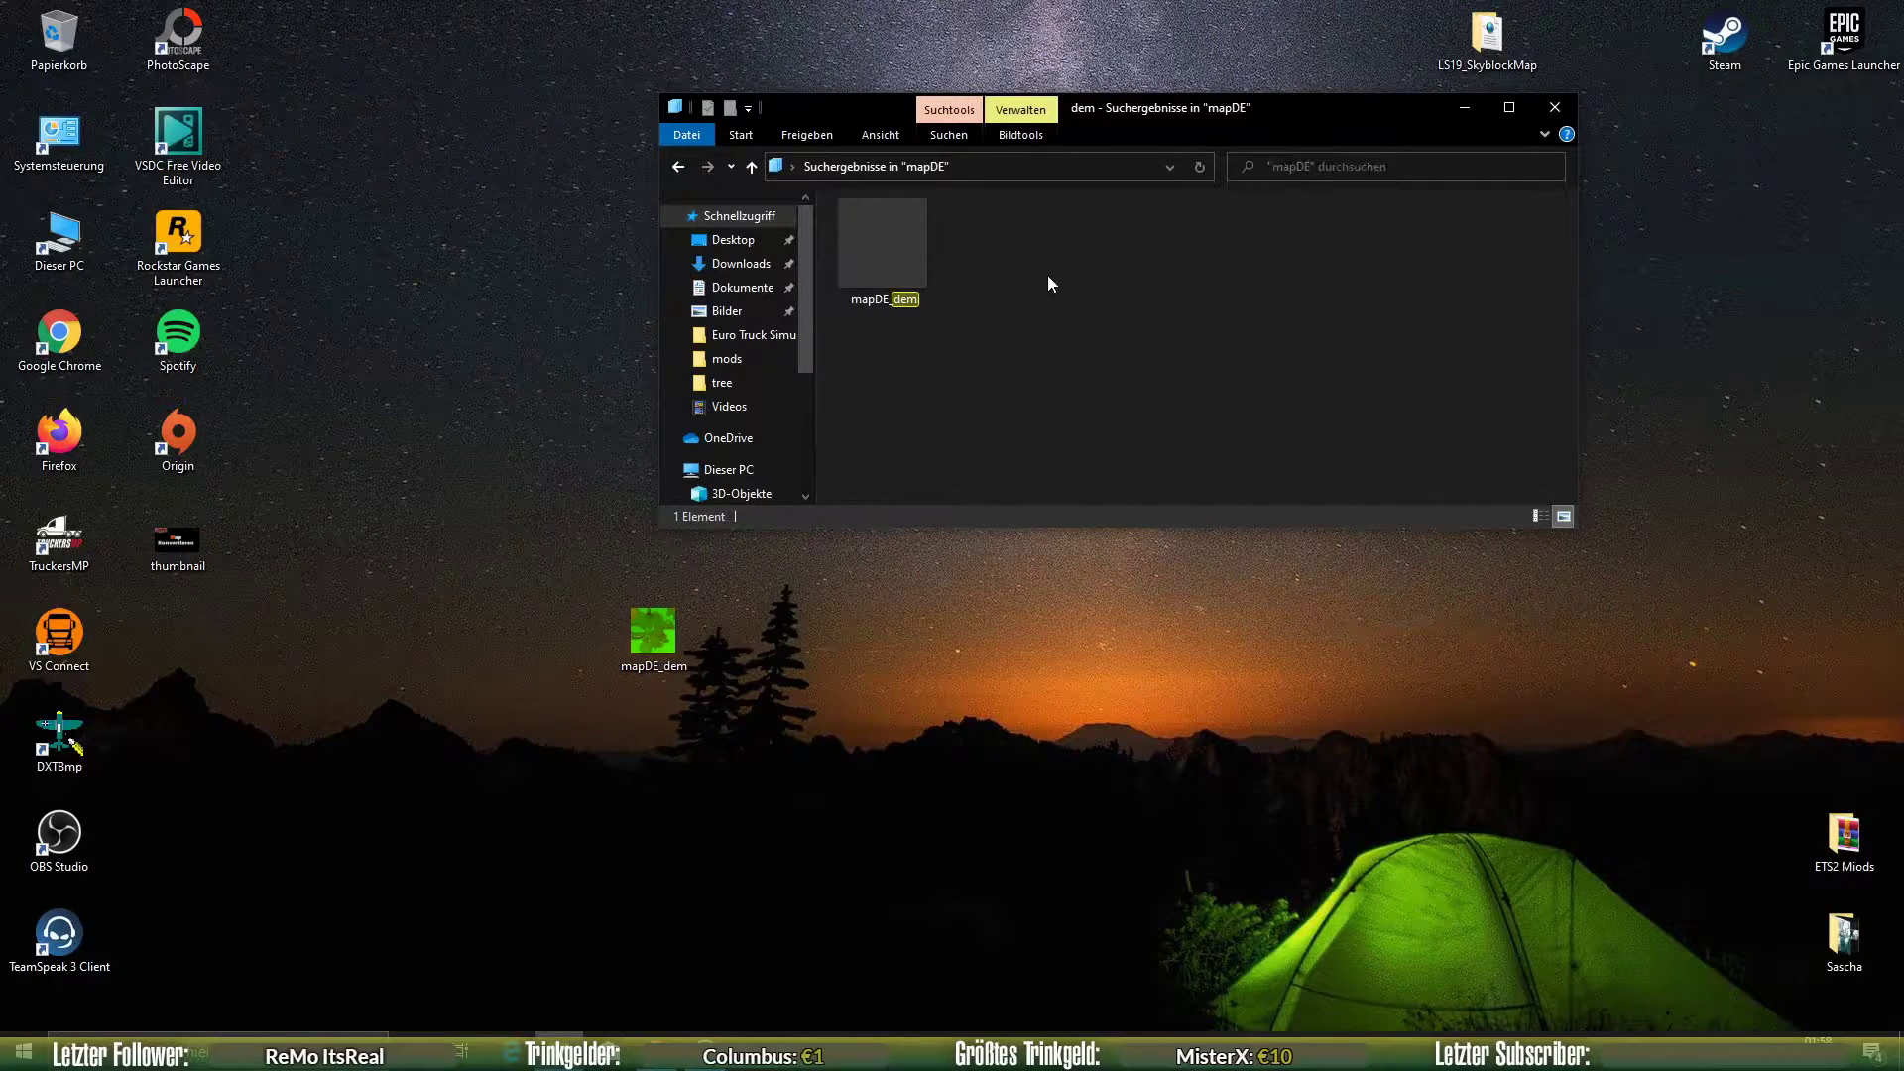
{"action": "left_click", "coordinate": [678, 168]}
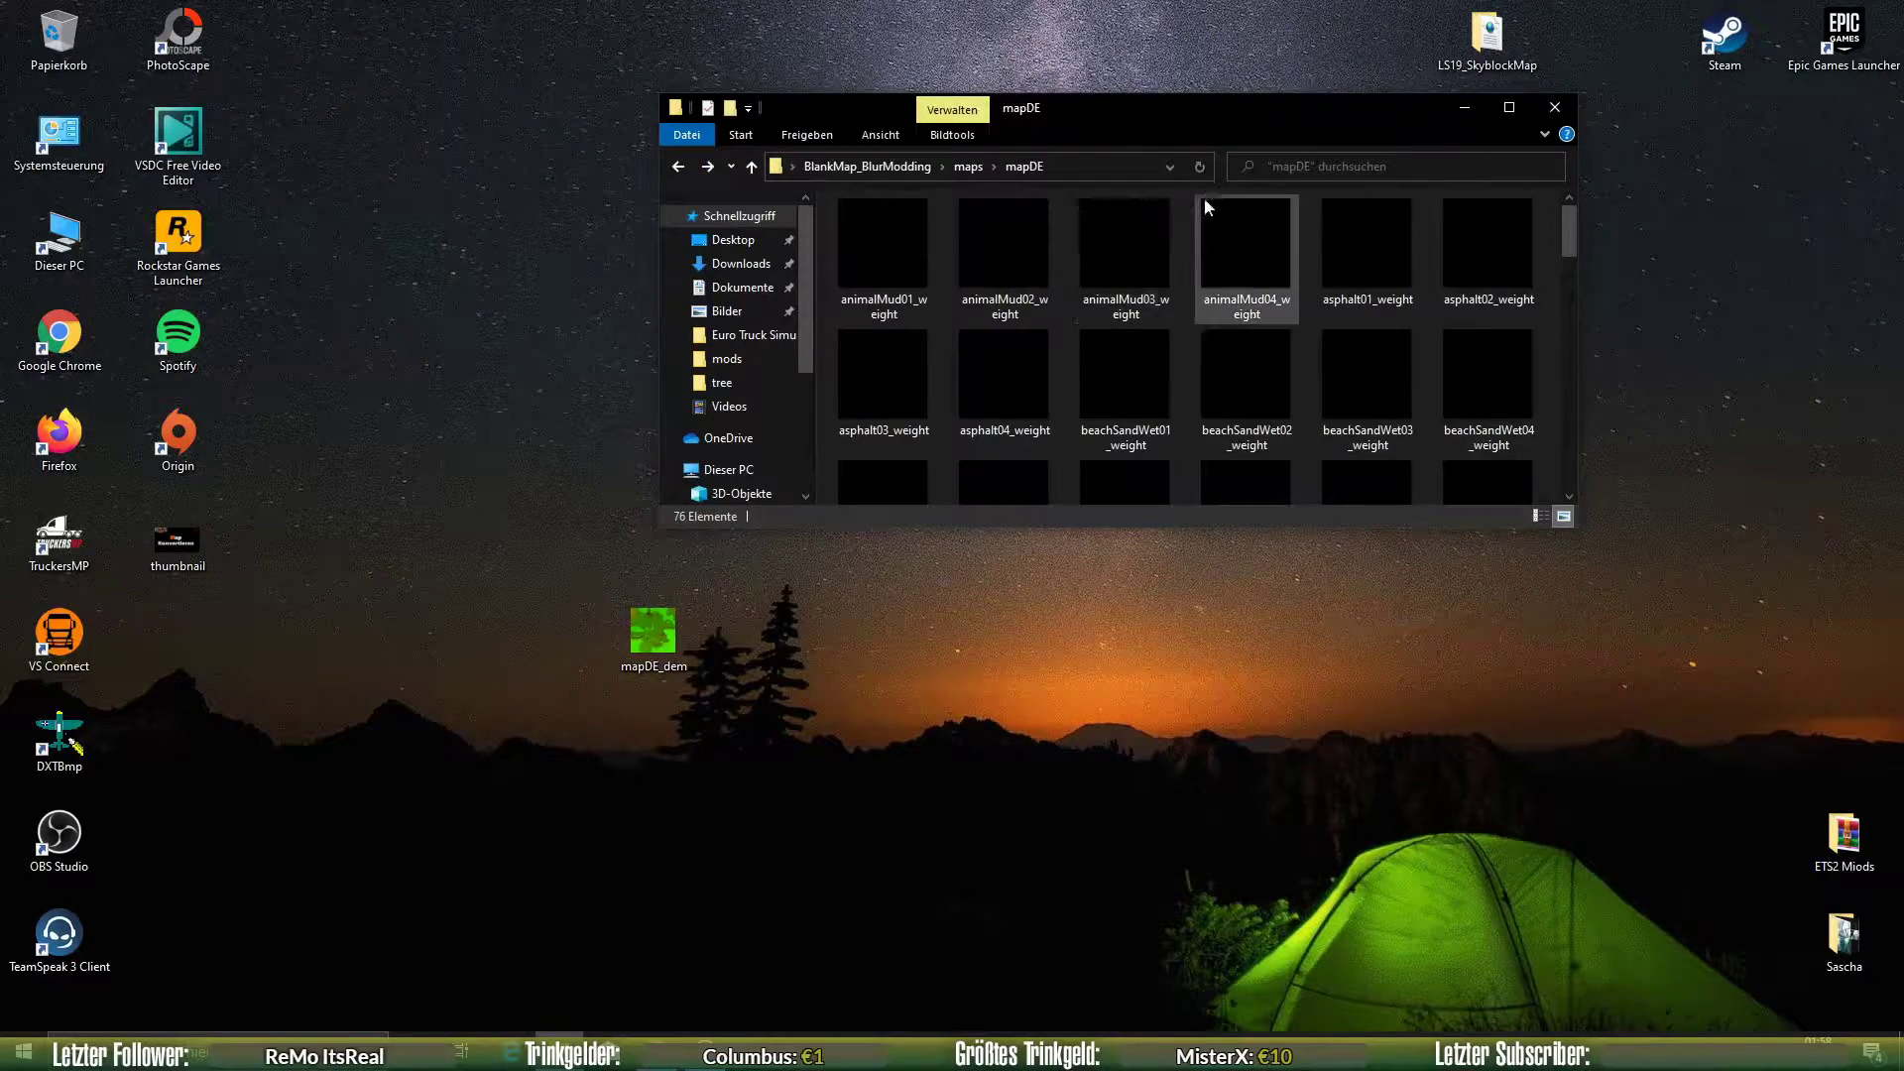
- Move mapDE_dem from the desktop into the mapDE folder, replacing the existing file of the same name
{"action": "left_click_drag", "start_coordinate": [653, 633], "coordinate": [1545, 383]}
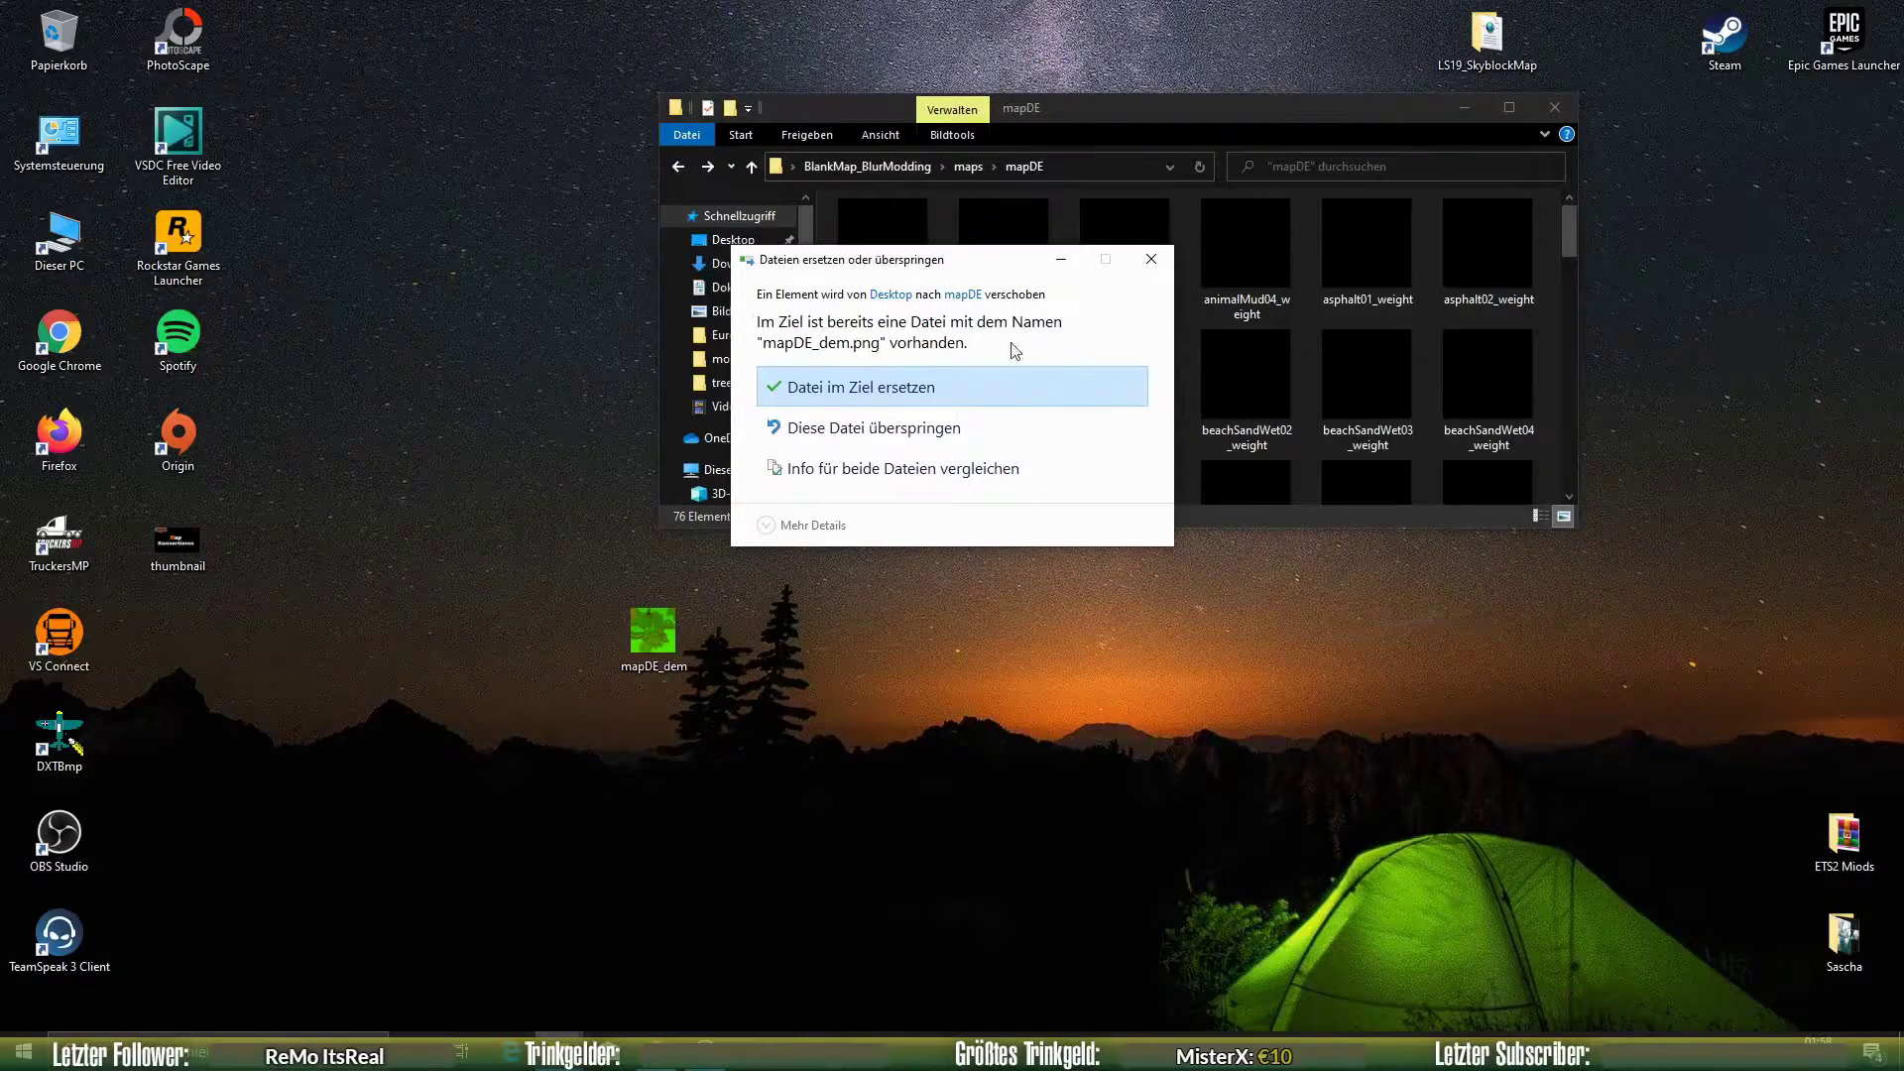
{"action": "left_click", "coordinate": [867, 392]}
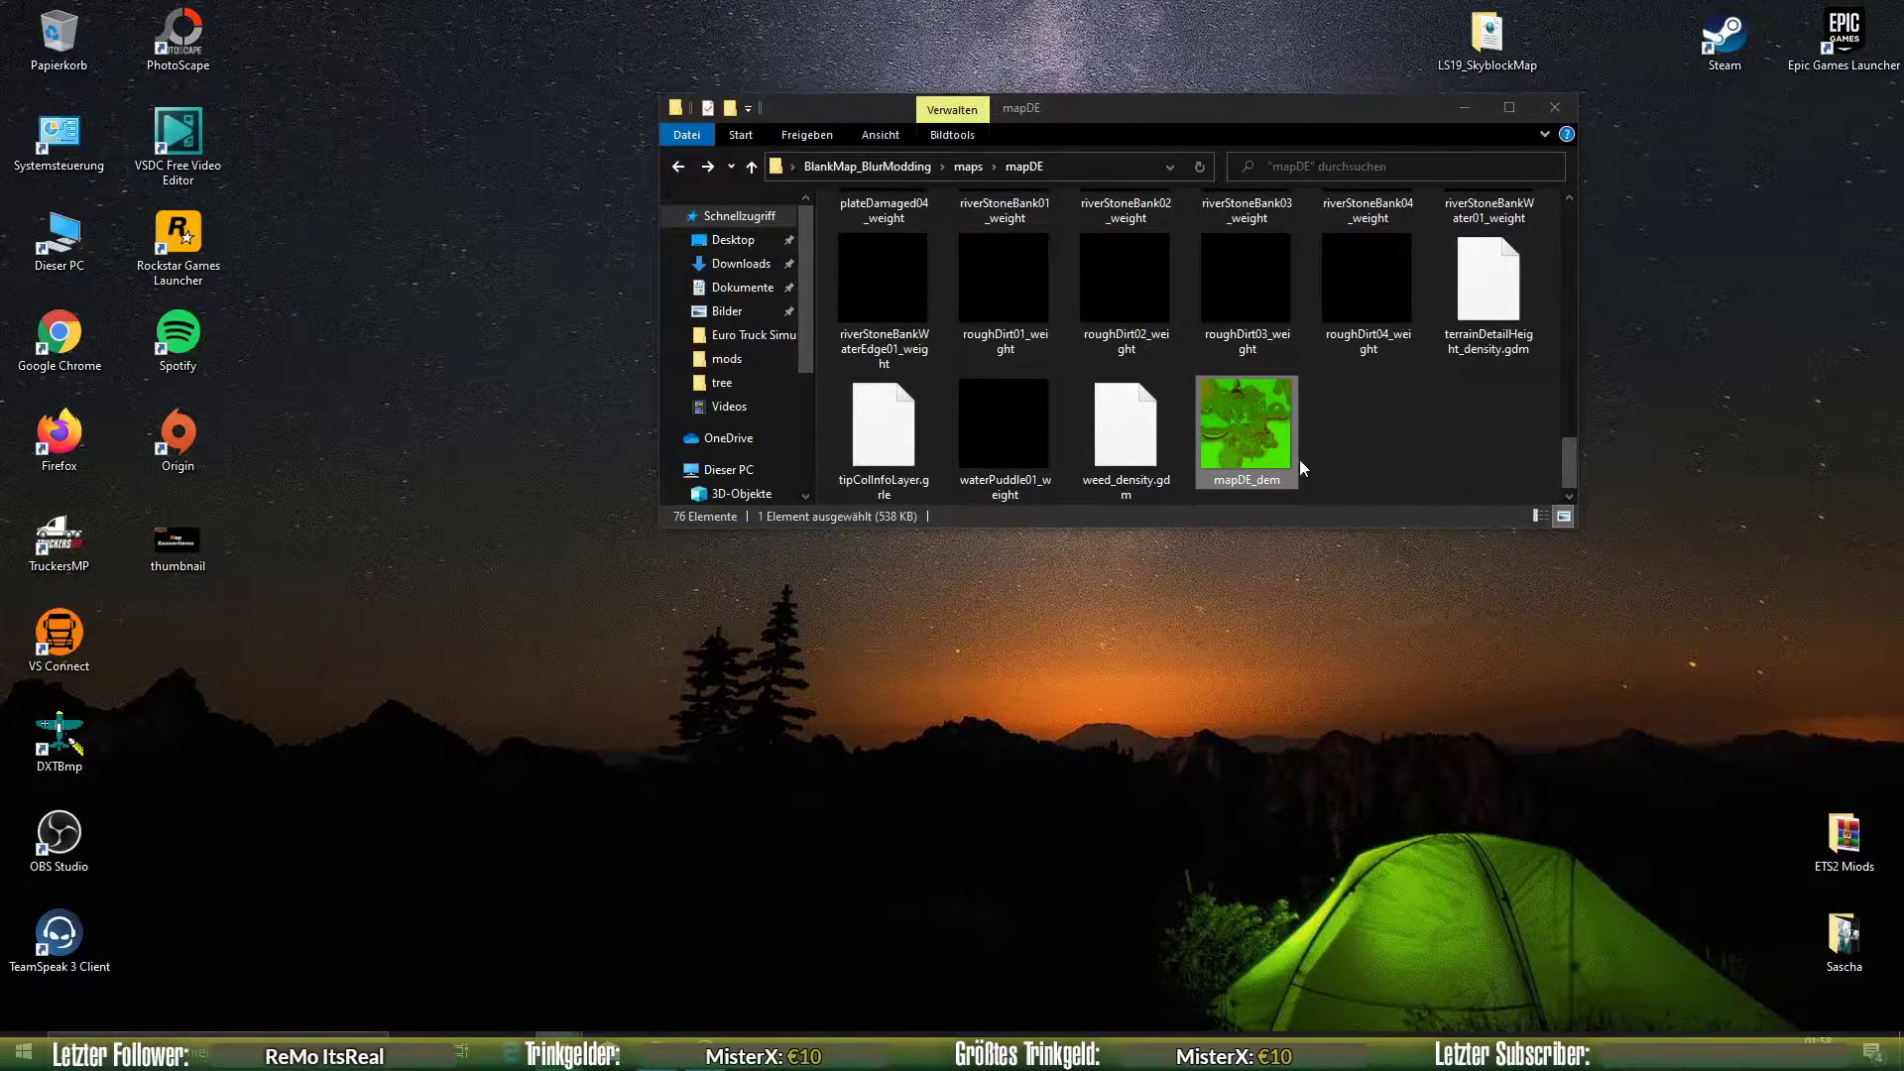
{"action": "left_click", "coordinate": [1353, 439]}
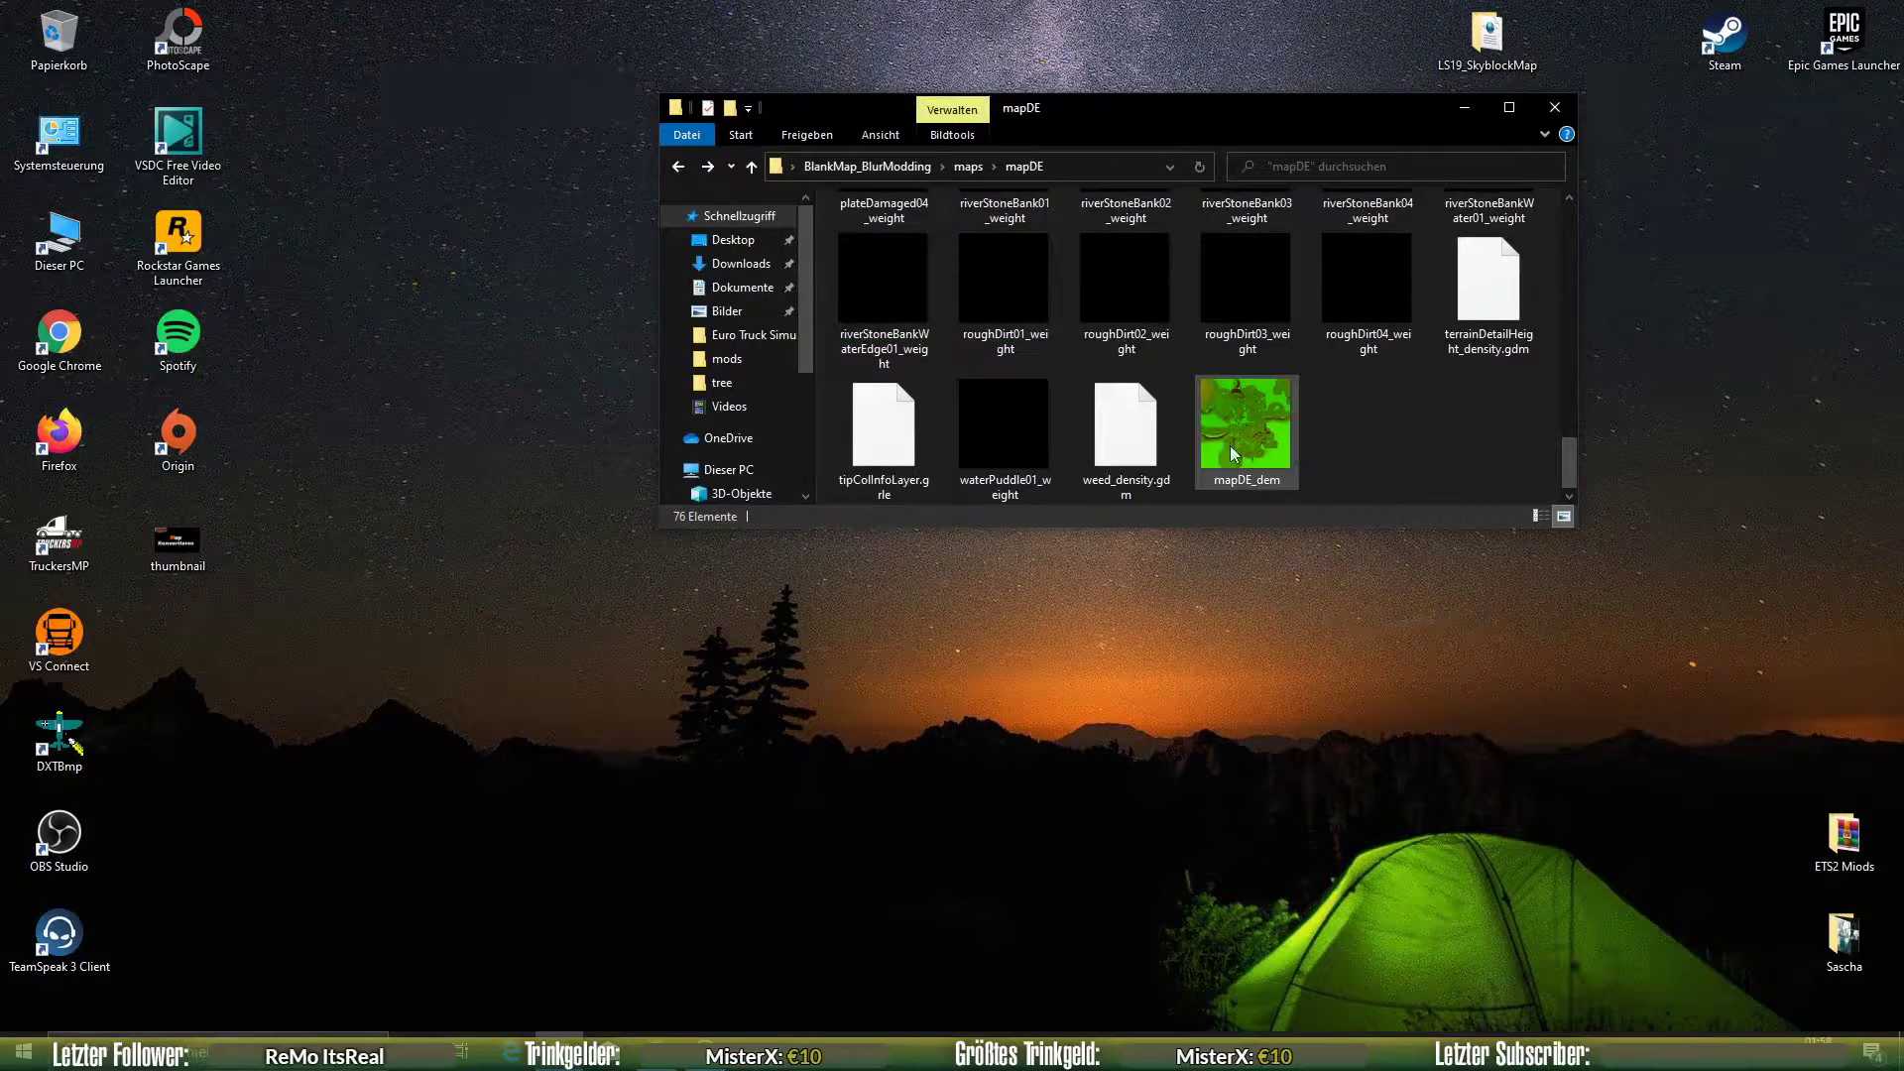
{"action": "scroll", "coordinate": [1346, 444], "scroll_direction": "up", "scroll_amount": 10}
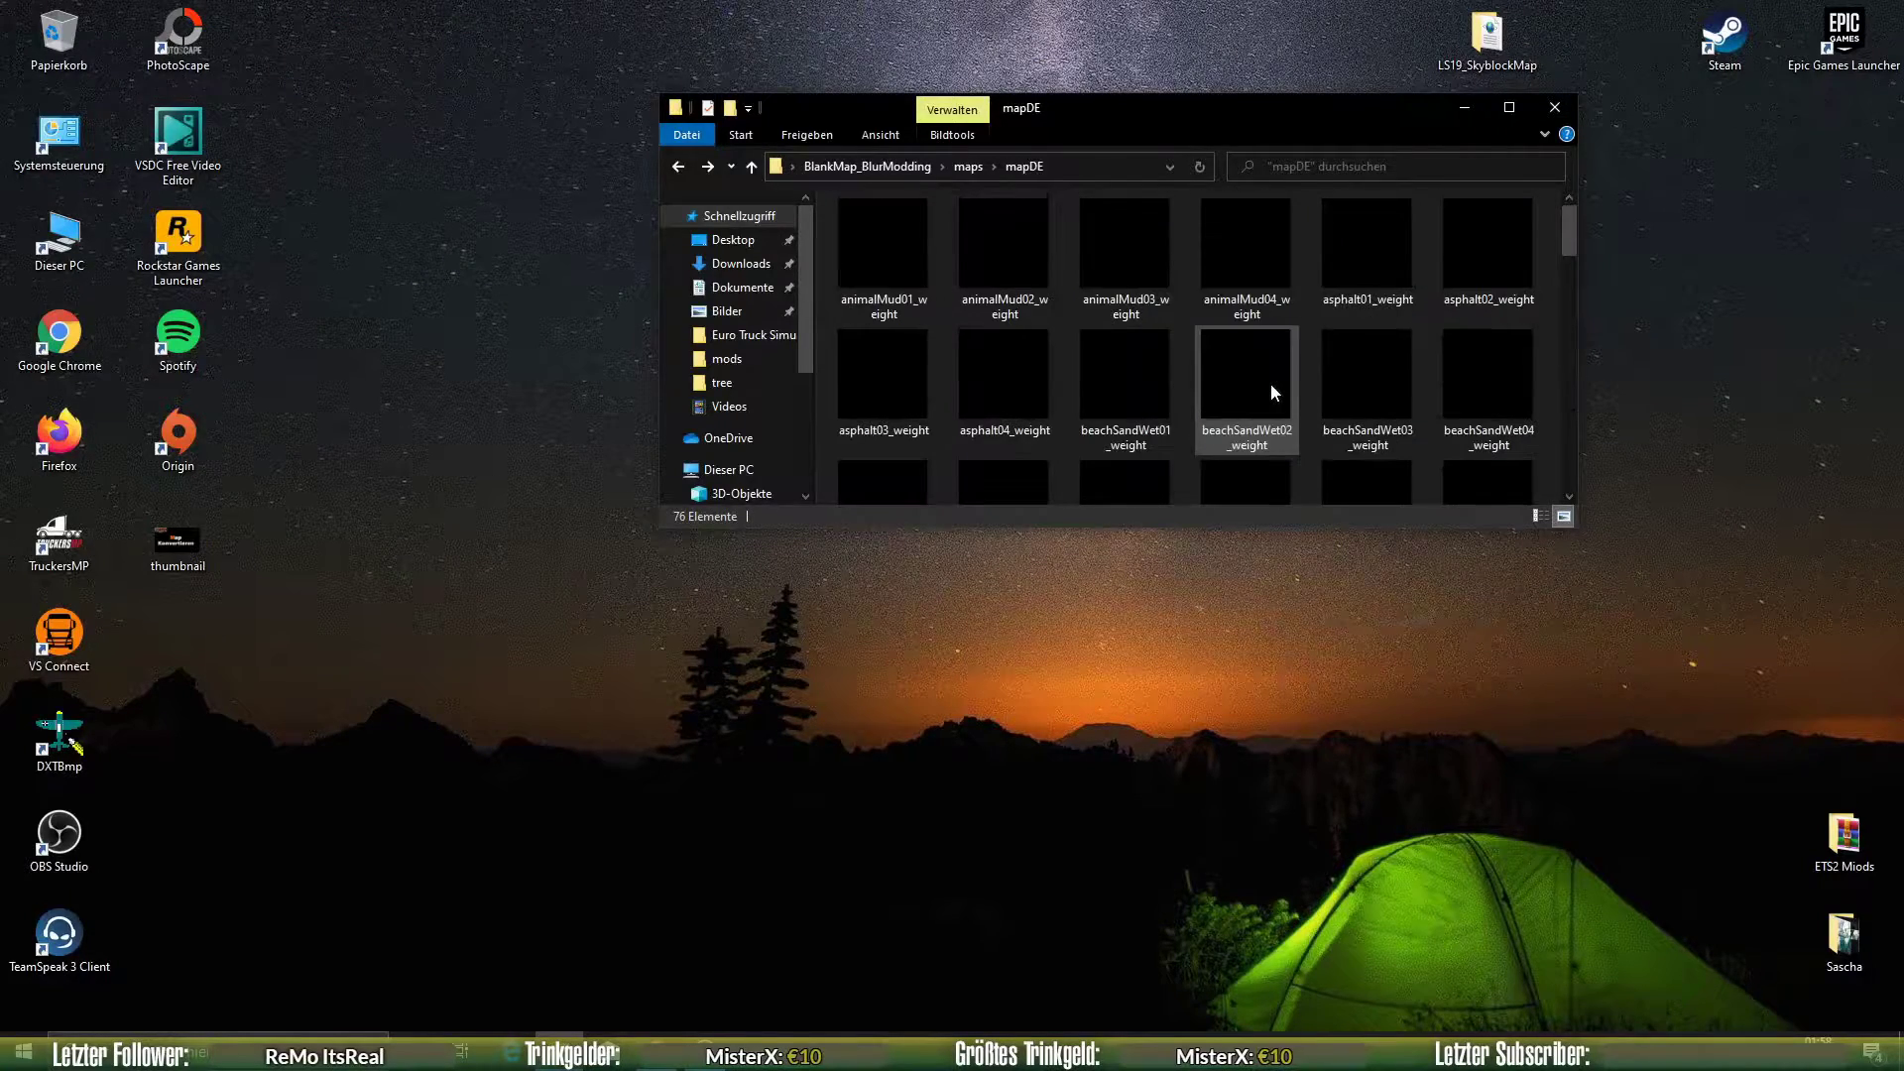
- Open the mapDE i3D file from the maps folder in GIANTS Editor version 8.1.0 and dismiss the welcome window
{"action": "left_click", "coordinate": [679, 168]}
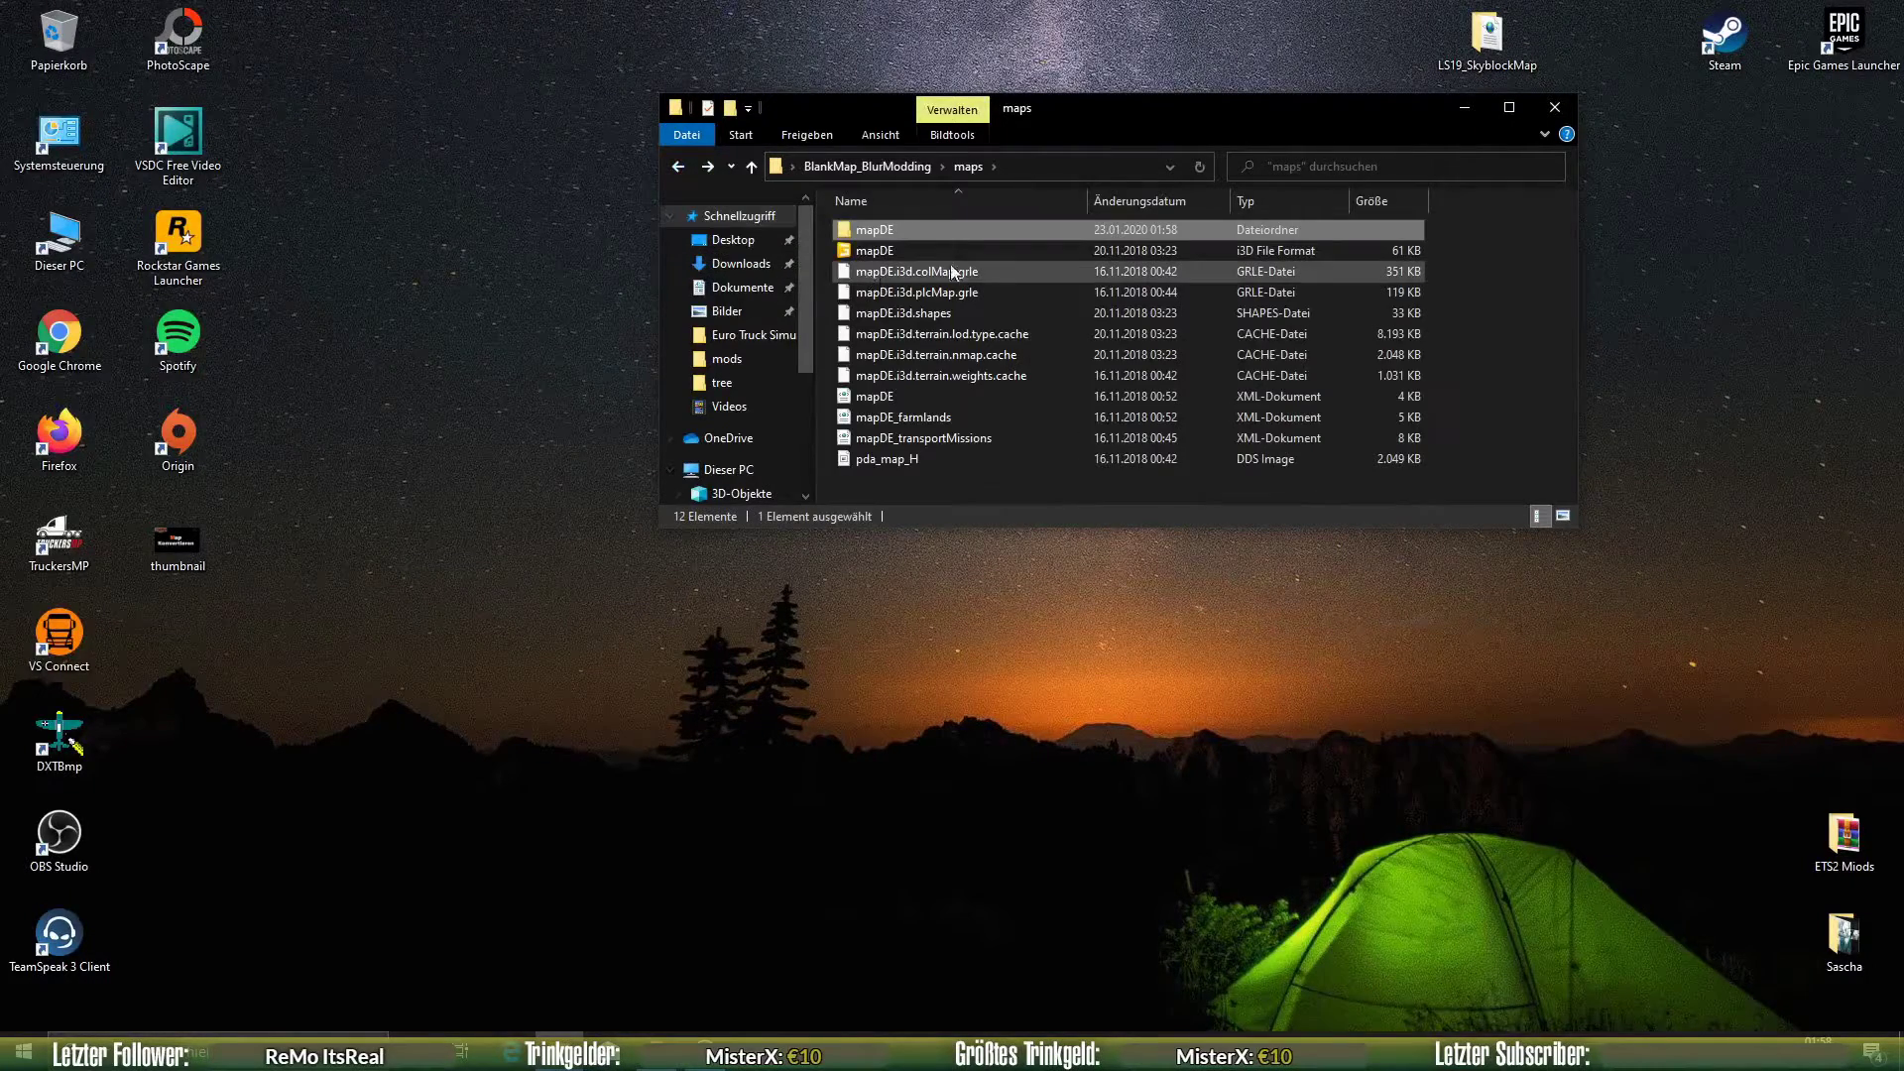
{"action": "right_click", "coordinate": [876, 248]}
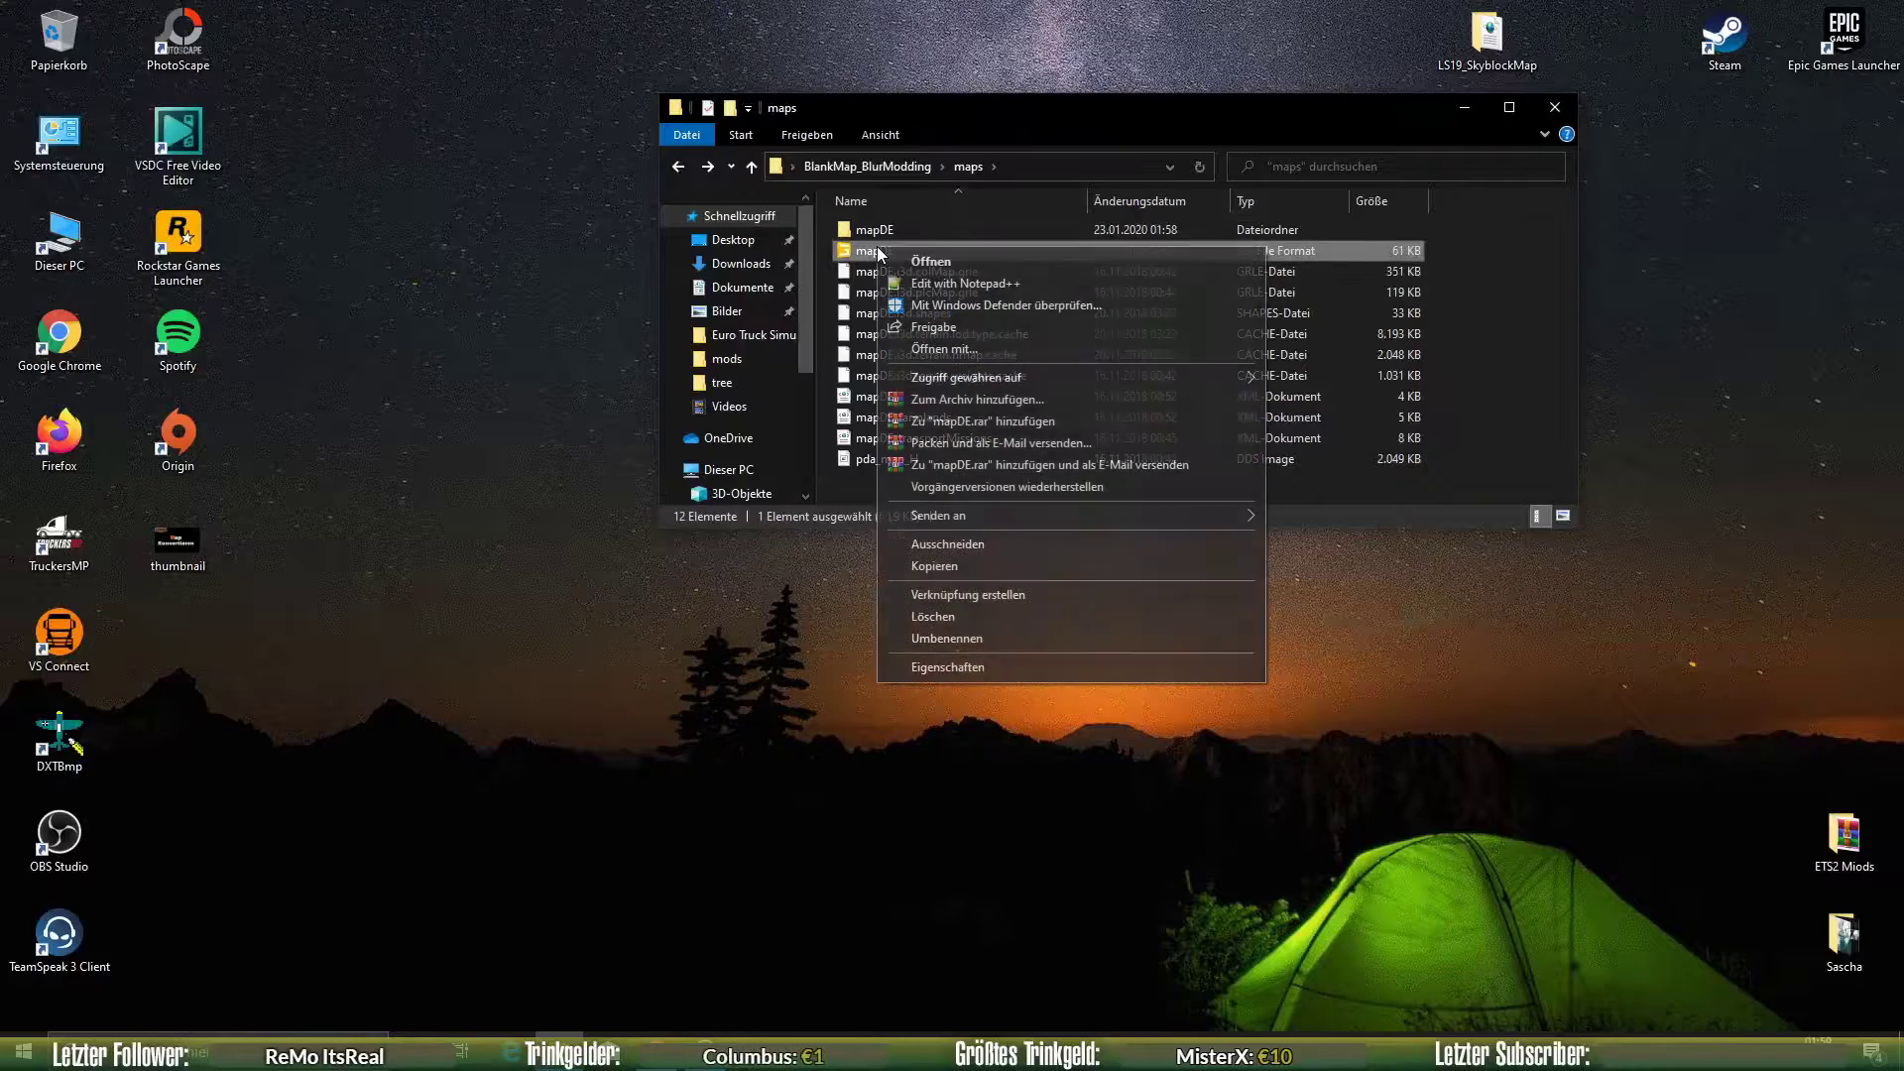
{"action": "left_click", "coordinate": [968, 353]}
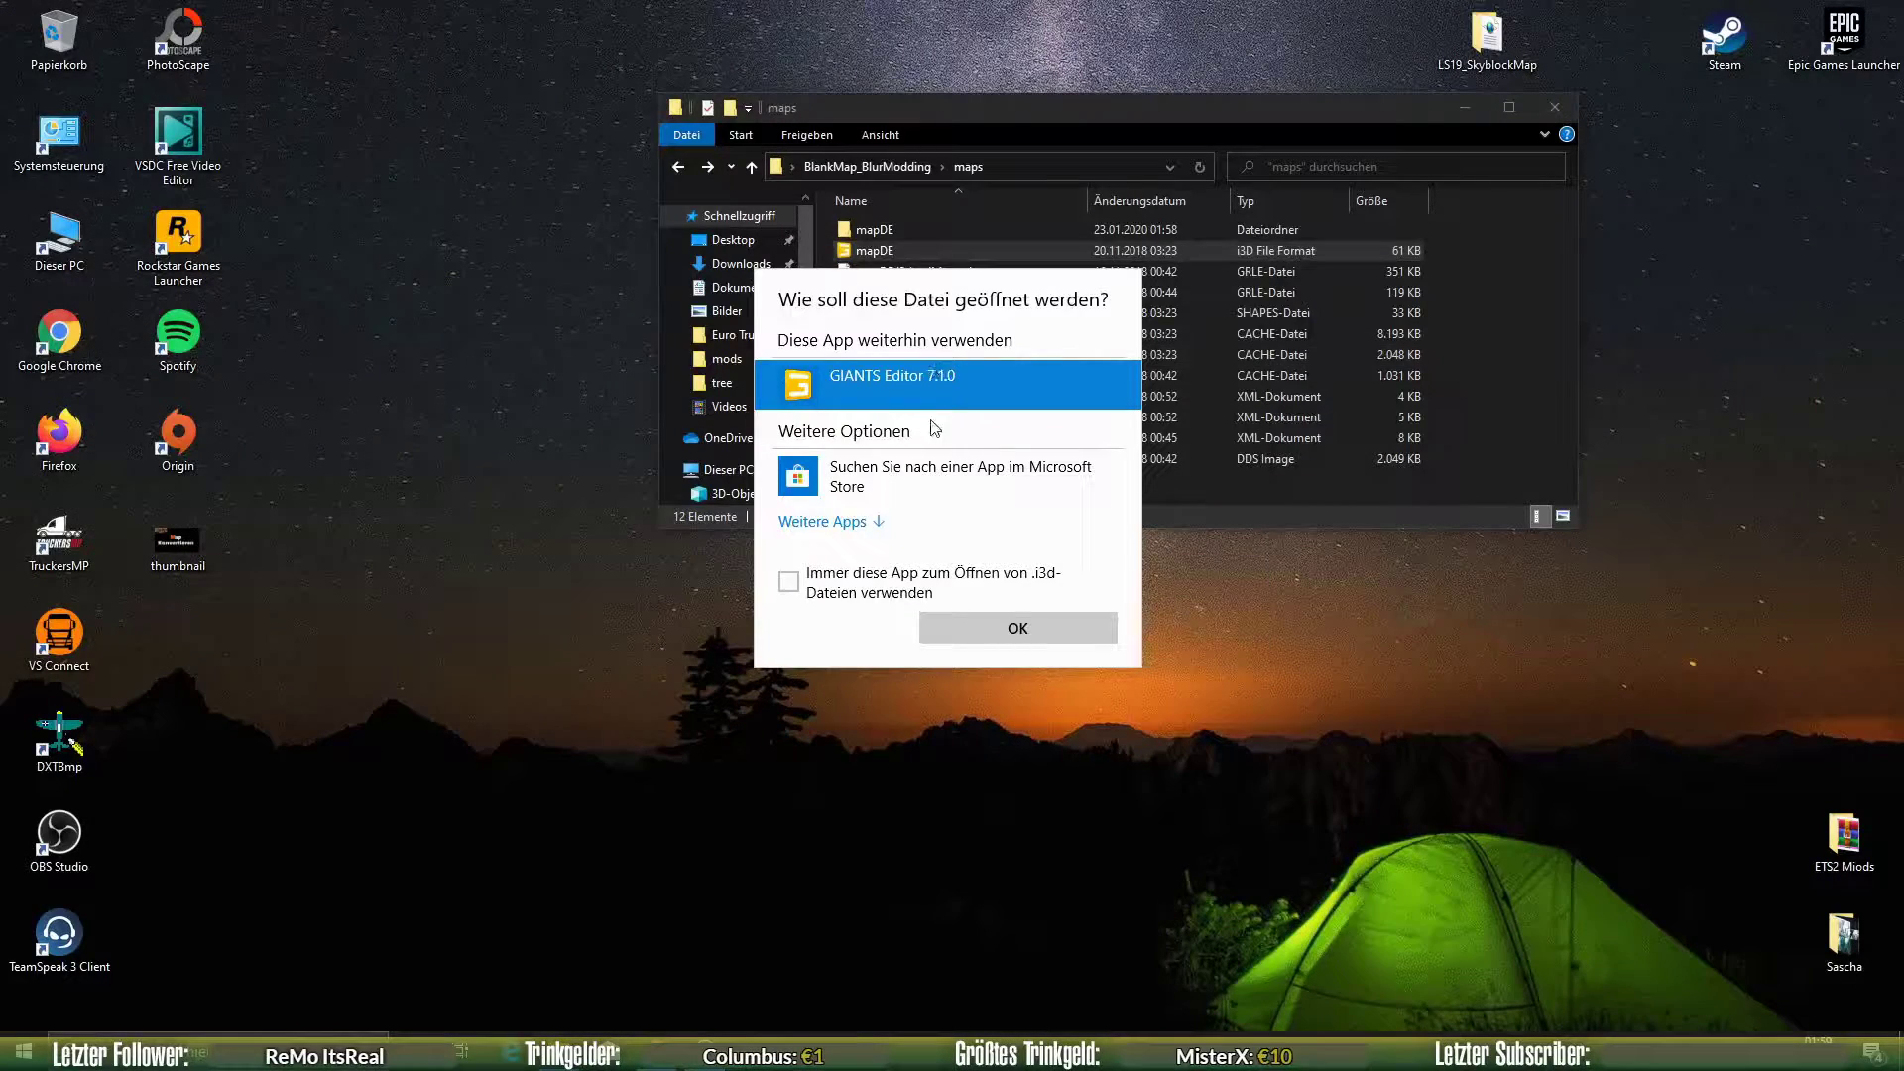
{"action": "left_click", "coordinate": [988, 635]}
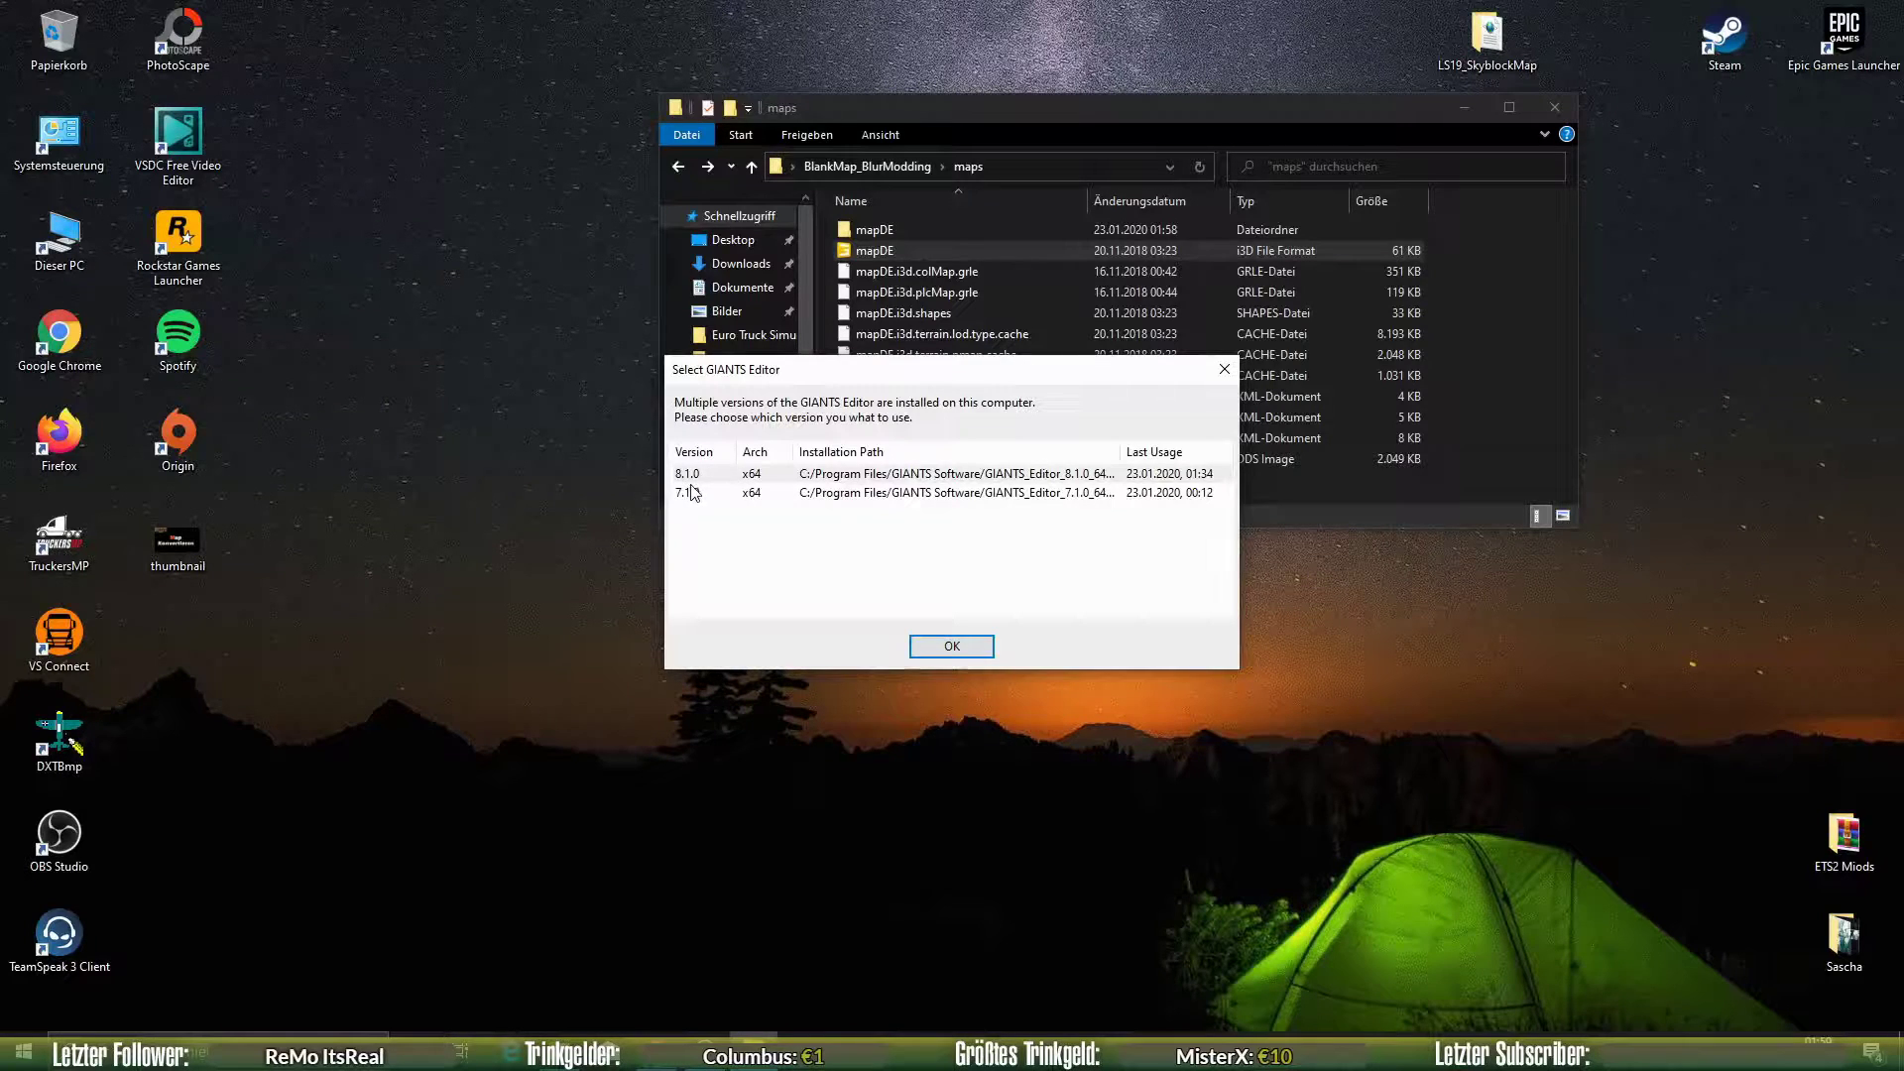
{"action": "left_click", "coordinate": [979, 656]}
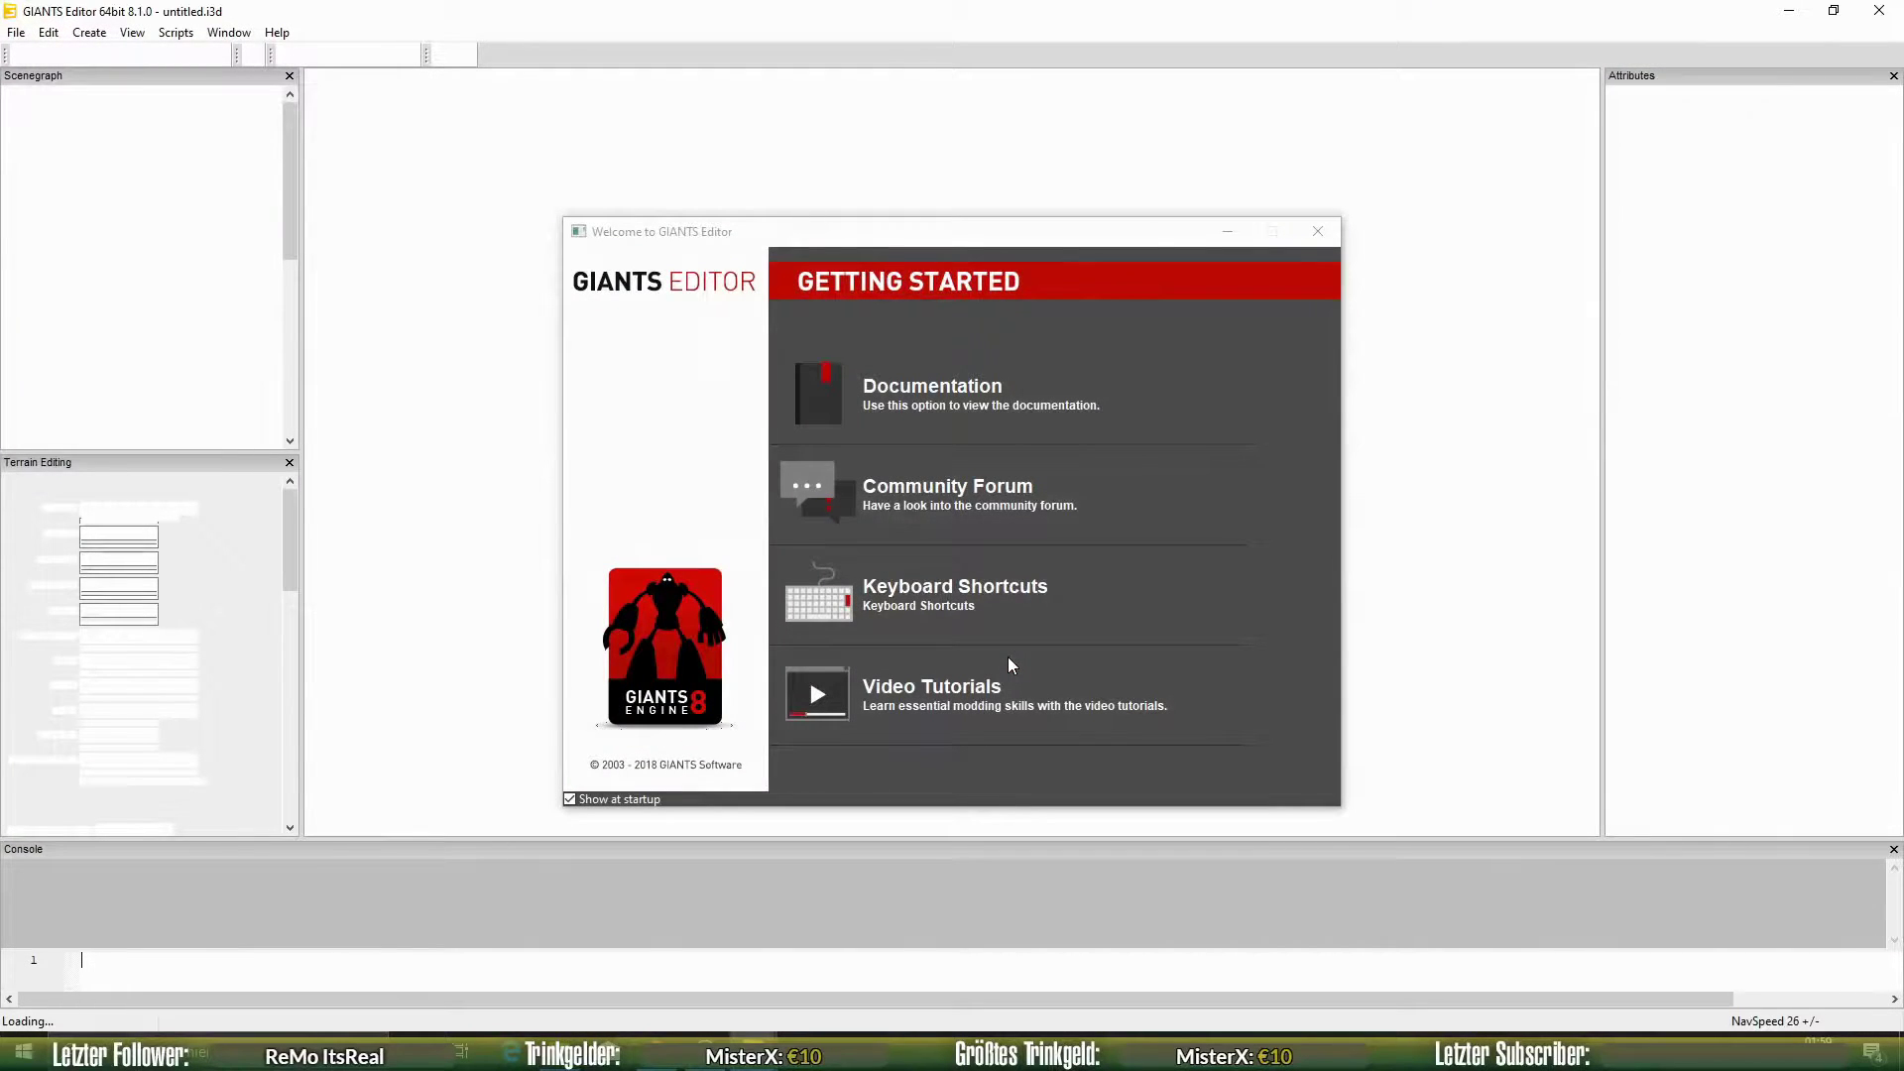
{"action": "left_click", "coordinate": [1331, 231]}
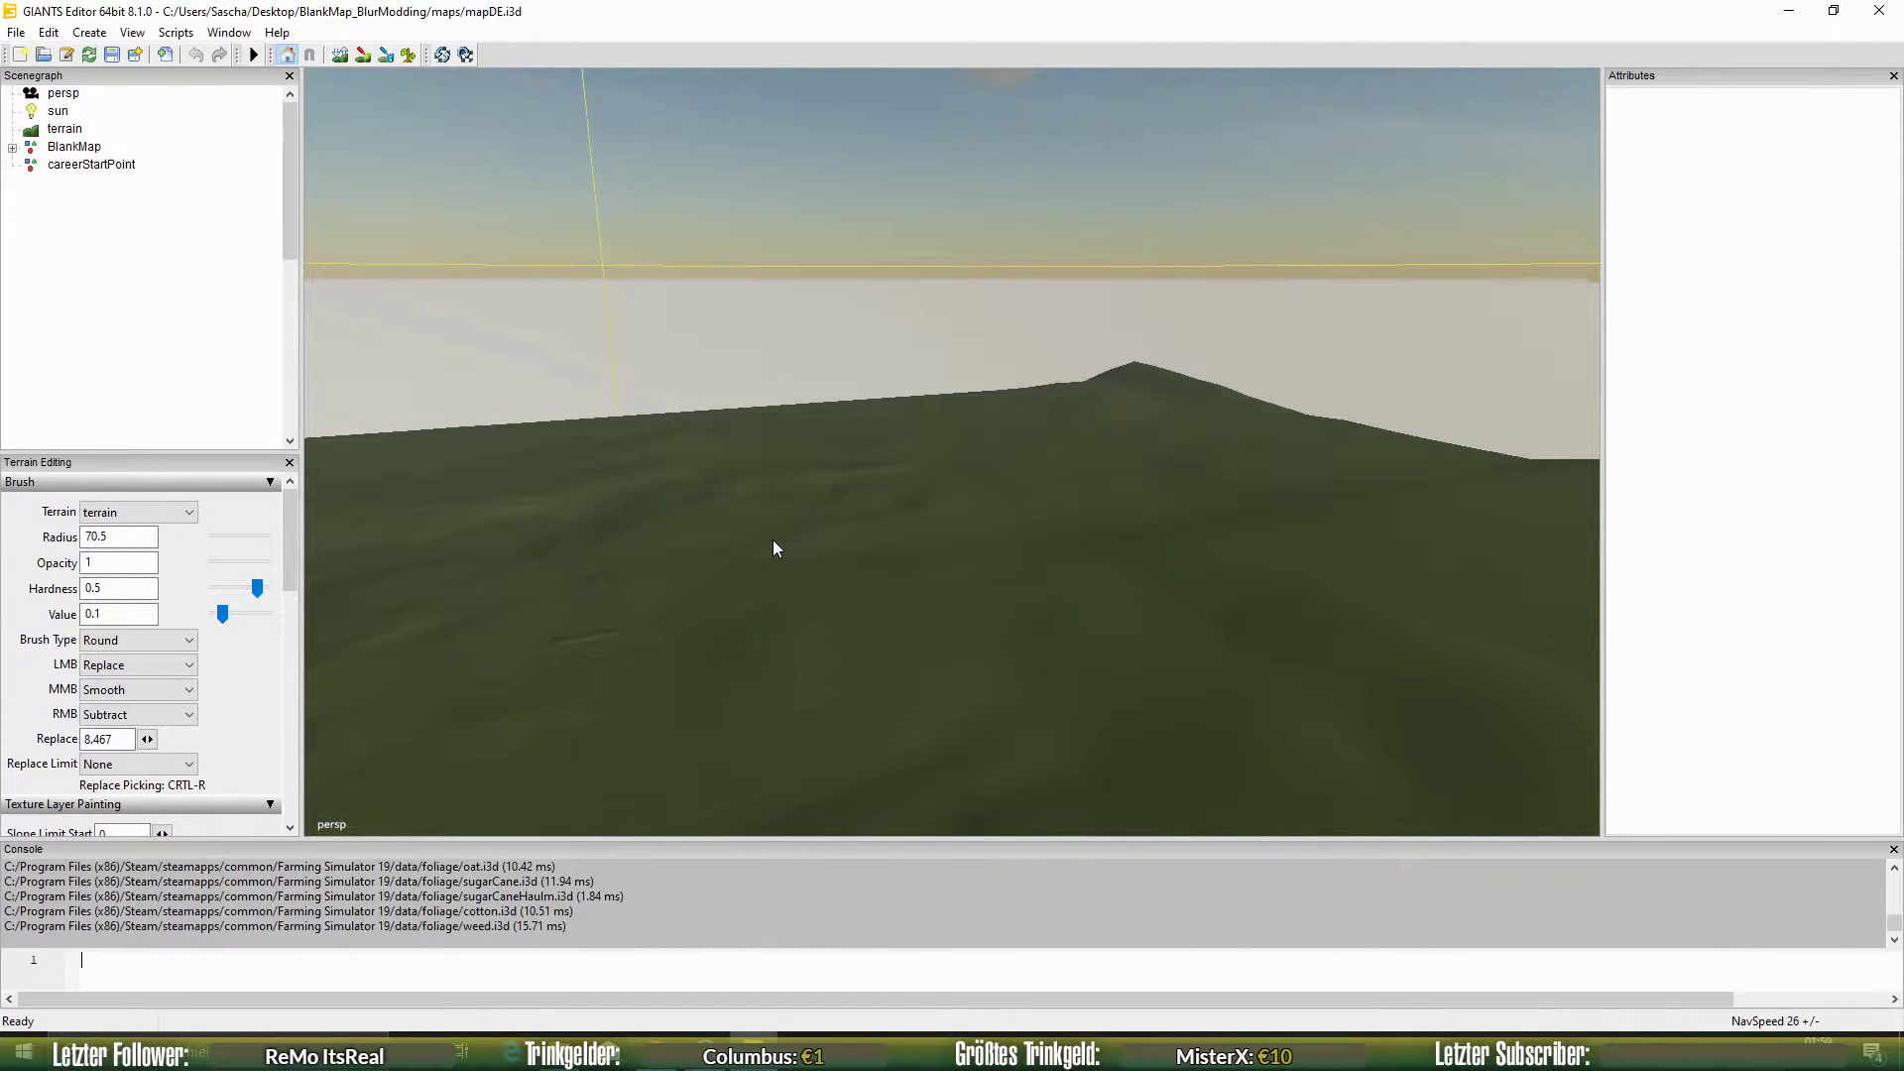
- Select the careerStartPoint object of the map
{"action": "left_click_drag", "start_coordinate": [775, 547], "coordinate": [1248, 644]}
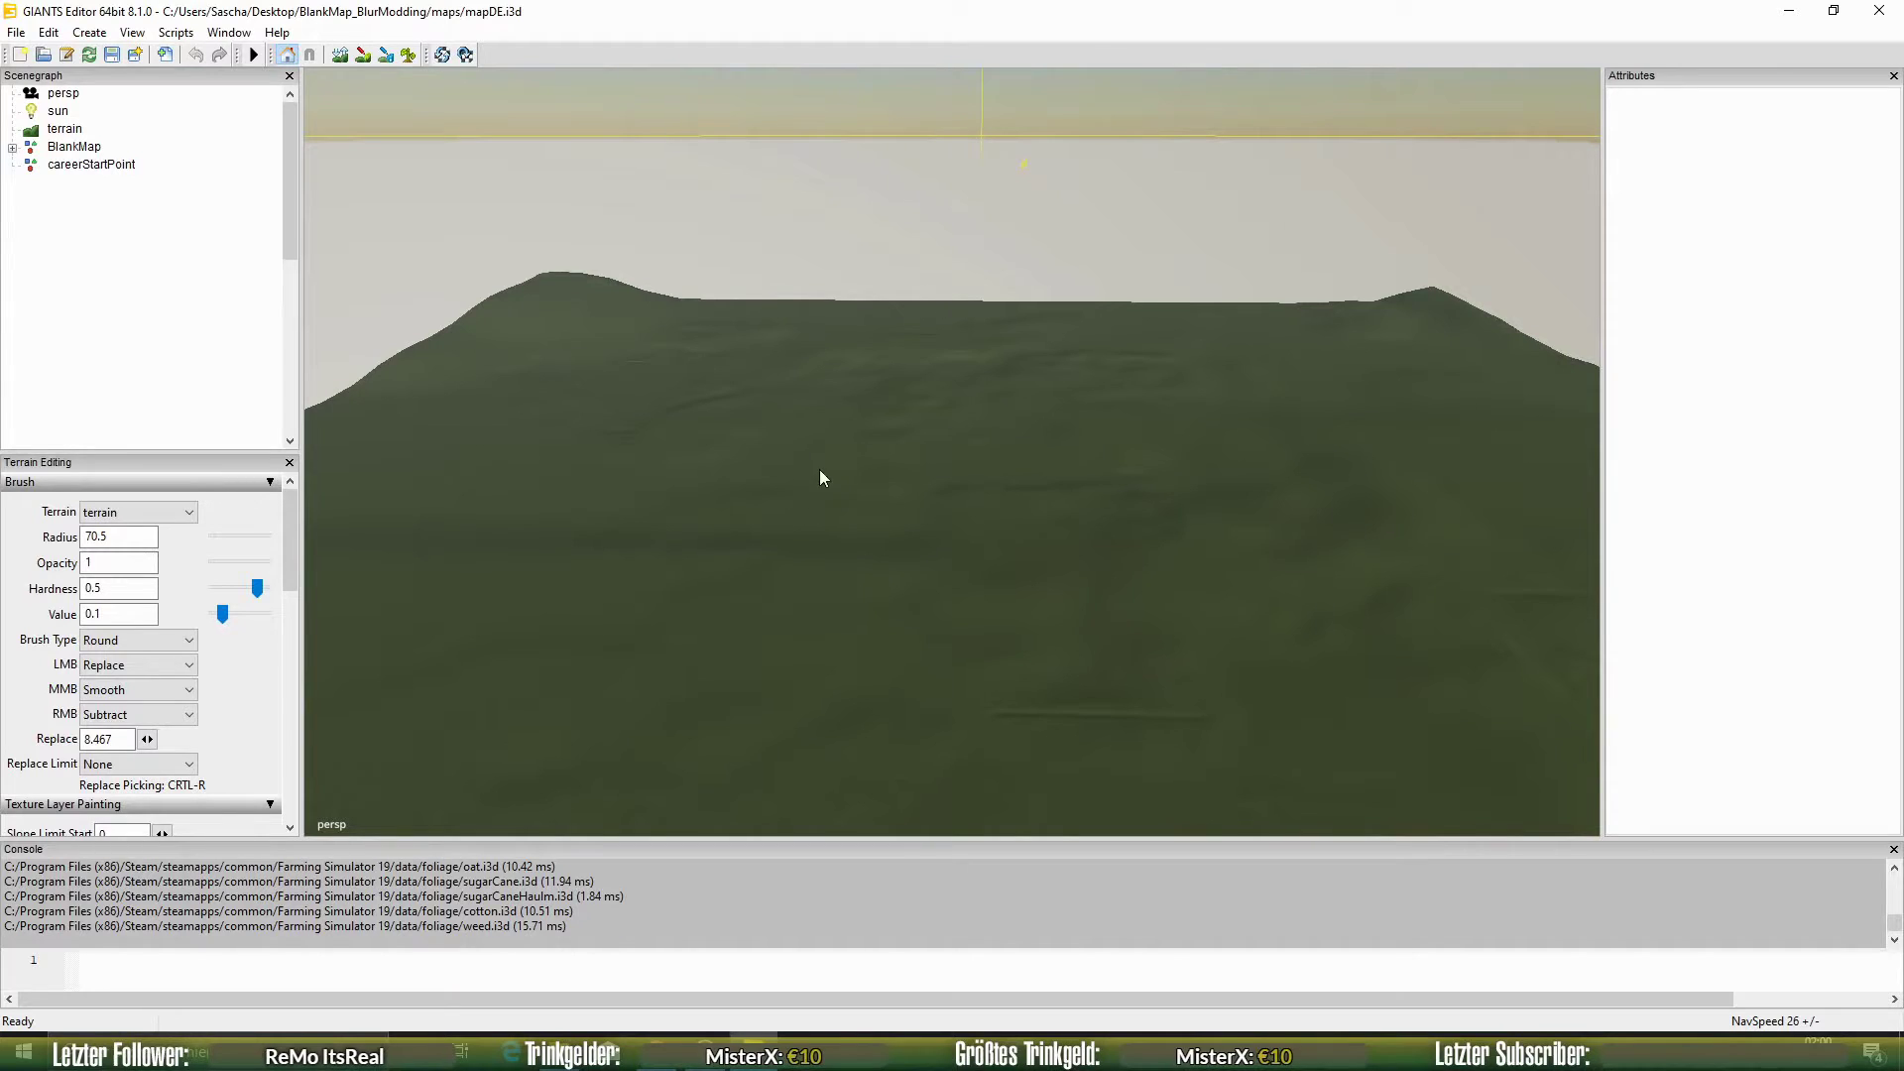
{"action": "left_click", "coordinate": [66, 167]}
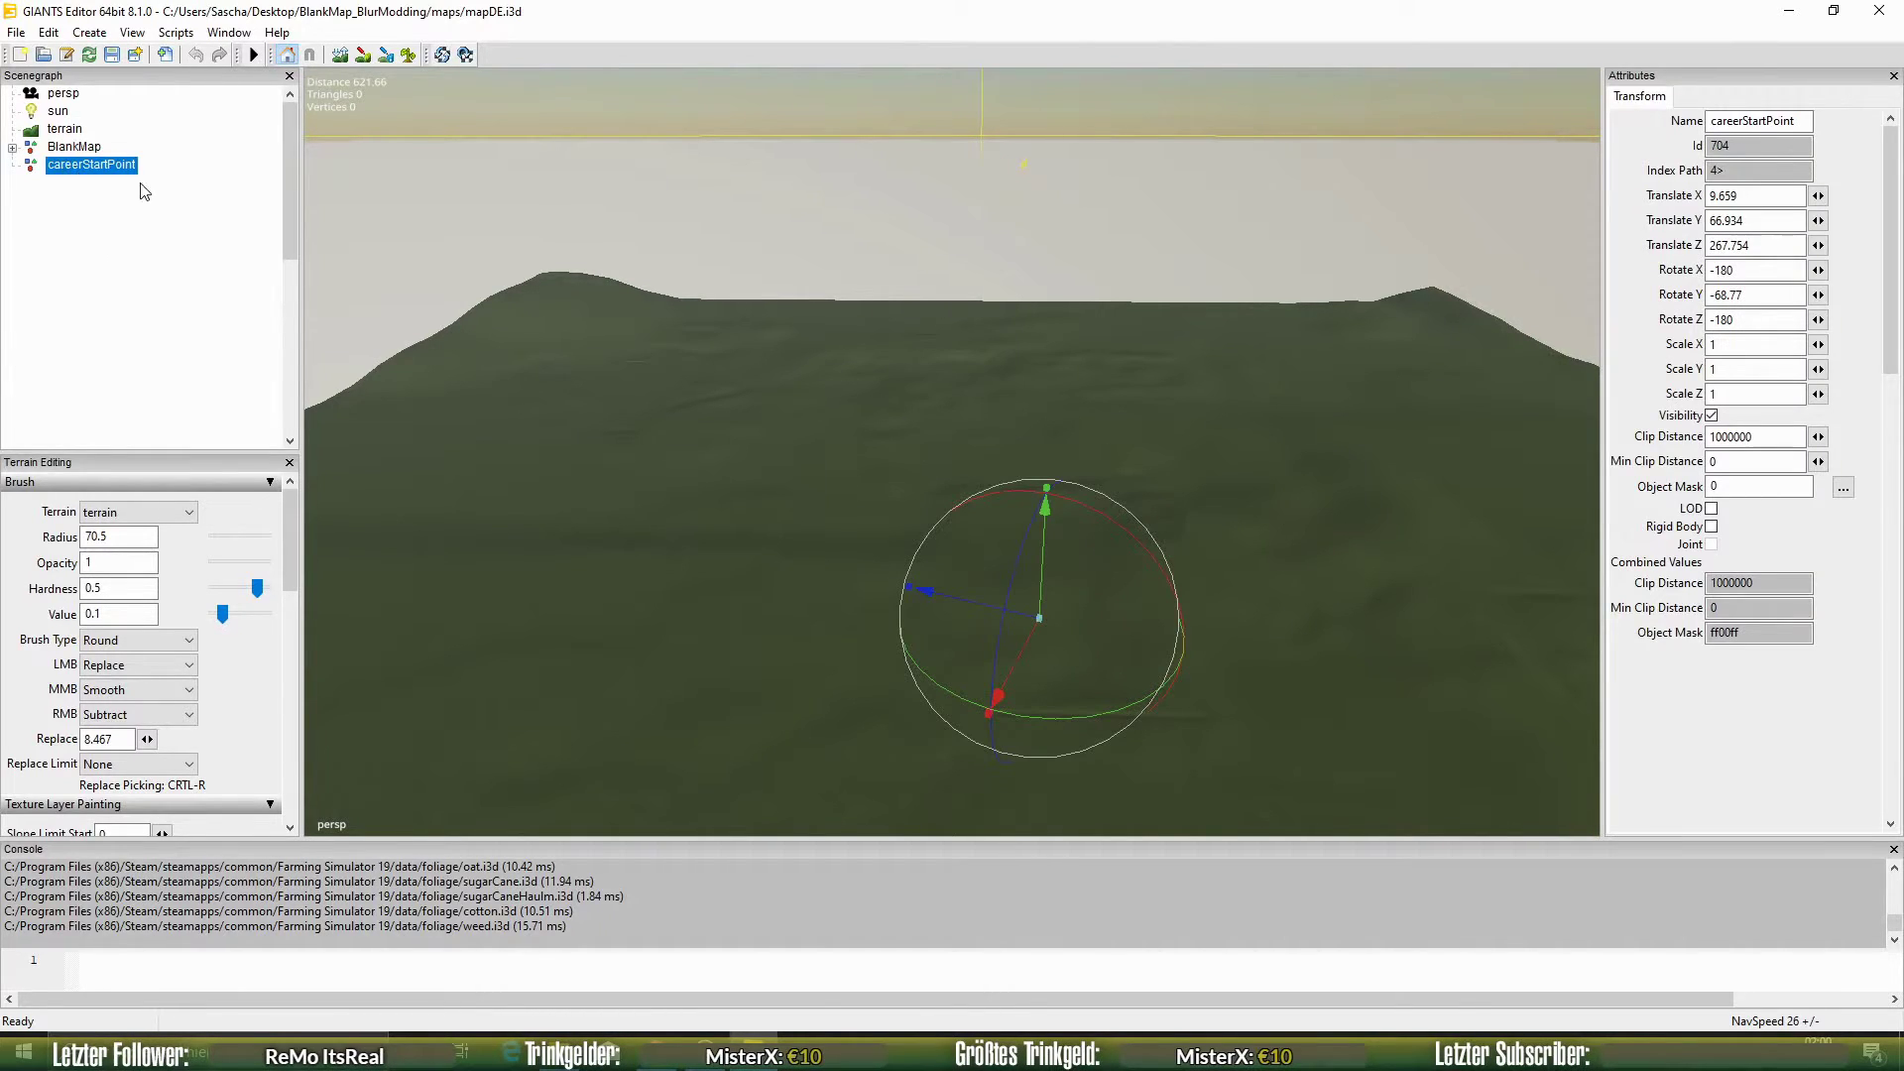